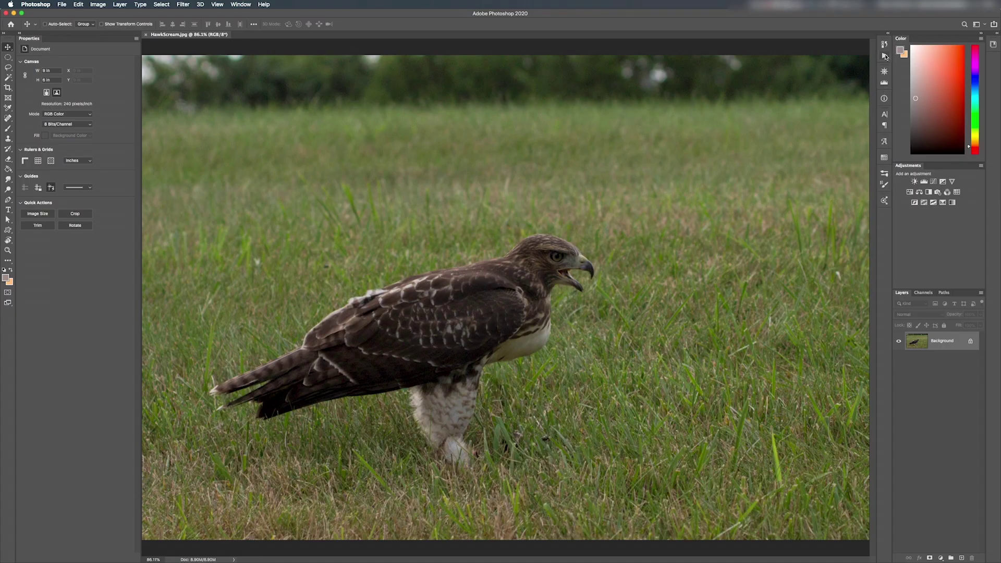
Step: Run the Full Check action on the HawkScream.jpg image
left_click(885, 56)
left_click(783, 55)
left_click(763, 56)
left_click(780, 64)
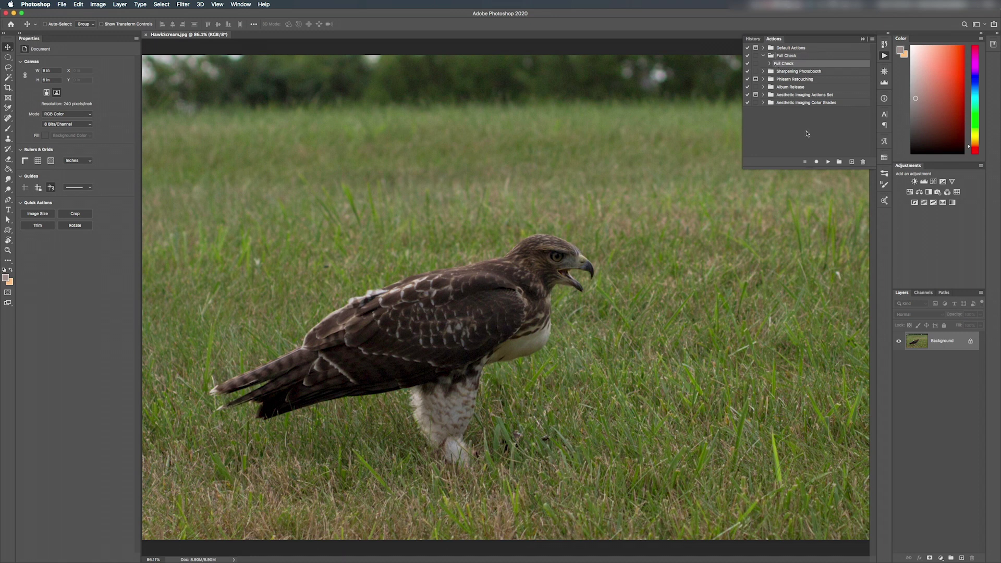
left_click(829, 162)
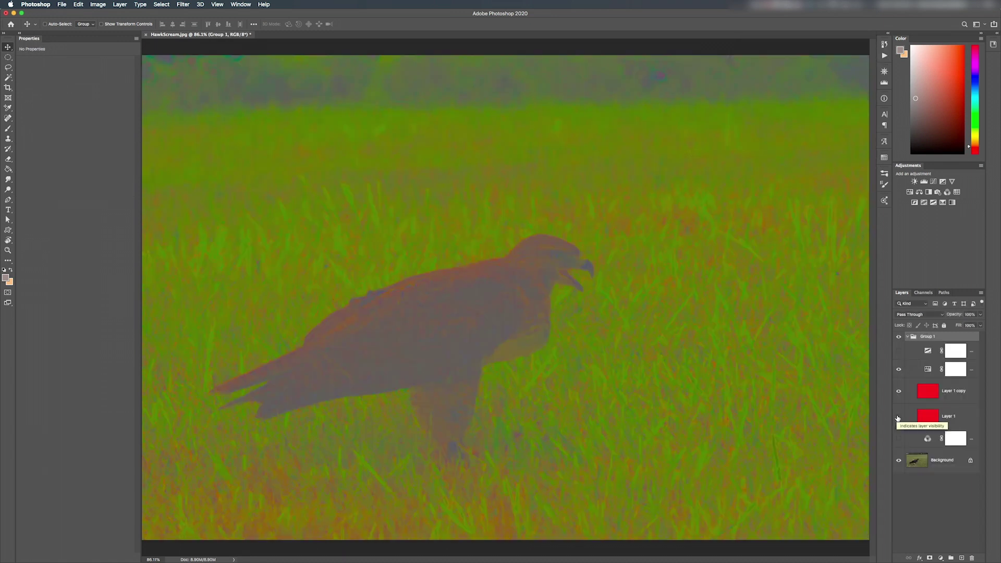
Step: Toggle the visibility of Group 1 and its check layers to compare the hawk image's black-and-white and colour check views
left_click(898, 418)
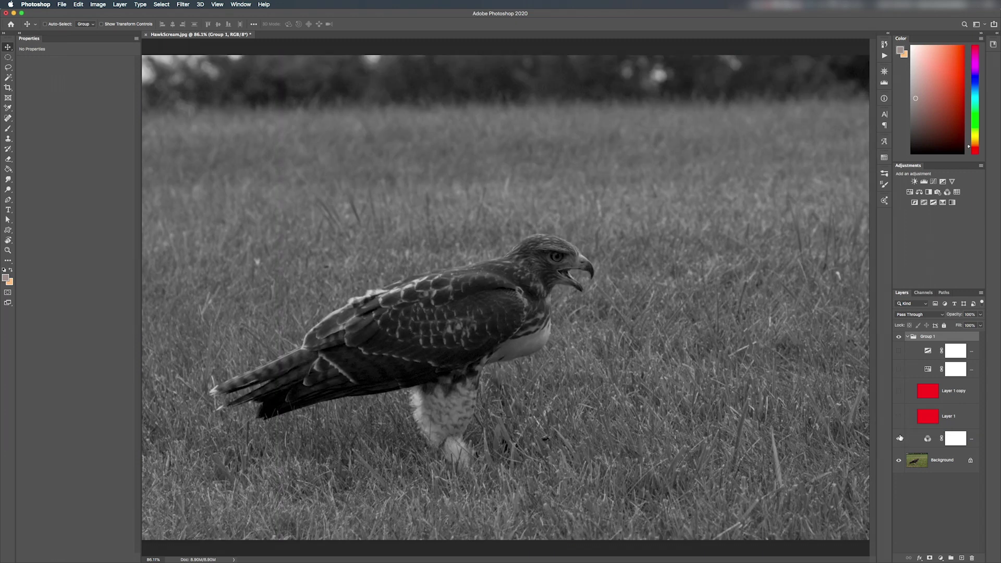
left_click(900, 438)
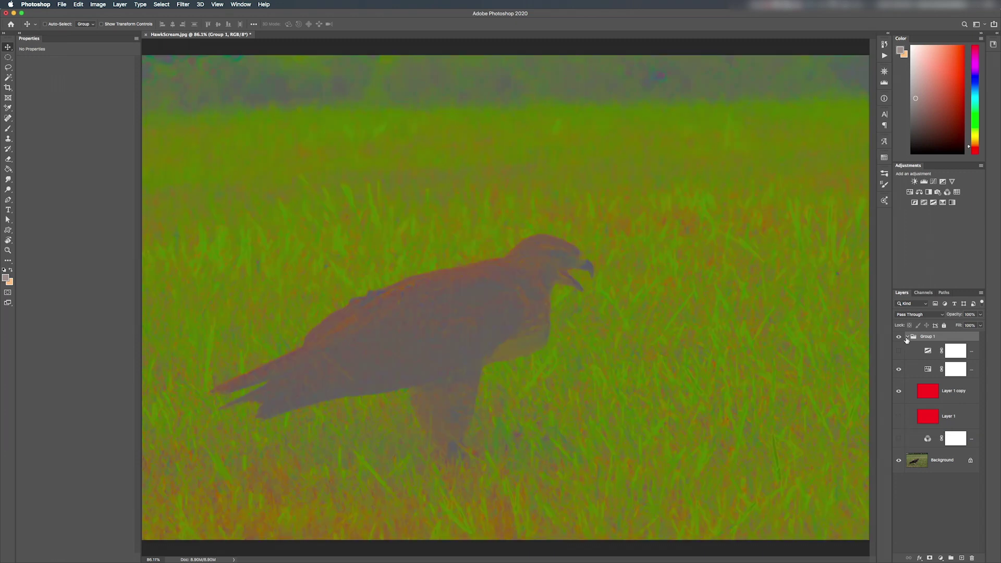
left_click(899, 338)
left_click(899, 337)
left_click(899, 369)
left_click(899, 391)
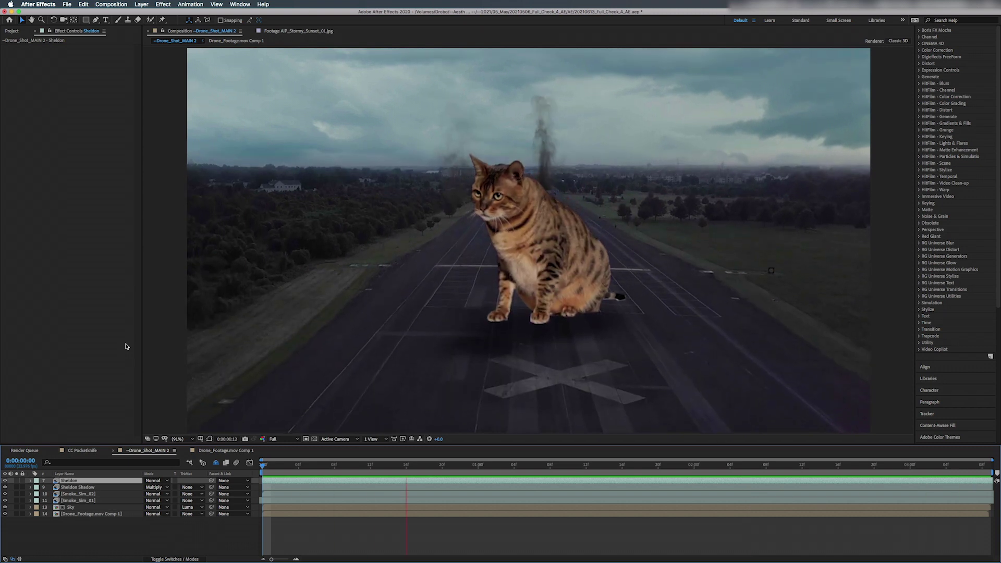
Step: Switch to After Effects, stop the preview and hide the layers from Sheldon through Sky to view the plain drone footage
key("space")
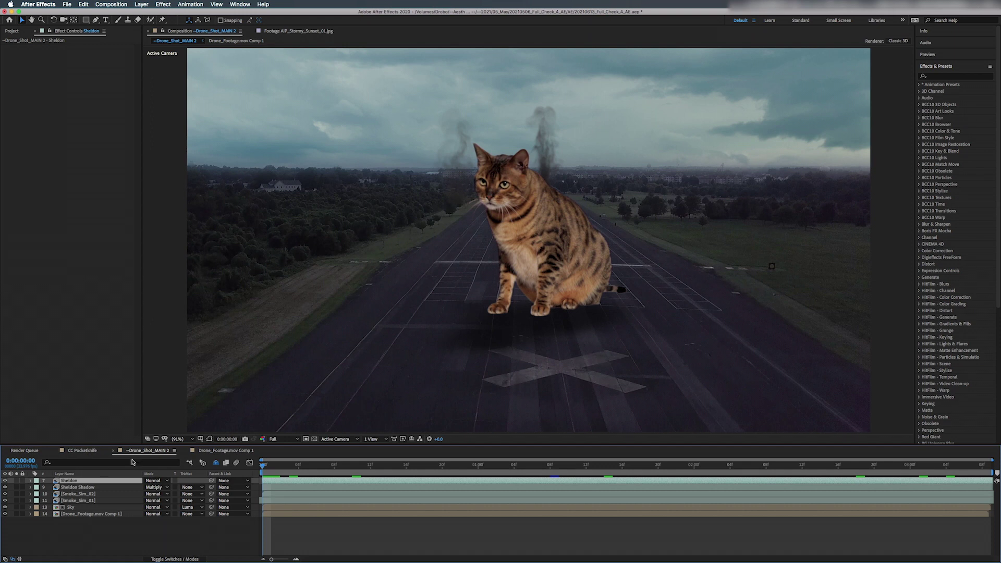
left_click(72, 508, "shift")
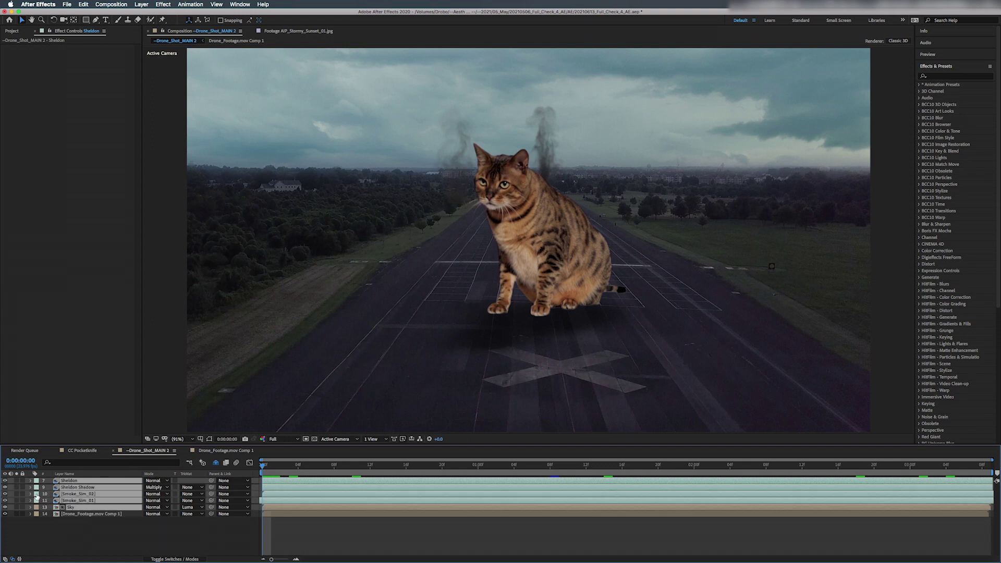
left_click(5, 483)
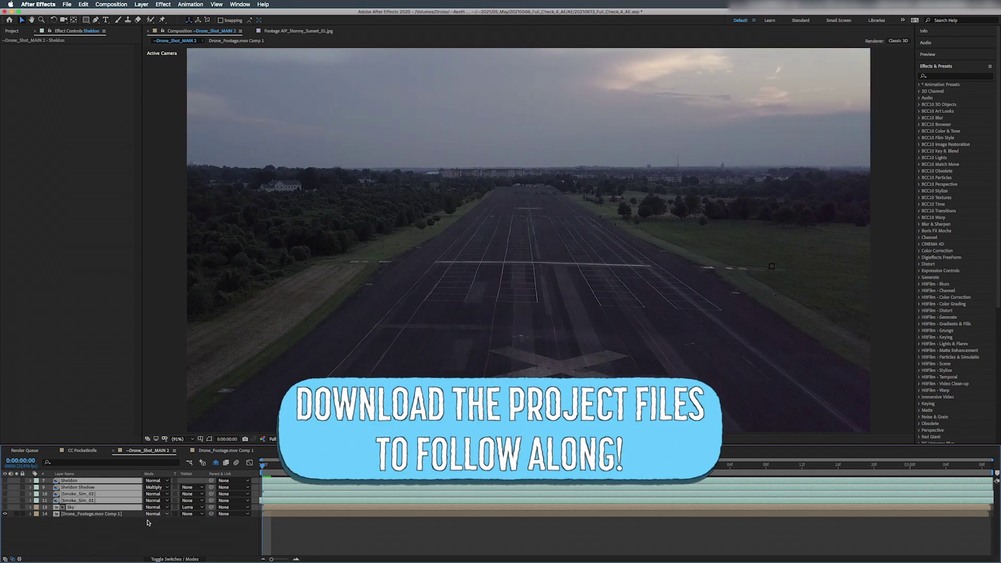
Step: Show the Sky, both smoke layers, Sheldon and Sheldon Shadow one after another, and compare the shot with and without the Sky layer
left_click(113, 508)
left_click(5, 508)
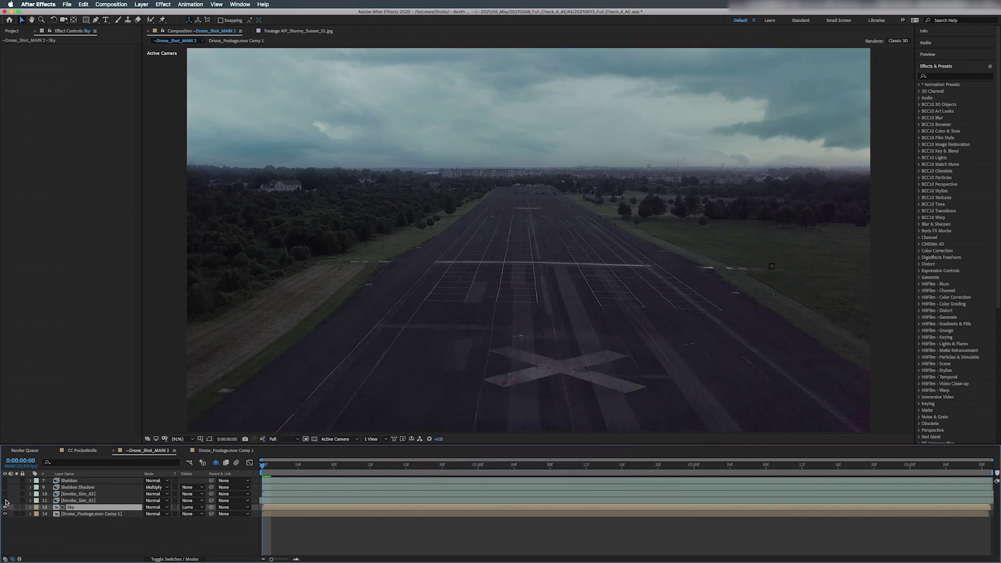
left_click(5, 501)
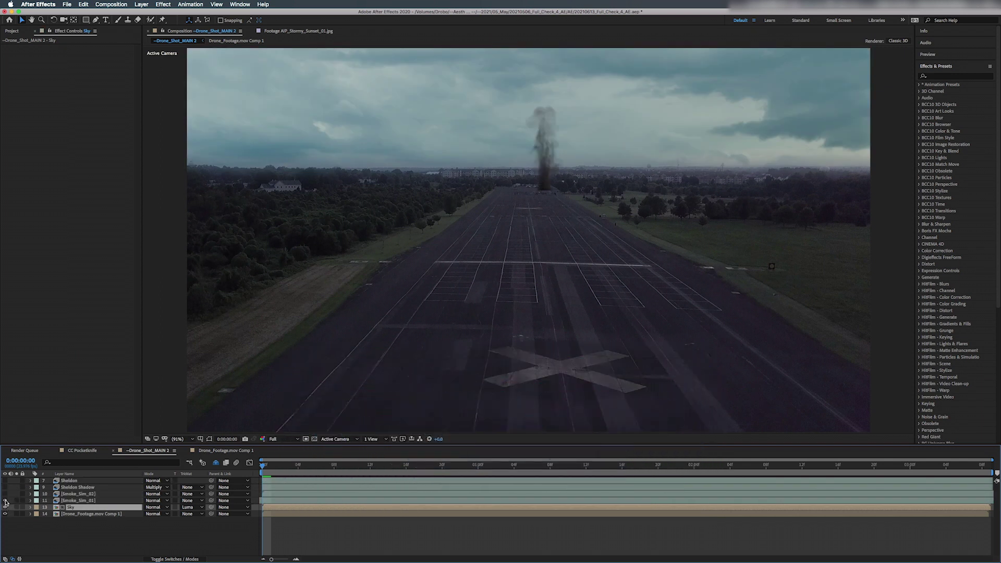
left_click(5, 494)
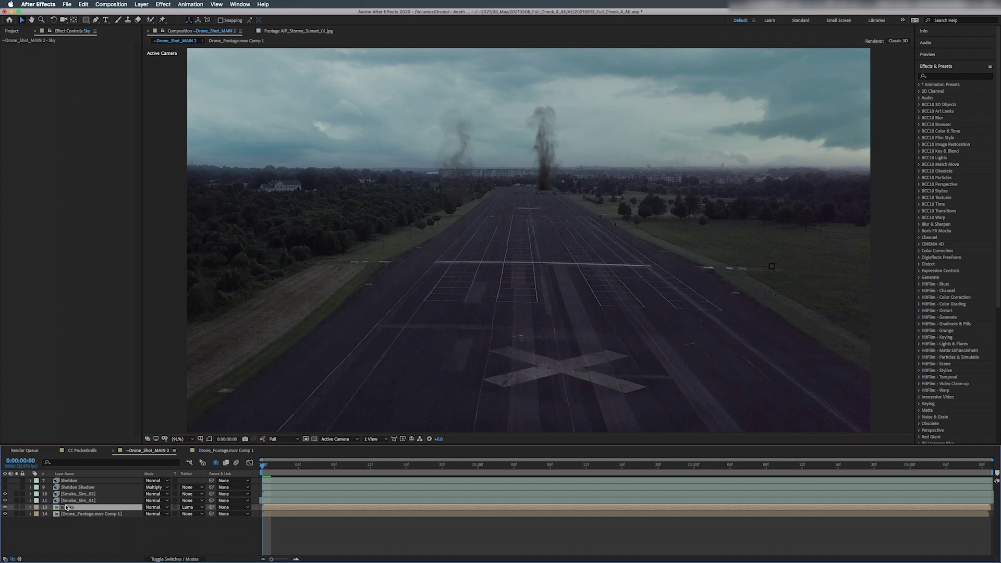
left_click(73, 487)
left_click(5, 481)
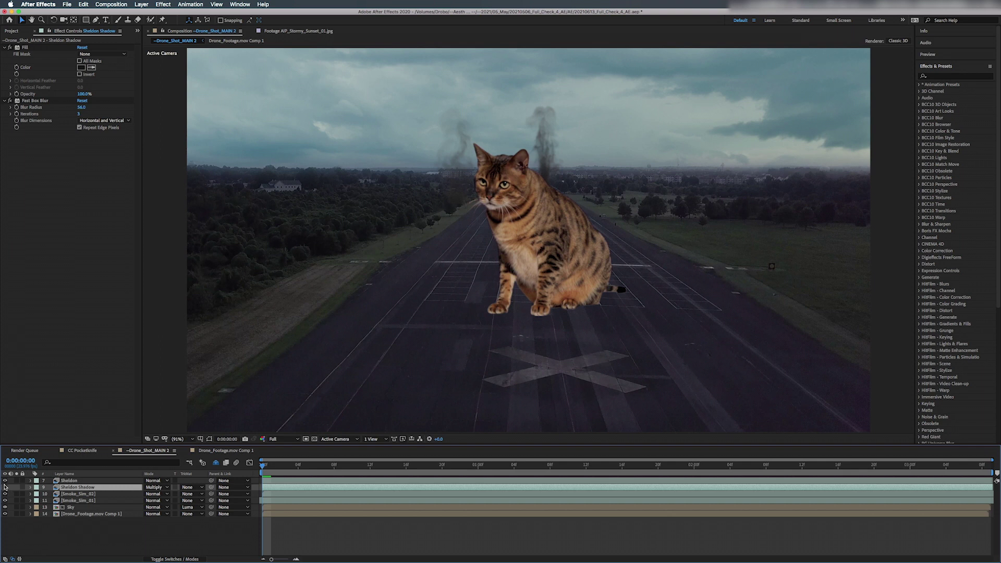
left_click(5, 488)
left_click(72, 481)
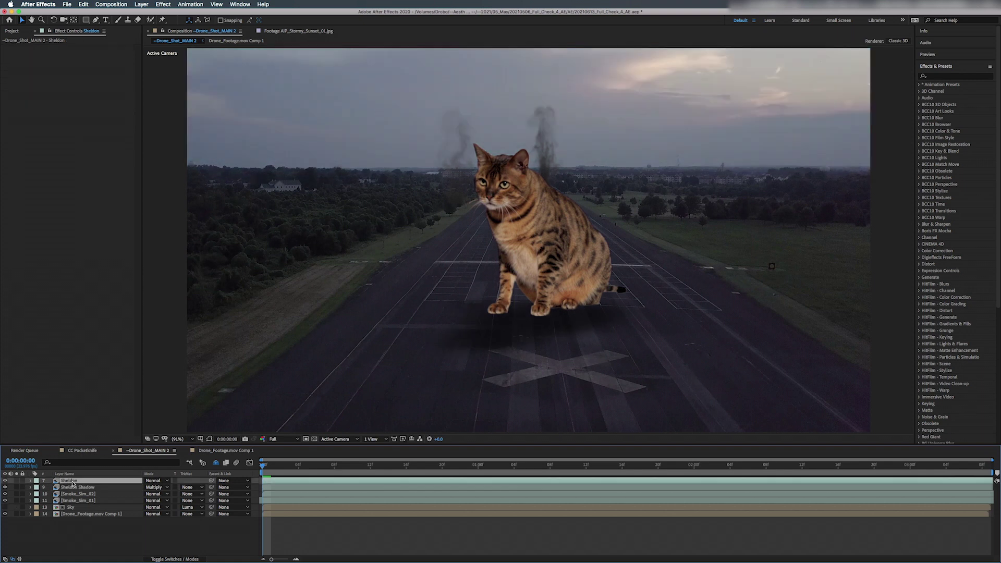
left_click(5, 507)
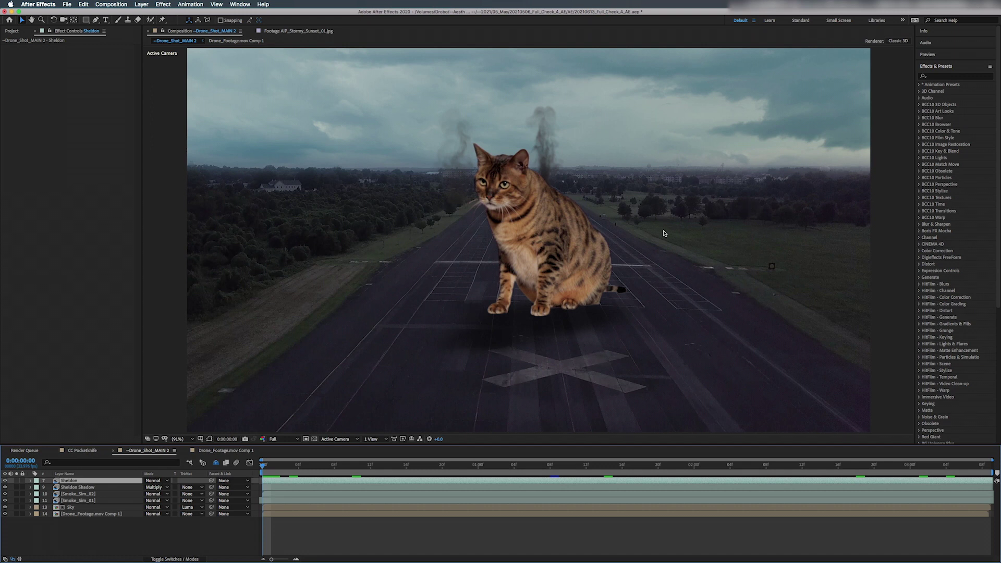
Step: Add an adjustment layer above the Sheldon layer and name it B&W
right_click(87, 535)
left_click(34, 535)
right_click(81, 538)
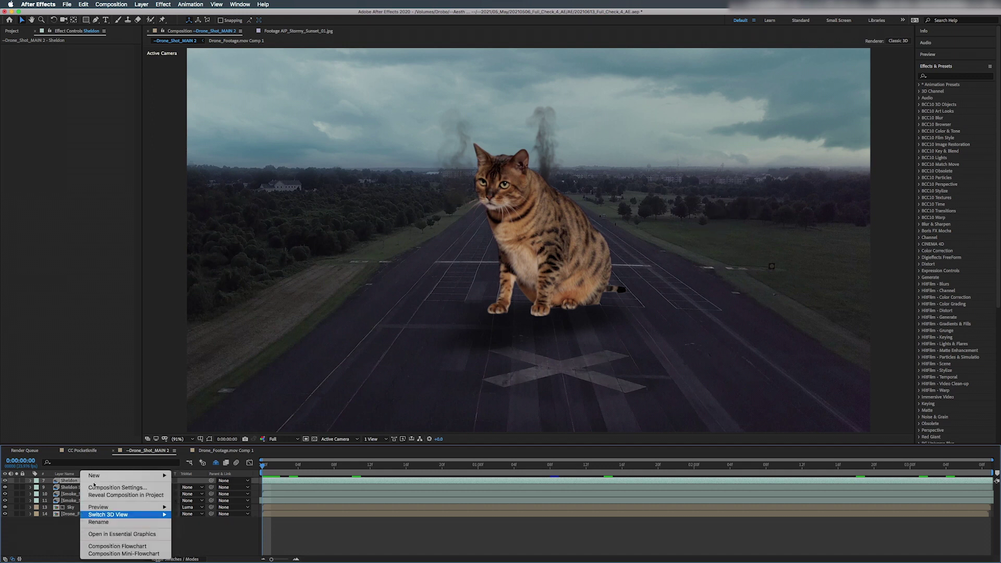
mouse_move(94, 476)
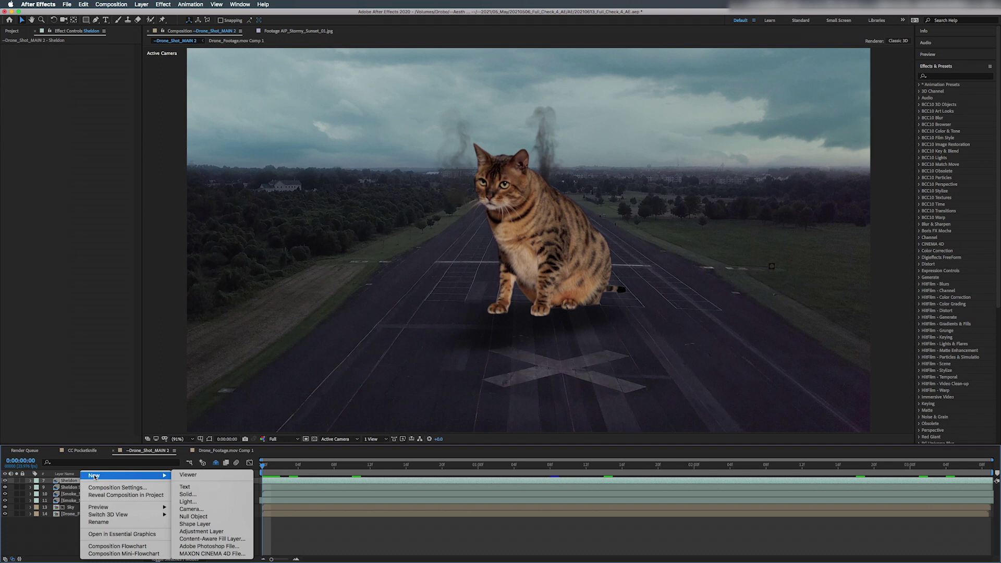
left_click(203, 532)
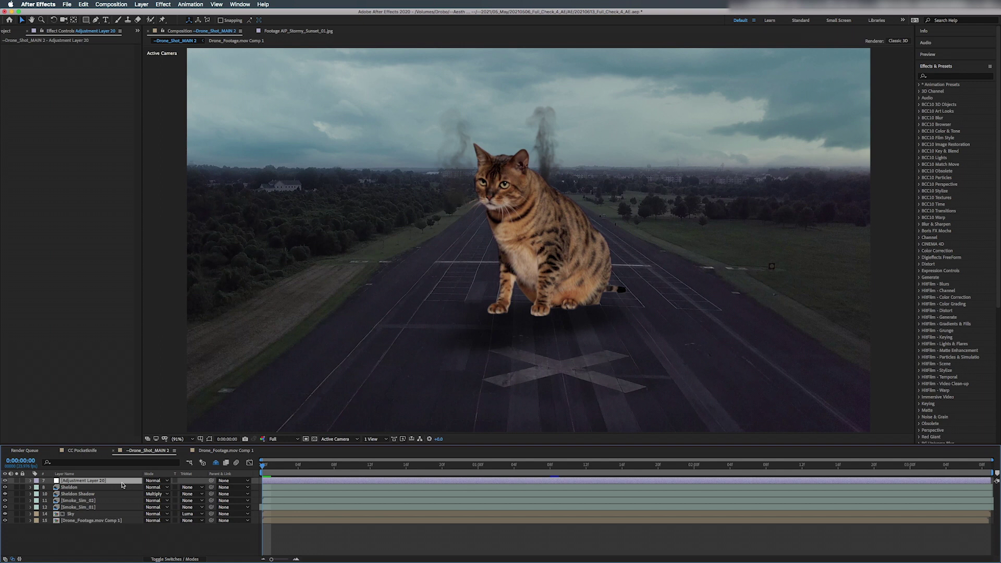
key("Return")
type("B")
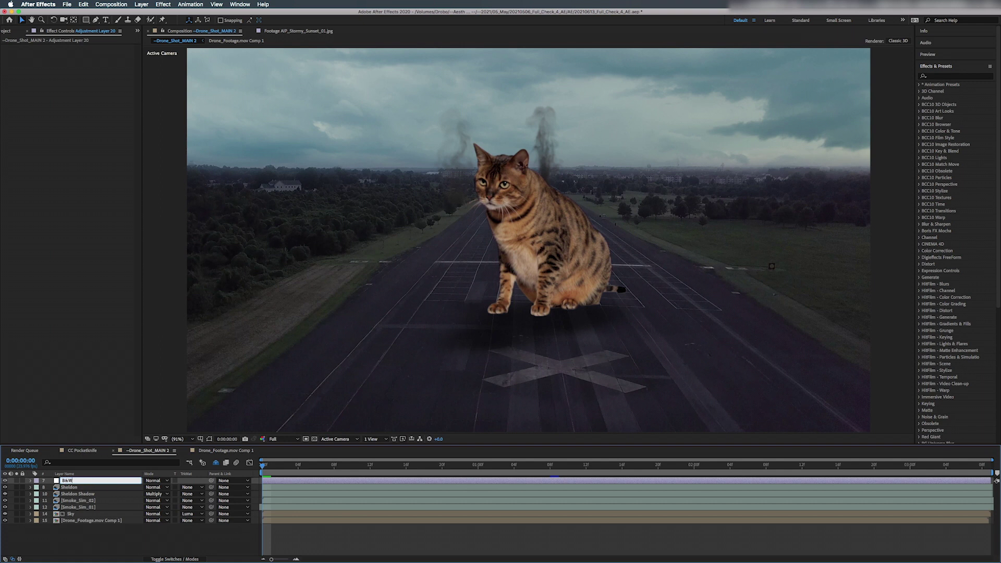
type("&W")
key("Return")
Step: Apply the Tint effect to the B&W adjustment layer
key("ctrl+space")
type("tint")
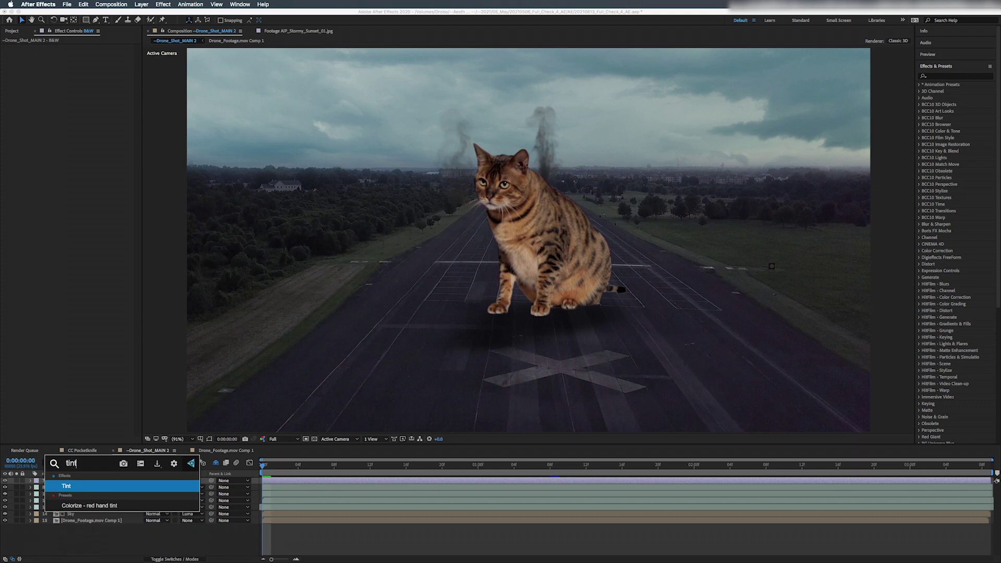
key("Return")
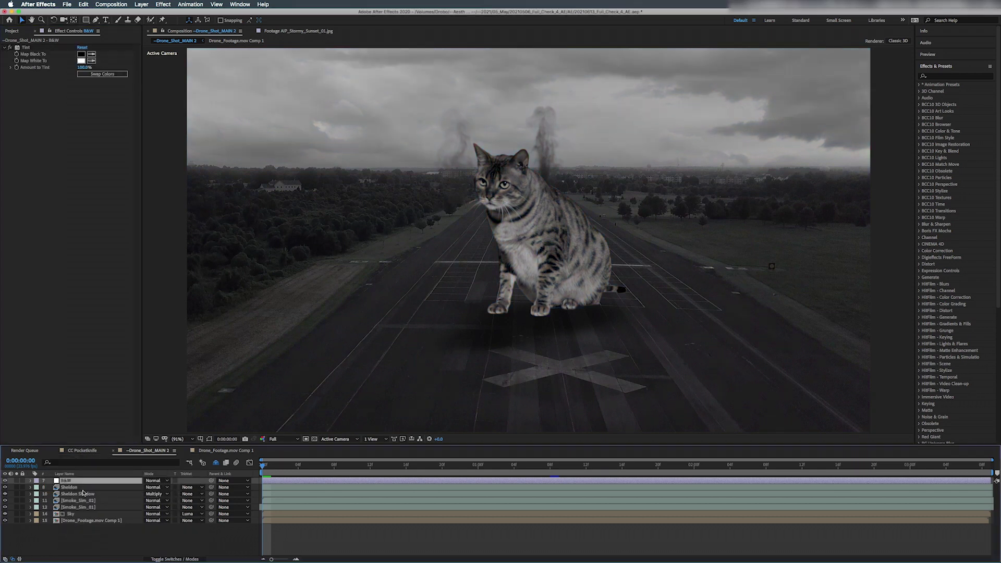
key("ctrl+space")
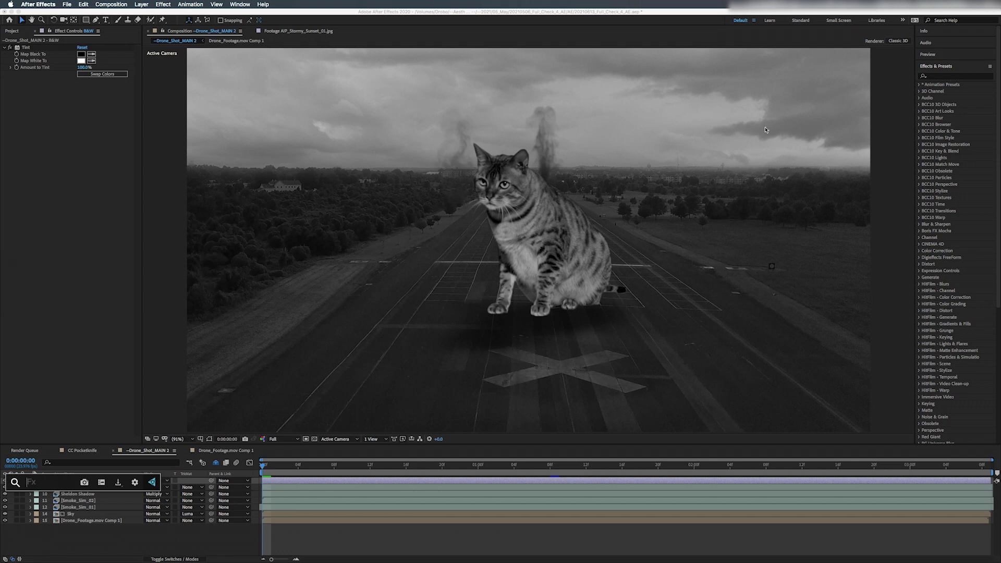
left_click(86, 342)
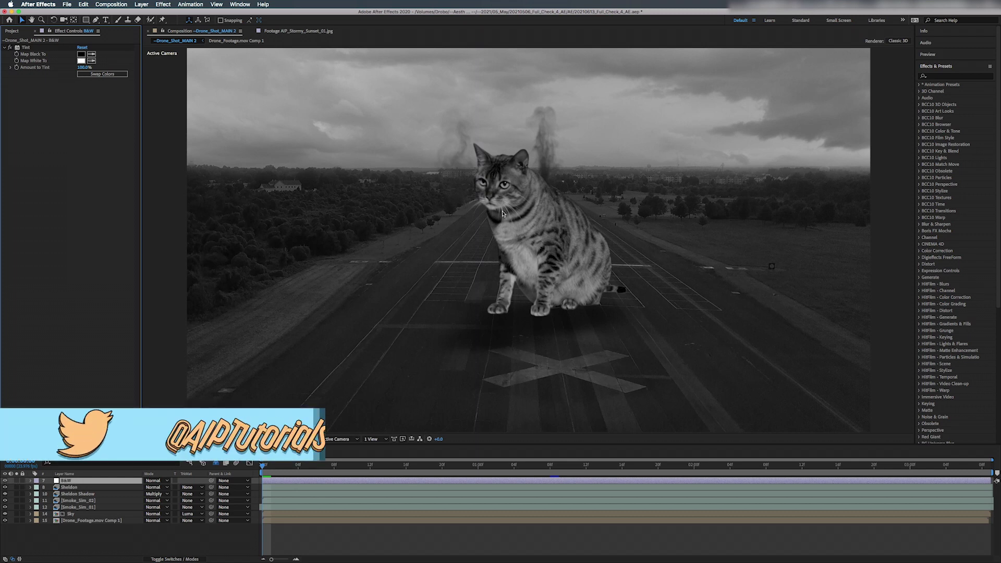
Step: Apply the Curves effect to the Sheldon layer
left_click(104, 487)
key("ctrl+space")
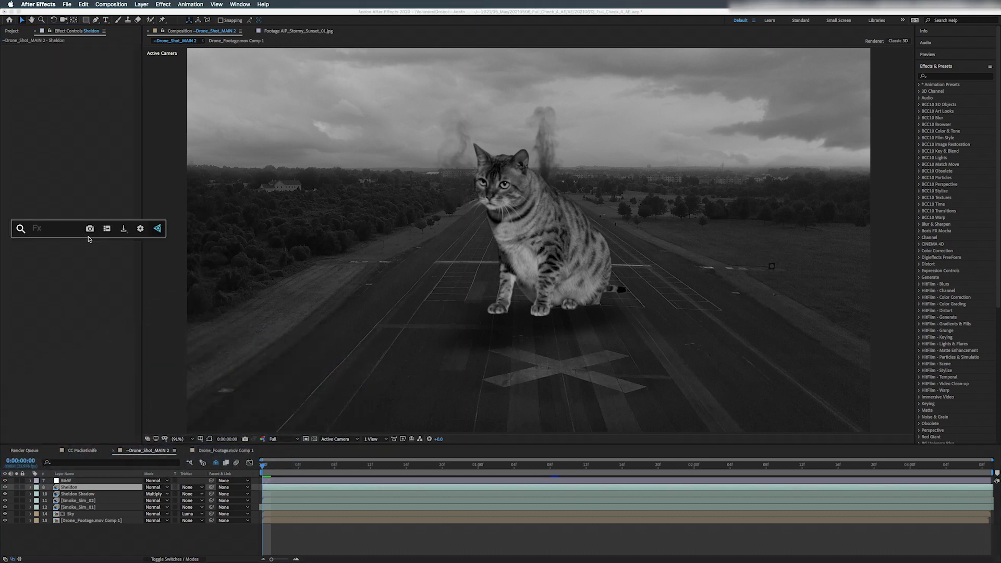
type("curve")
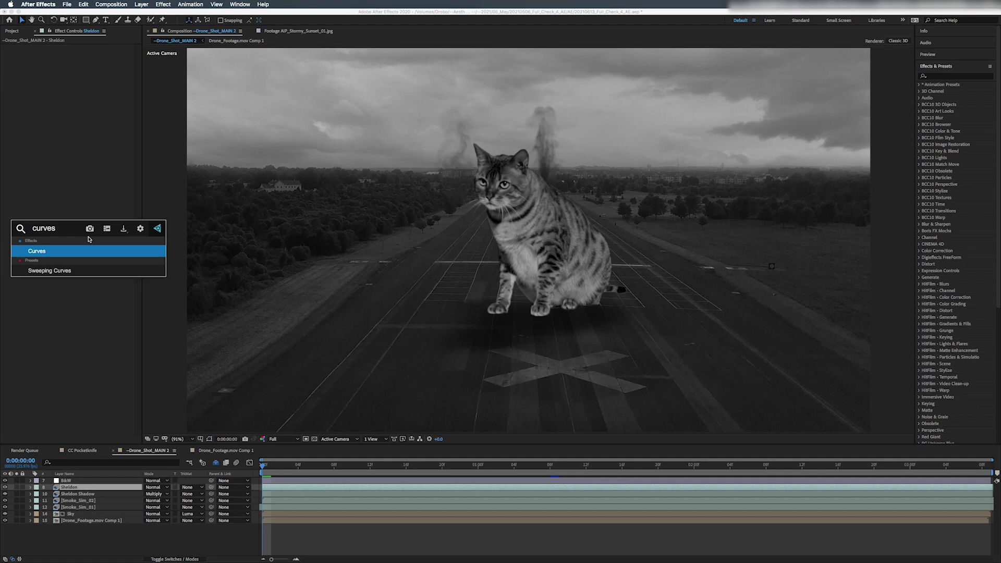
type("s")
key("Return")
Step: Darken Sheldon's RGB curve by lowering the white point and midtones and slightly raising the black point, and check the match at 0:00:01:08
left_click_drag(204, 126, 243, 196)
left_click_drag(29, 303, 22, 299)
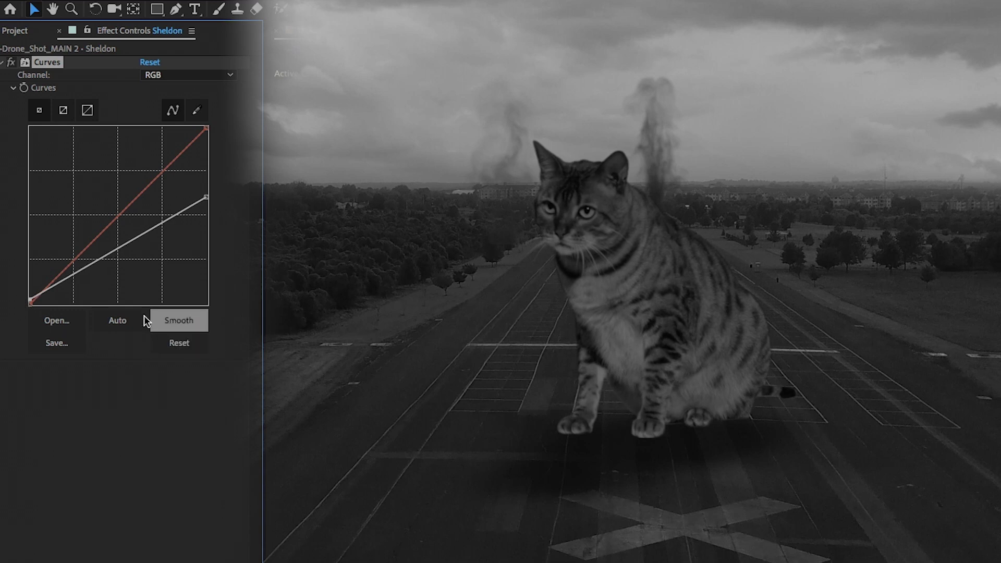
left_click_drag(107, 254, 109, 263)
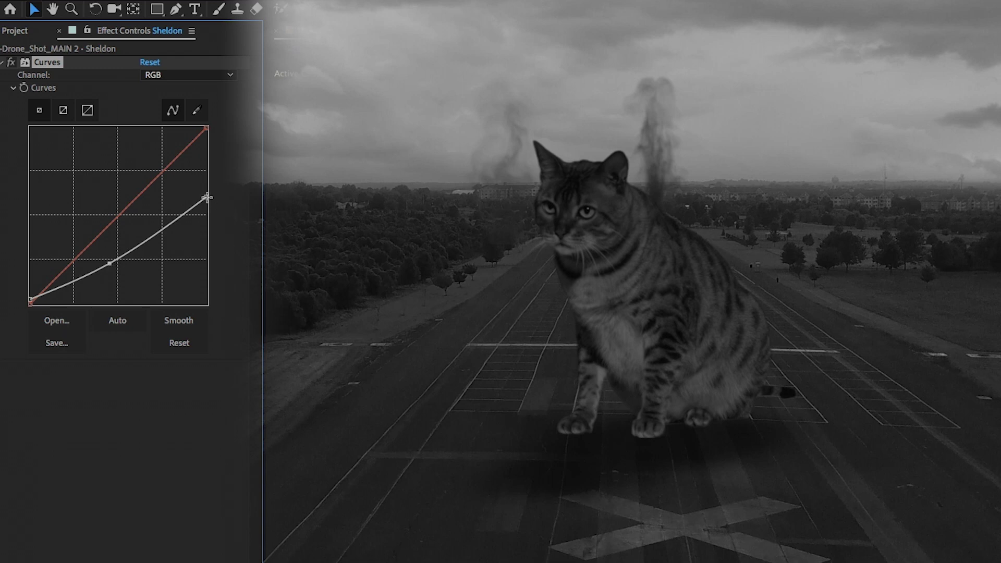
left_click_drag(207, 195, 205, 218)
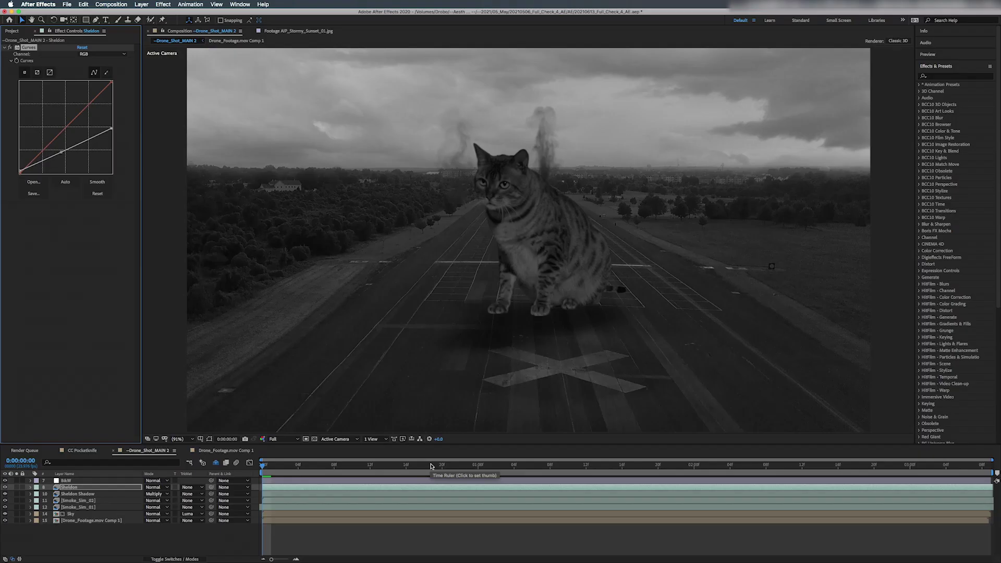
left_click_drag(432, 468, 554, 471)
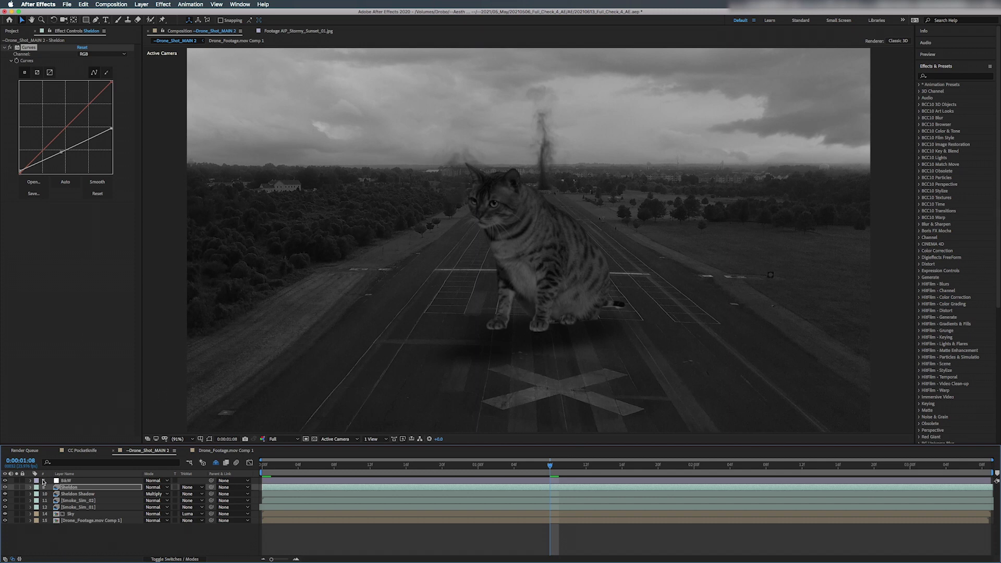
Step: Create a 1920 x 1080 px red solid, colour FF0000, named Hue, above the B&W layer
right_click(82, 548)
mouse_move(113, 479)
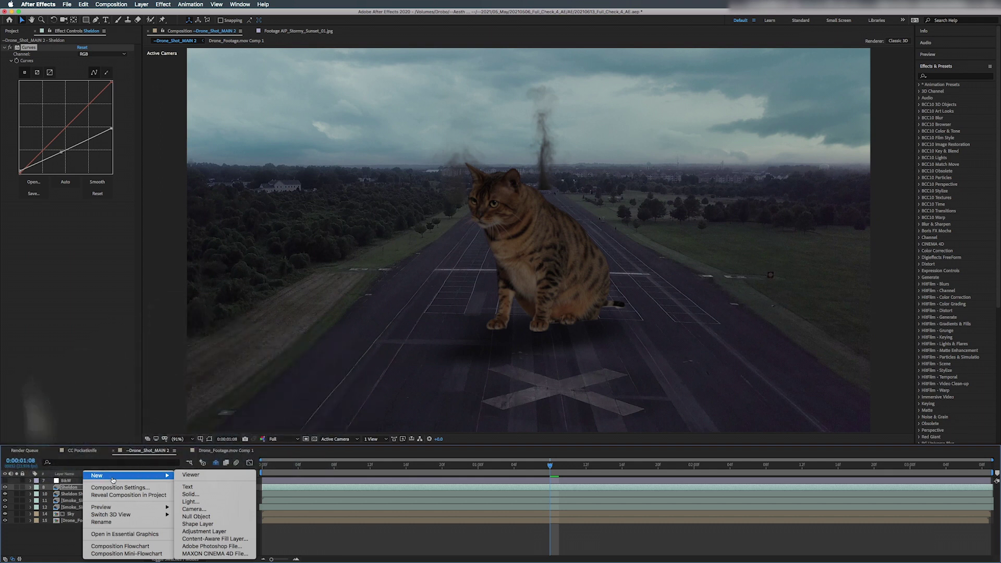
left_click(73, 481)
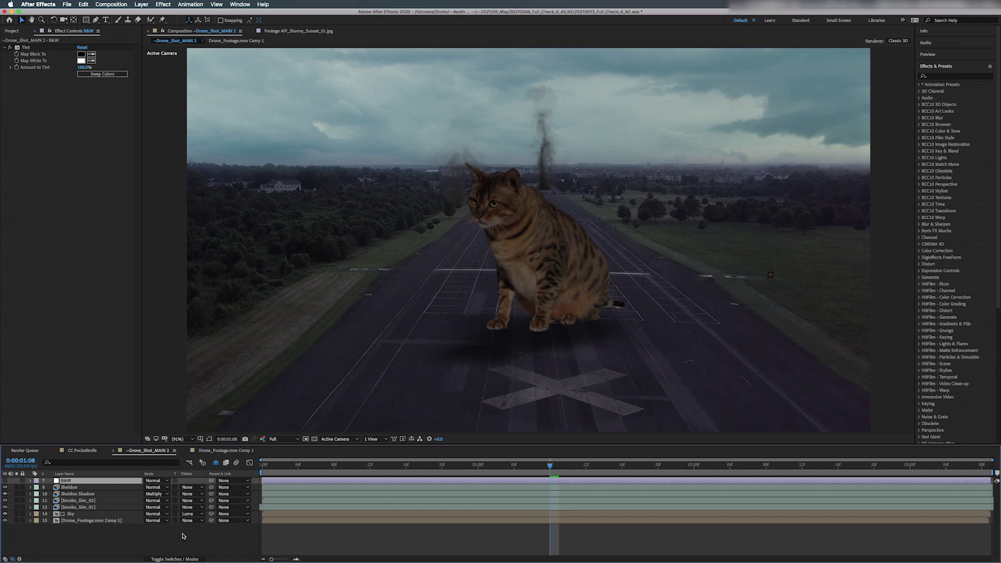
right_click(108, 542)
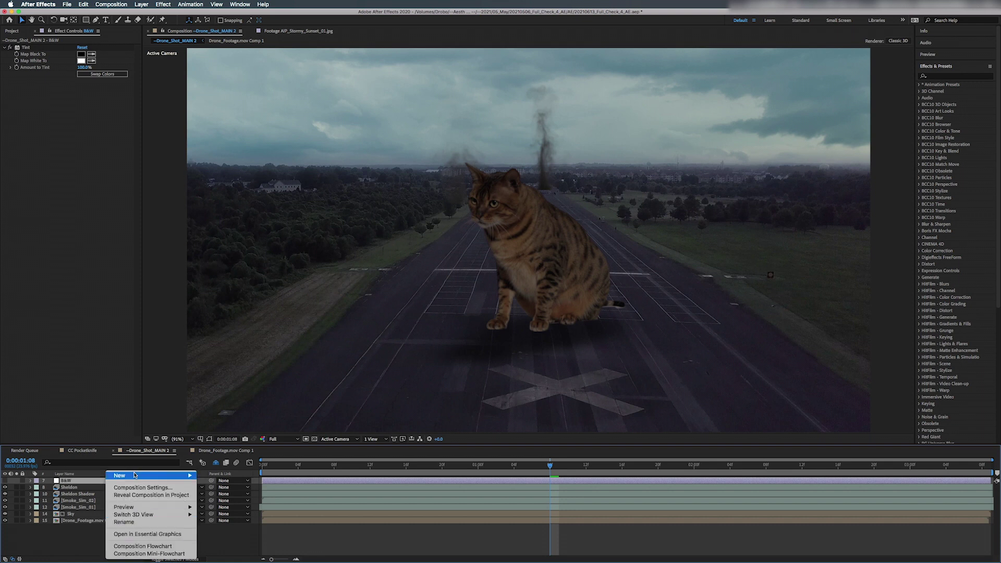
mouse_move(134, 475)
left_click(209, 490)
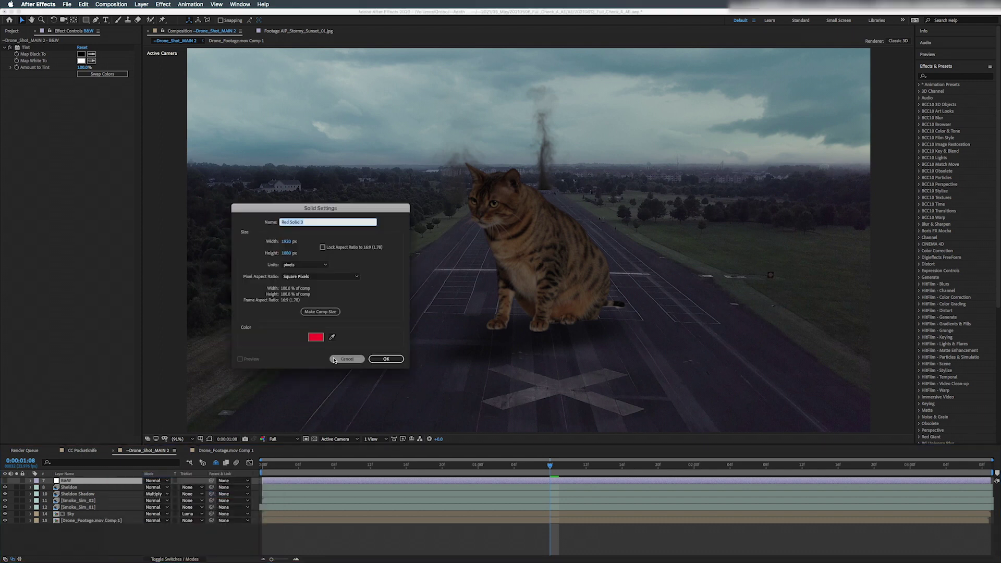
left_click(316, 337)
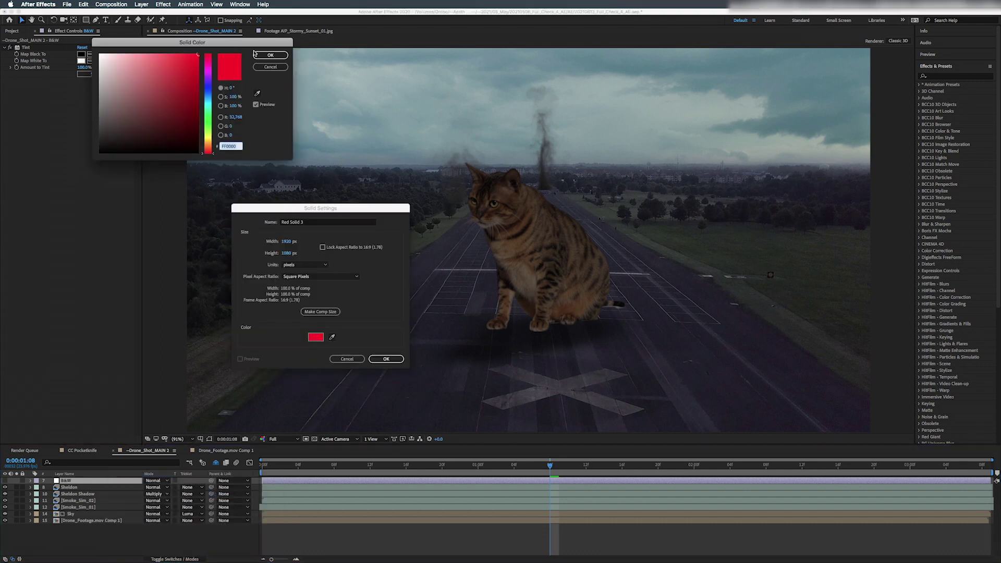
left_click(269, 54)
left_click(314, 222)
left_click_drag(314, 221, 262, 224)
type("Hue")
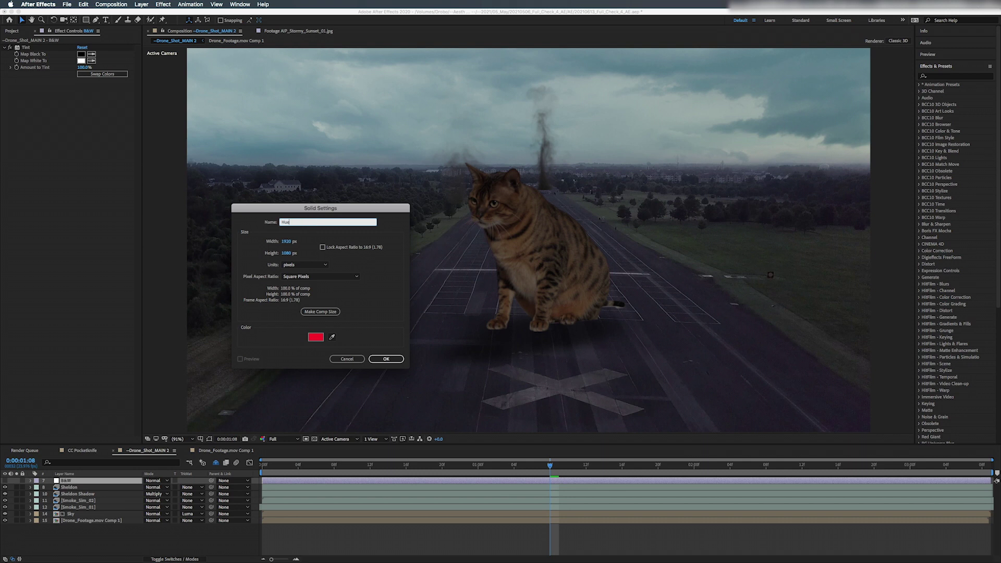
key("Return")
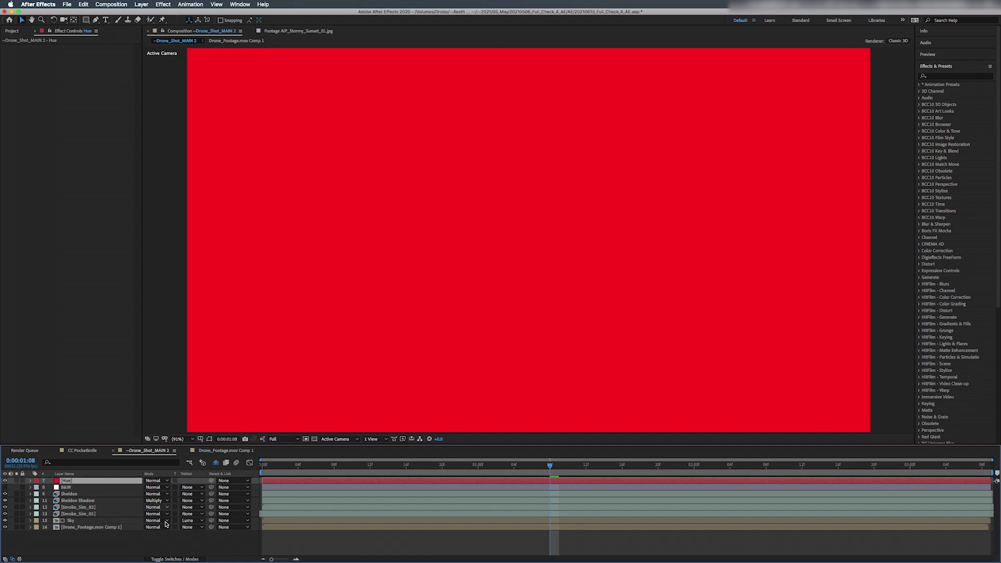
Step: Set the red Hue solid's blending mode to Hue
left_click(160, 559)
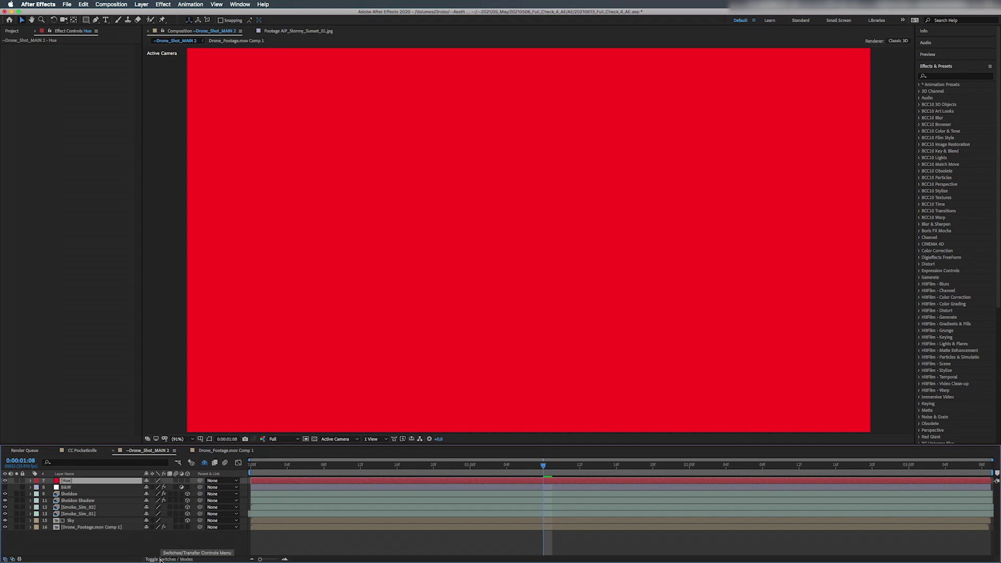
left_click(160, 559)
left_click(156, 481)
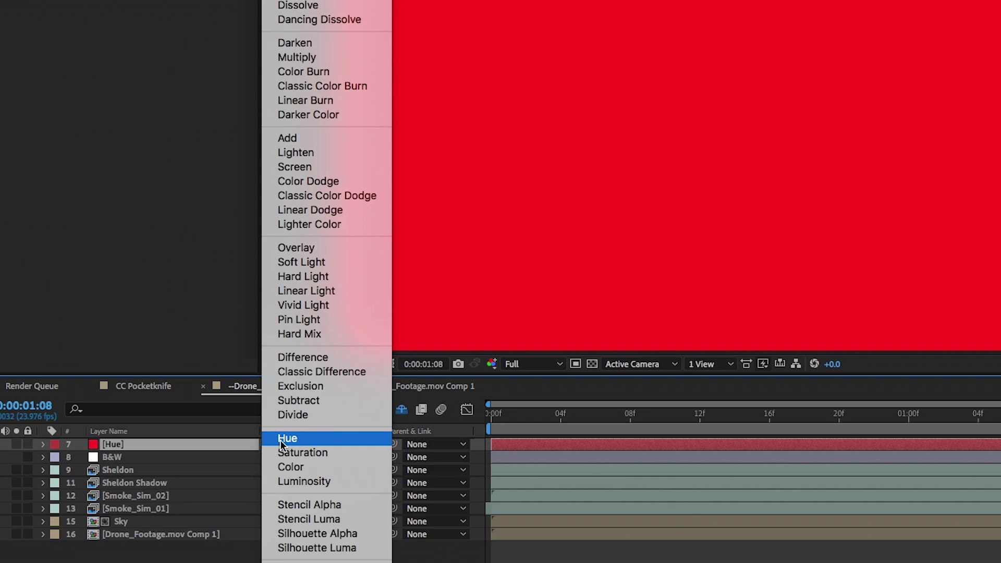
left_click(280, 440)
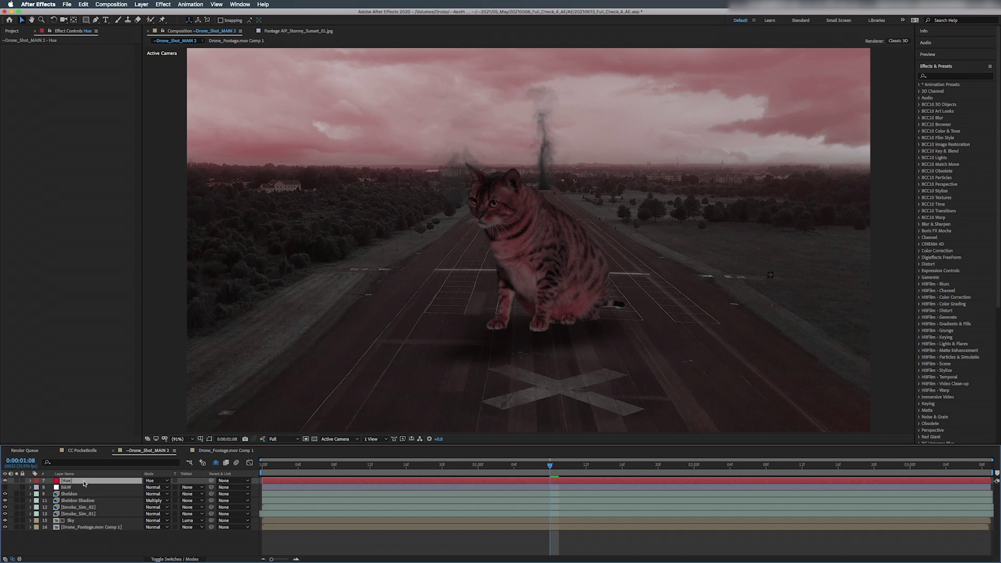
Step: Duplicate the Hue solid and rename the copy Luminosity
key("super+d")
key("Return")
type("Luminosity")
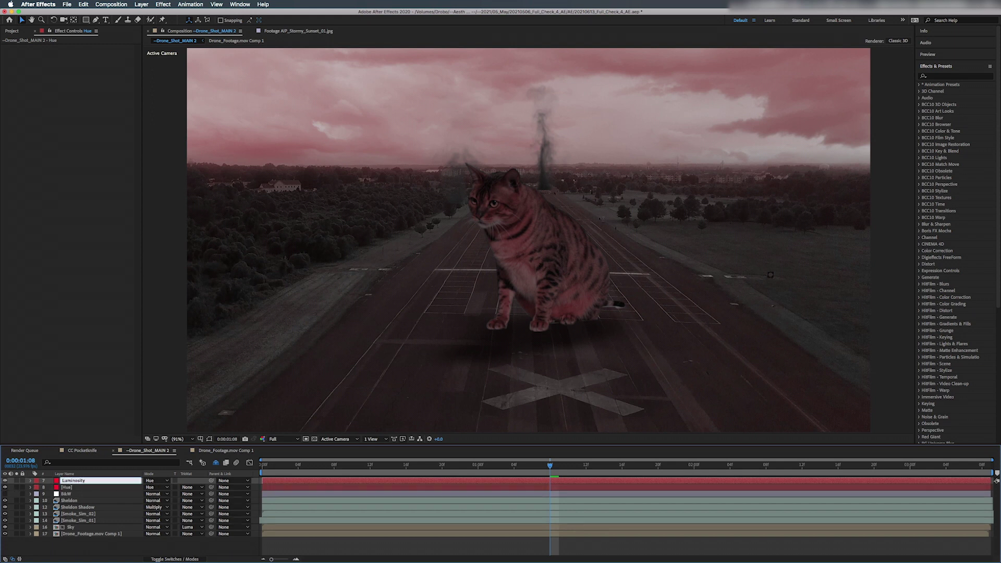
key("Return")
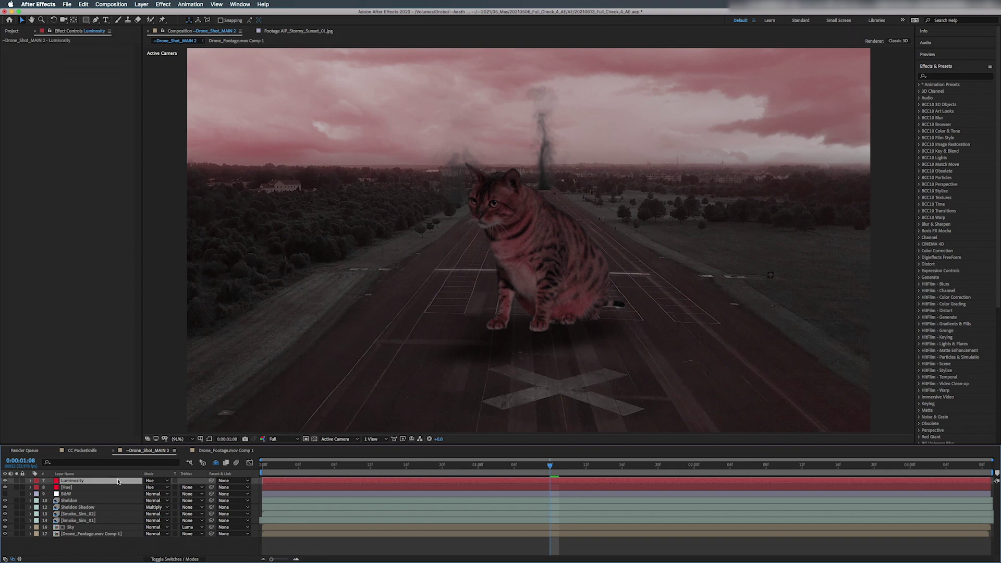
Step: Set the Luminosity solid's blending mode to Luminosity
left_click(154, 482)
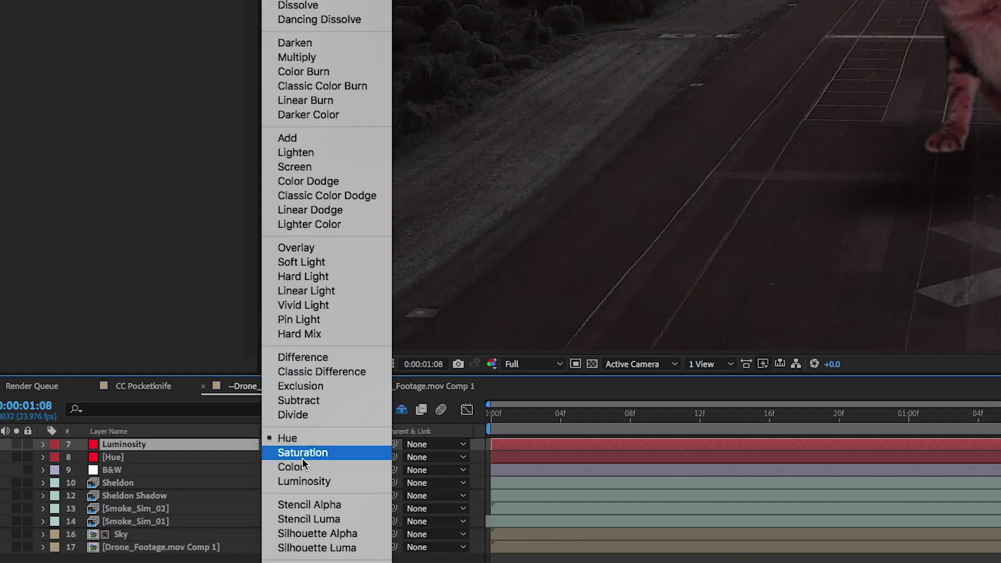
left_click(306, 467)
left_click(290, 445)
left_click(299, 482)
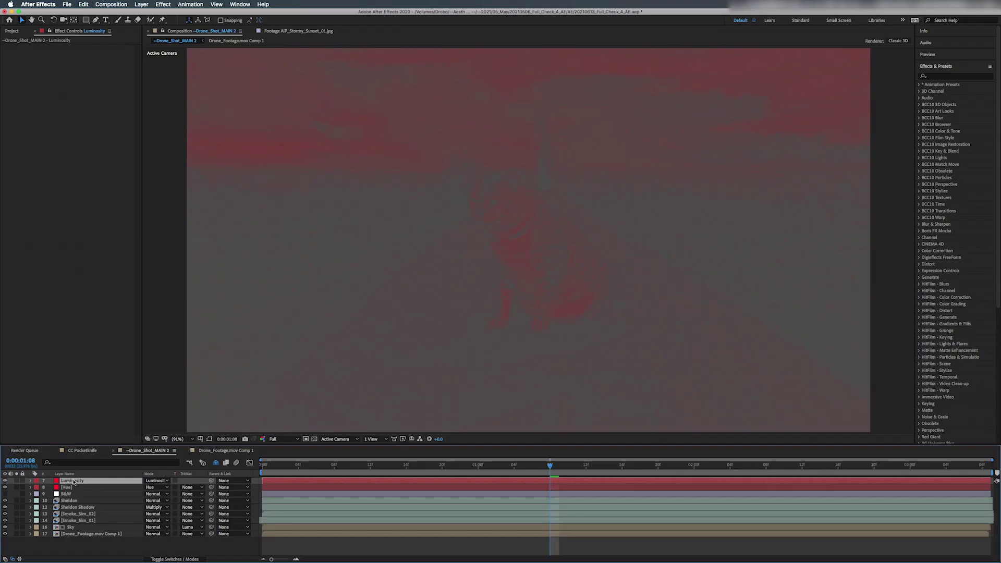
Step: Create an adjustment layer named Saturation above the Luminosity layer
right_click(96, 546)
mouse_move(112, 479)
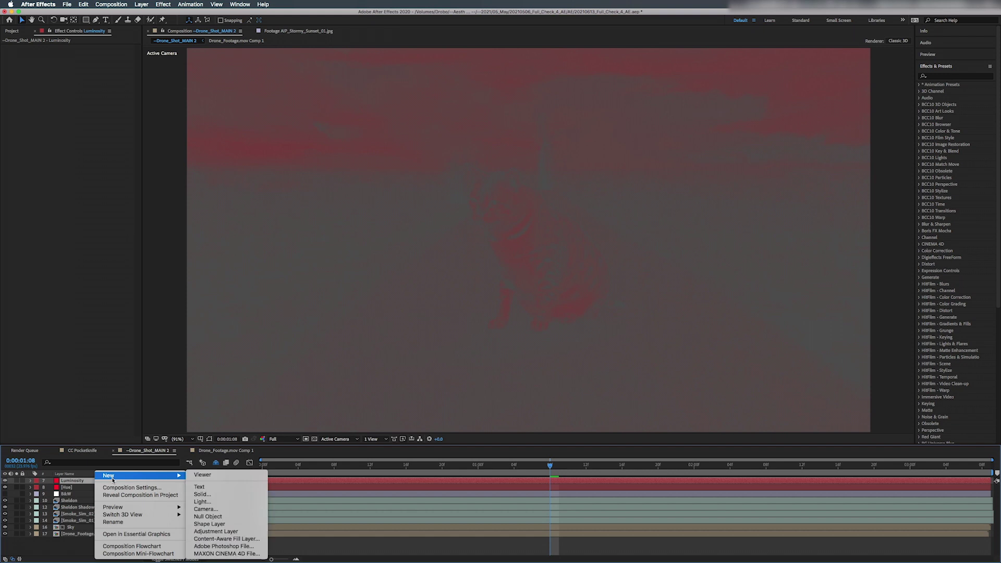
left_click(213, 532)
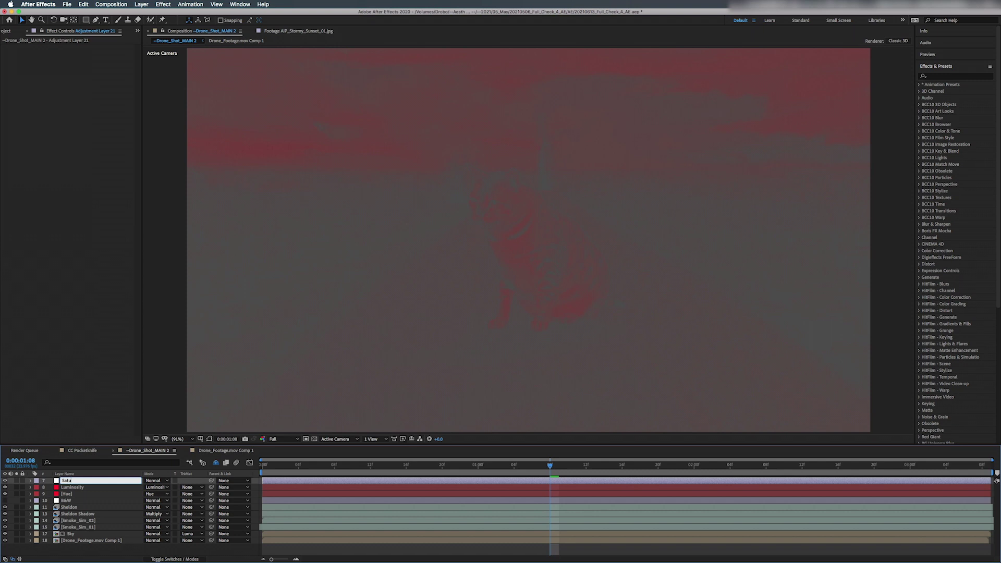
type("Saturation")
key("Return")
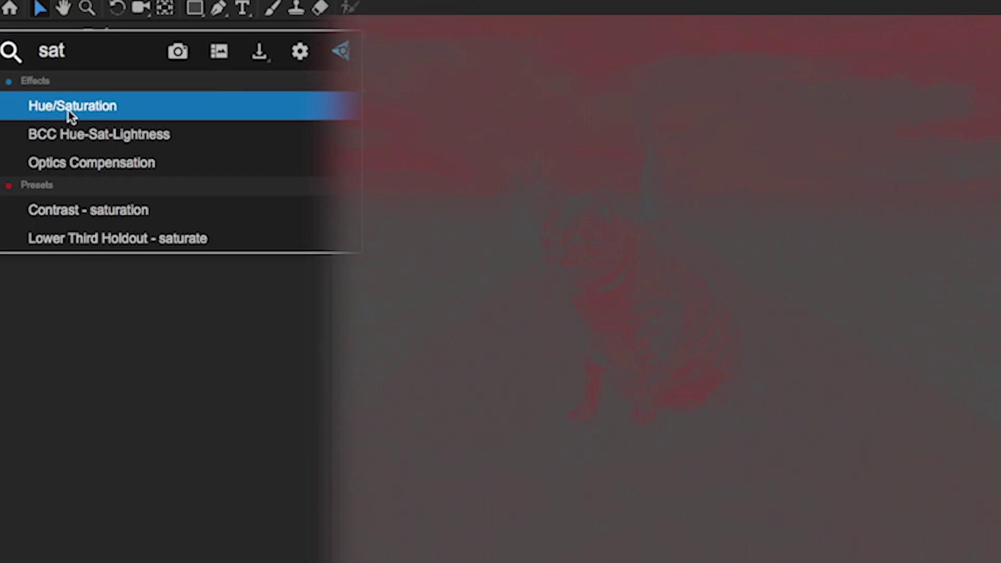
Step: Apply Hue/Saturation to the Saturation adjustment layer and set its Master Saturation to 71
left_click(68, 111)
left_click_drag(166, 245, 258, 245)
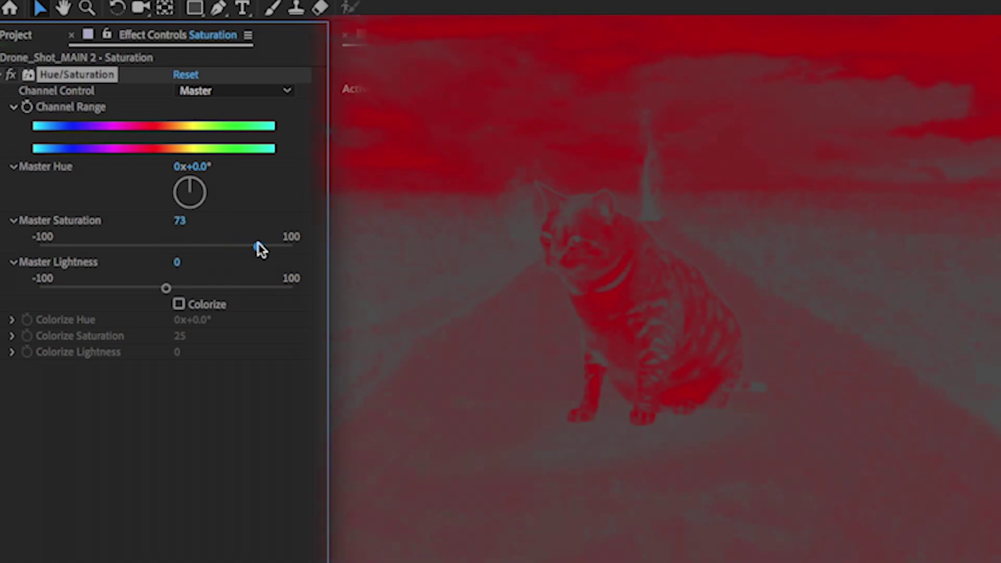
left_click_drag(258, 244, 255, 244)
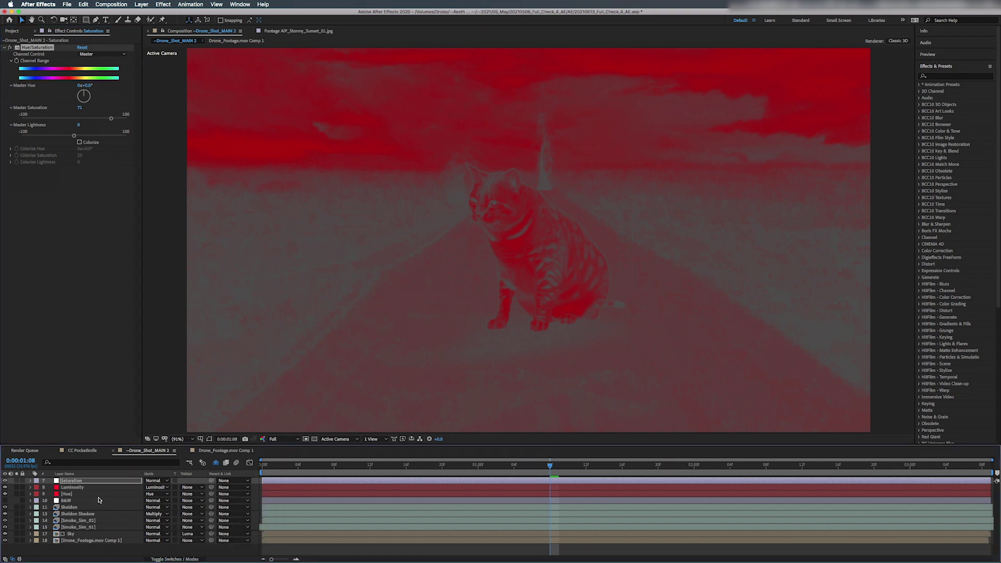
Step: Apply Hue/Saturation to the Sheldon layer with Master Saturation at -62, and compare the shot with the check layers hidden and shown
left_click(74, 508)
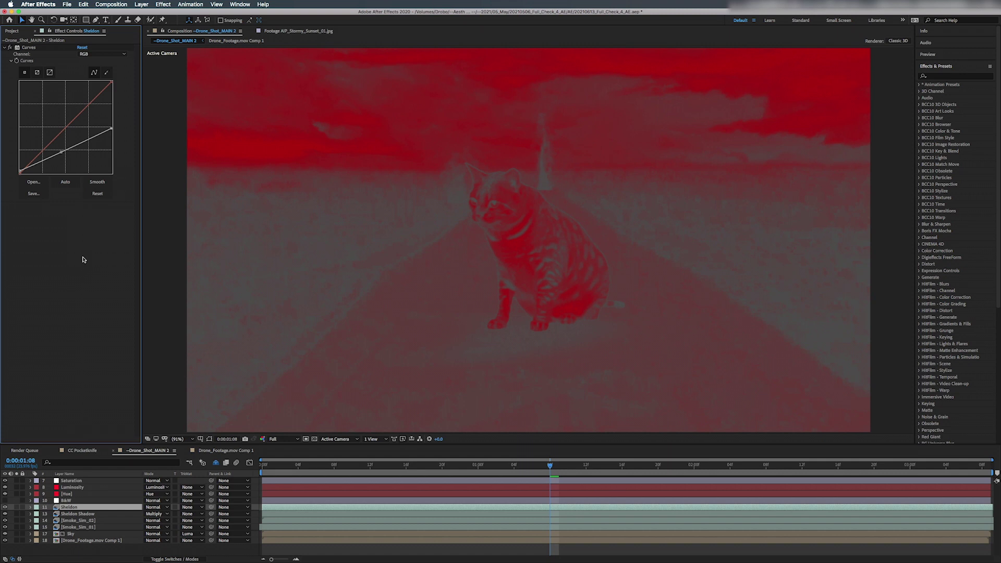
key("ctrl+space")
type("h")
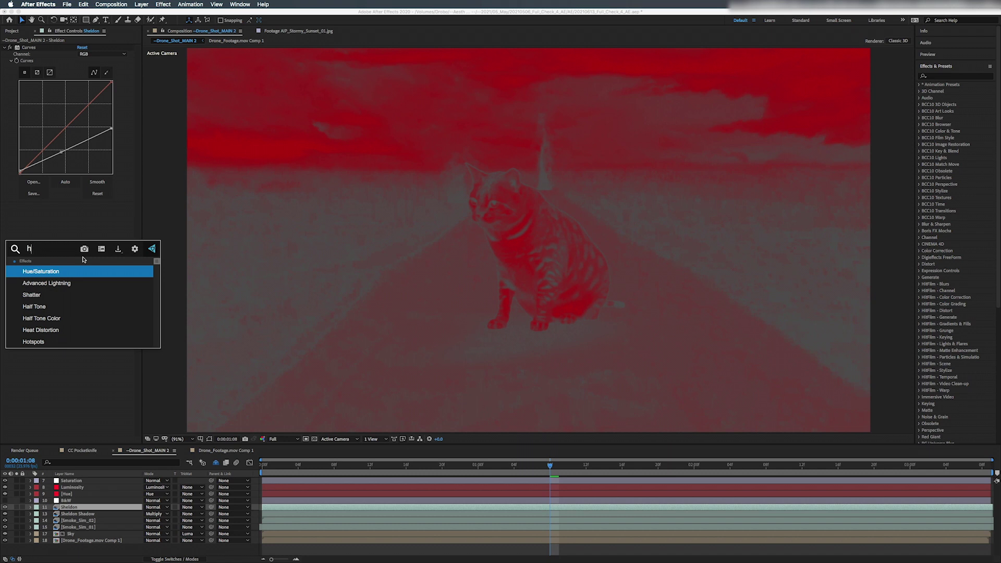
key("Return")
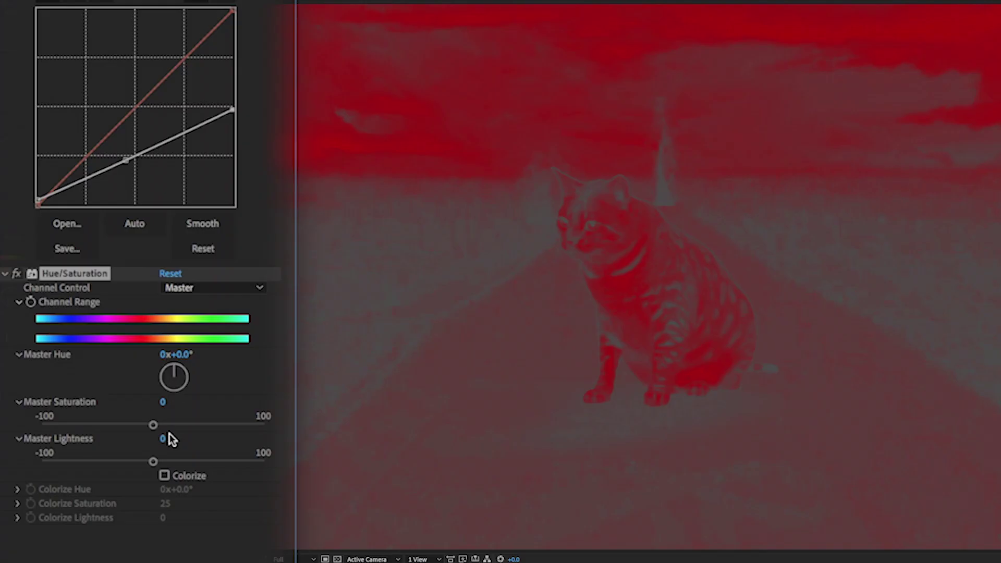
left_click_drag(152, 424, 84, 424)
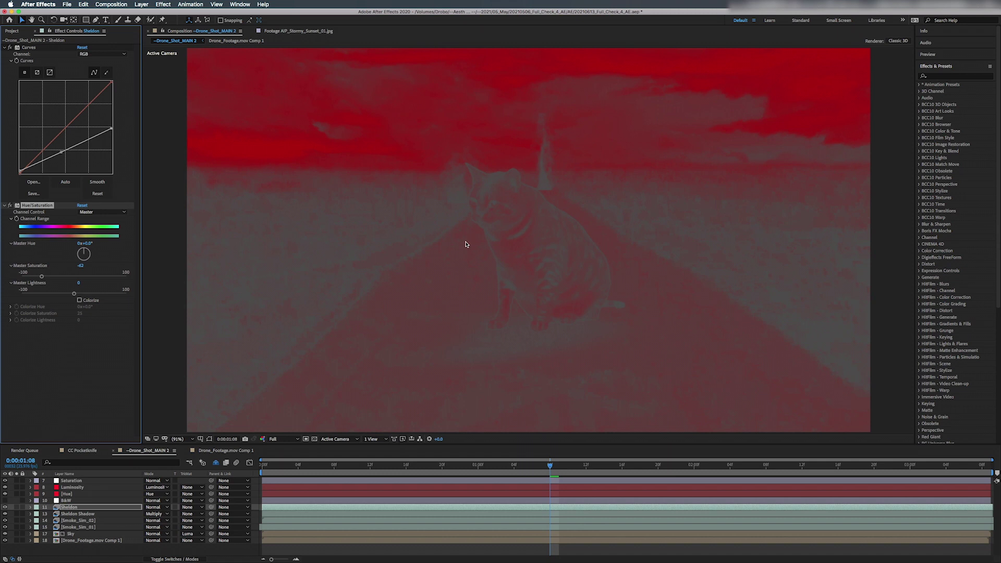
left_click_drag(5, 500, 5, 480)
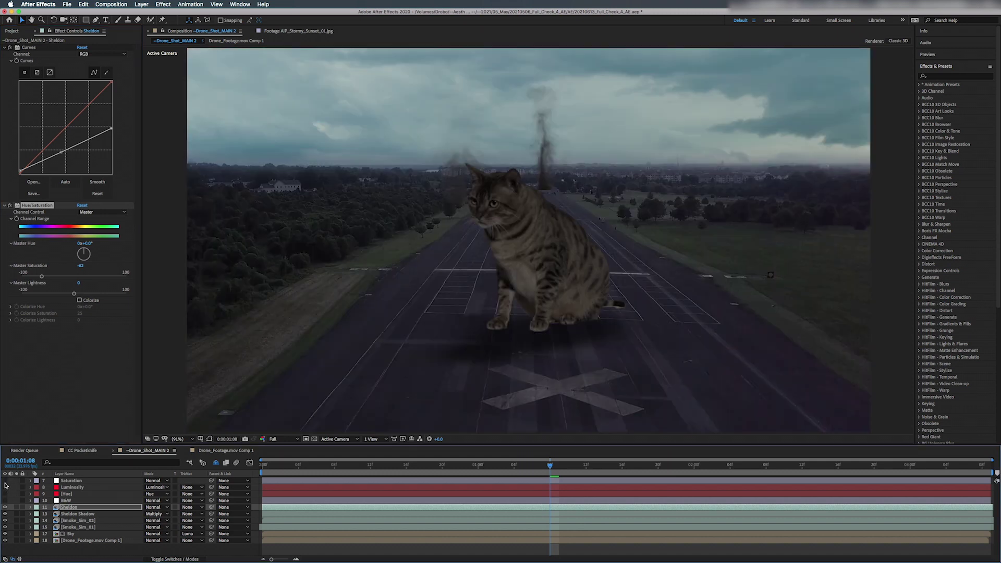
left_click_drag(4, 480, 6, 496)
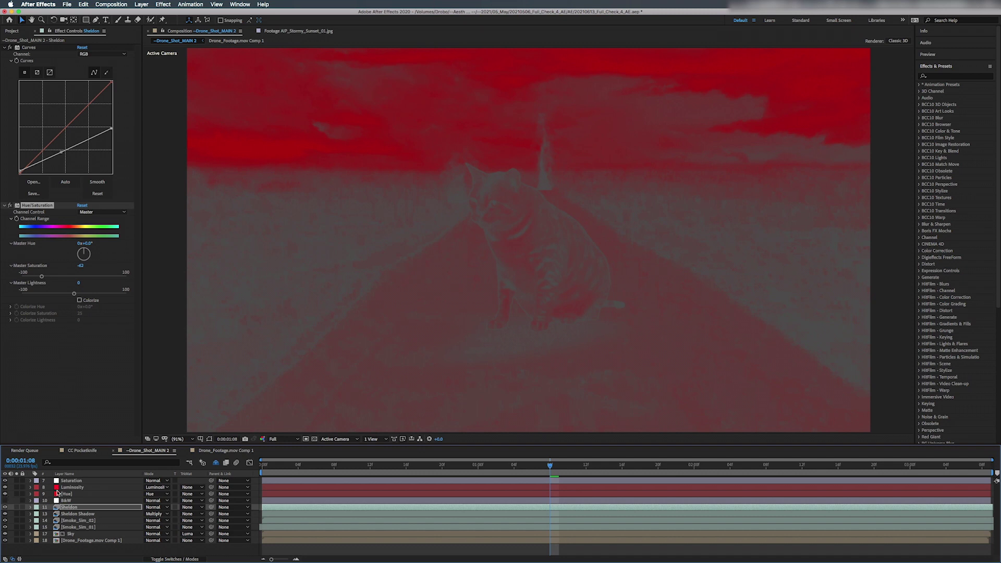
Step: With the Hue check layer hidden, set Sheldon's Master Hue to -12°, and hide the remaining check layers
left_click(5, 494)
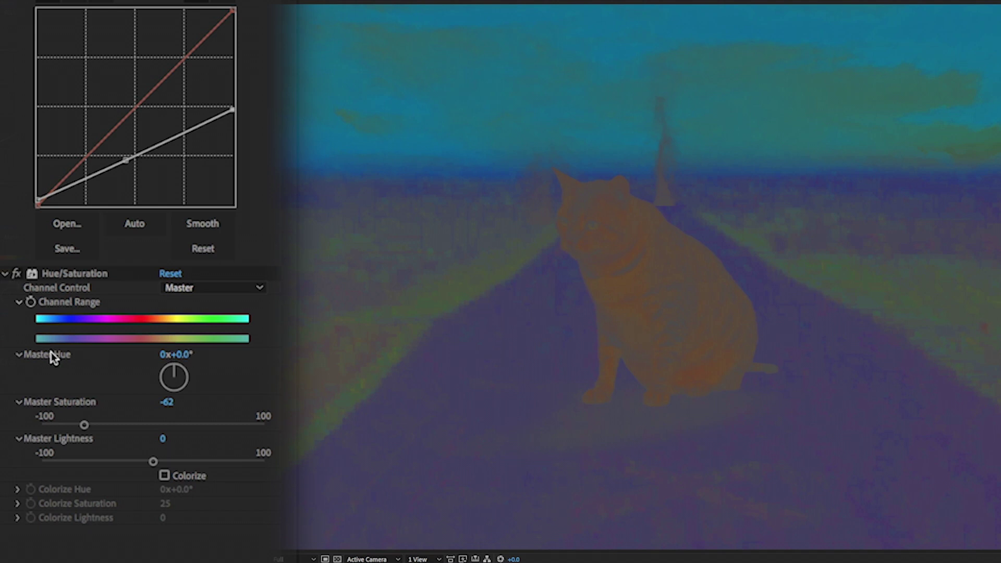
left_click_drag(176, 356, 205, 354)
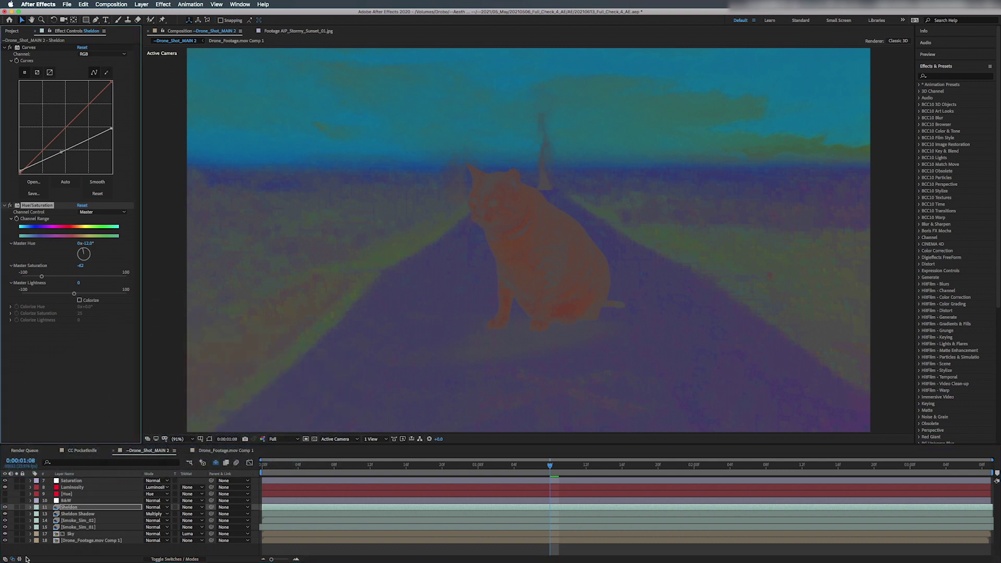
left_click_drag(5, 501, 6, 481)
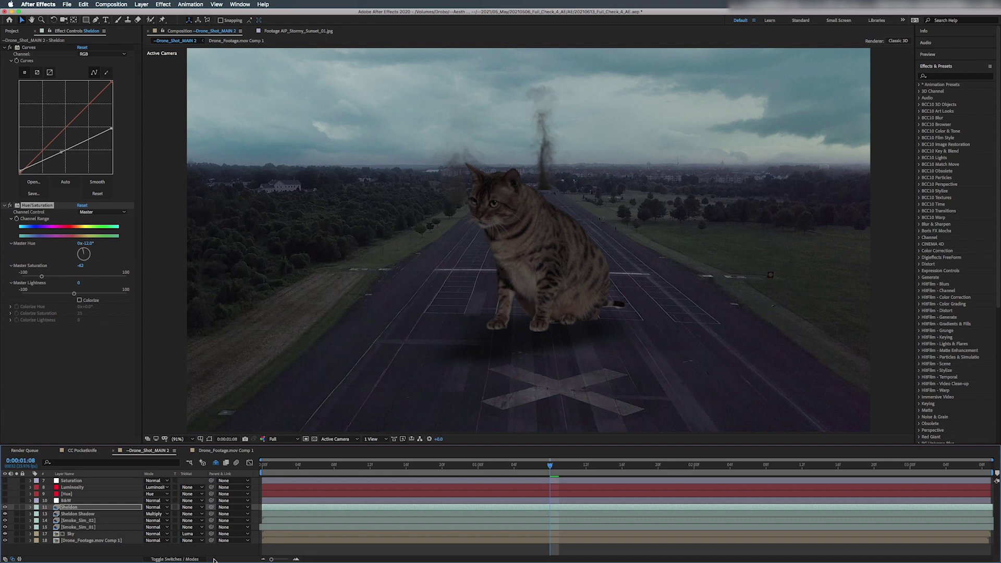
Step: Apply the Curves effect to the Sky layer
left_click(95, 534)
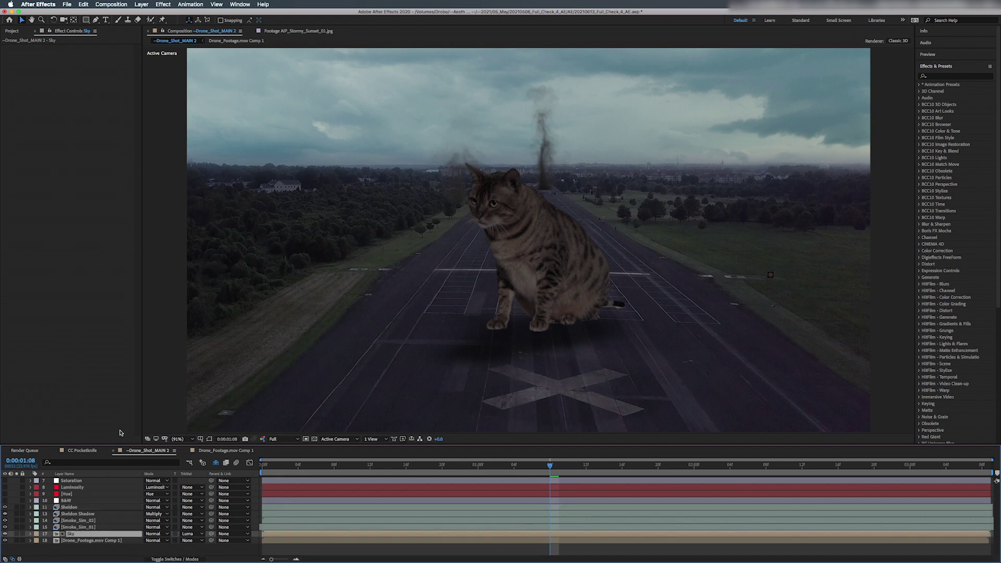
key("ctrl+space")
type("cu")
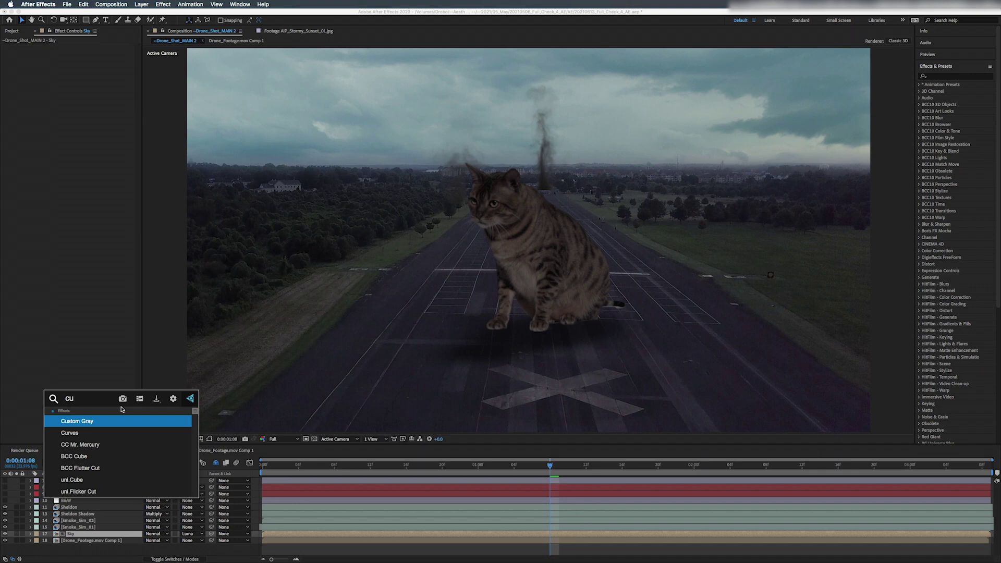
key("Down")
key("Return")
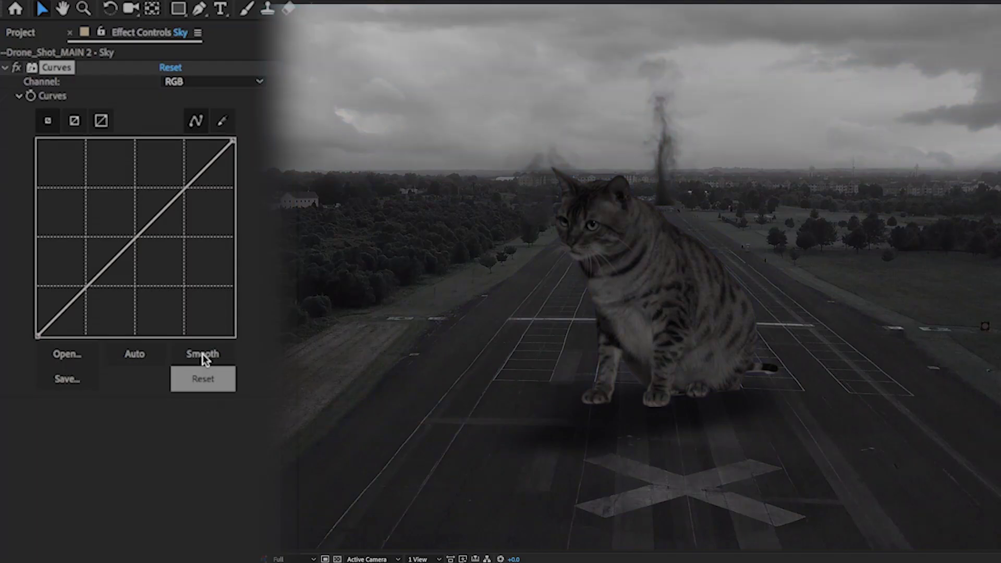
Step: Lower the shadows of the Sky layer's RGB curve while holding its highlights near the original line
left_click(111, 264)
left_click_drag(111, 266, 83, 297)
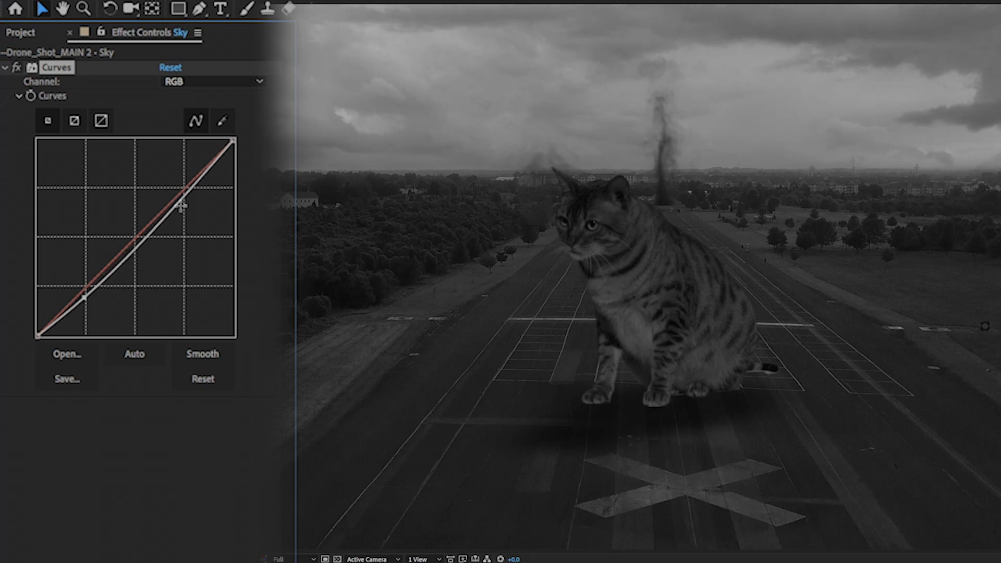
left_click_drag(181, 208, 175, 196)
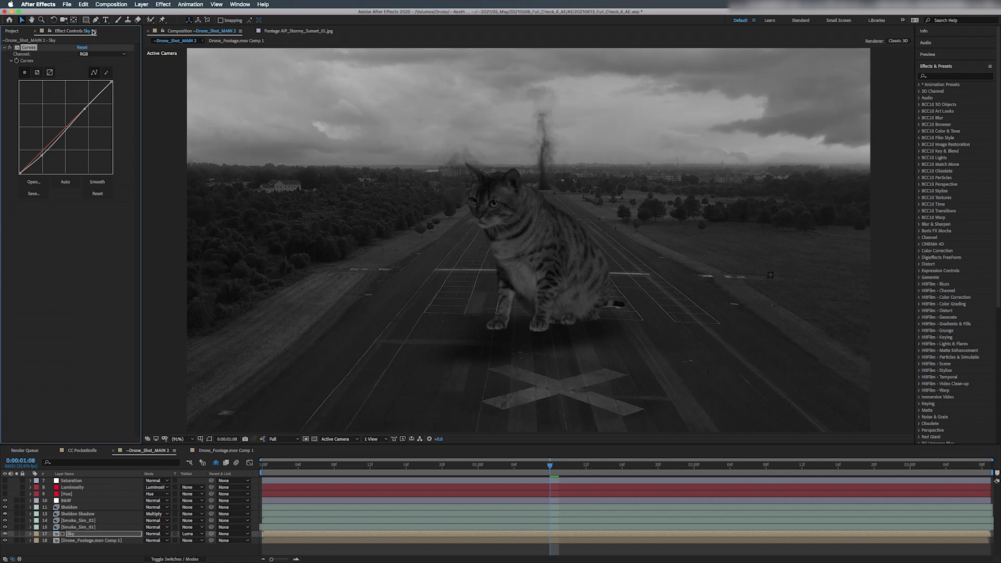
left_click_drag(42, 155, 44, 160)
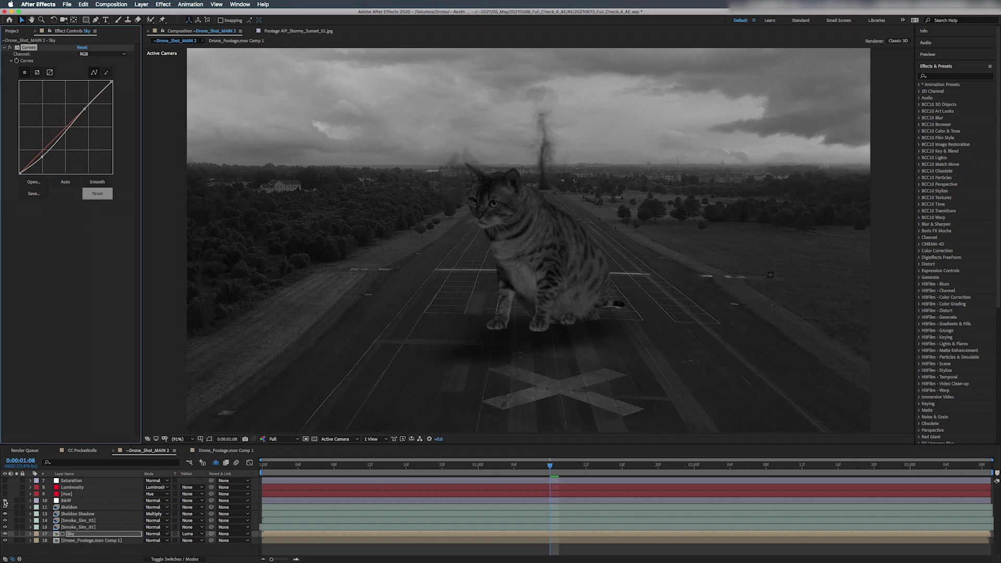
Step: Switch from the B&W check to the saturation check, and apply Hue/Saturation to the Sky layer with Master Saturation at -15
left_click(5, 500)
left_click(80, 534)
key("ctrl+space")
type("hue")
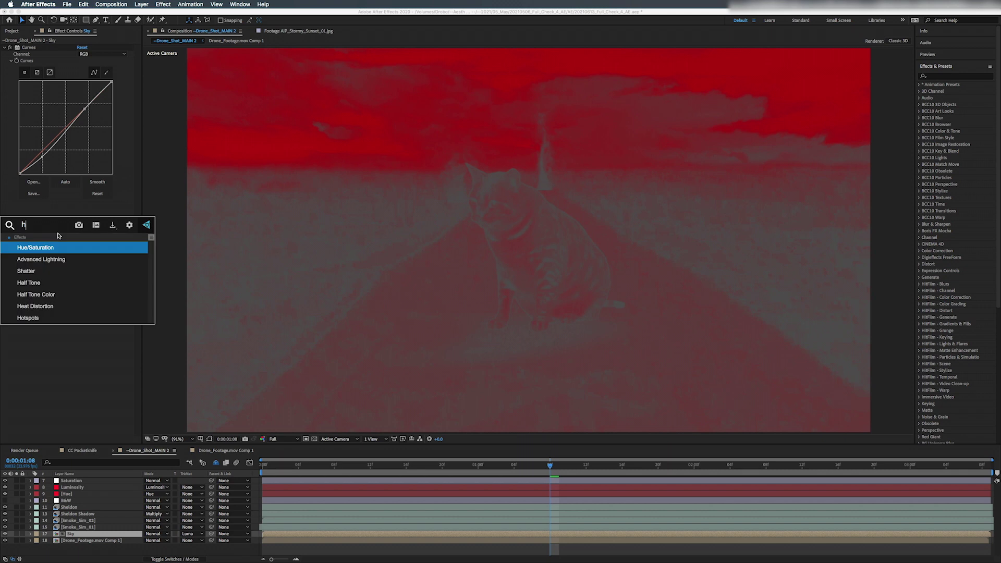
key("Return")
left_click_drag(73, 276, 66, 278)
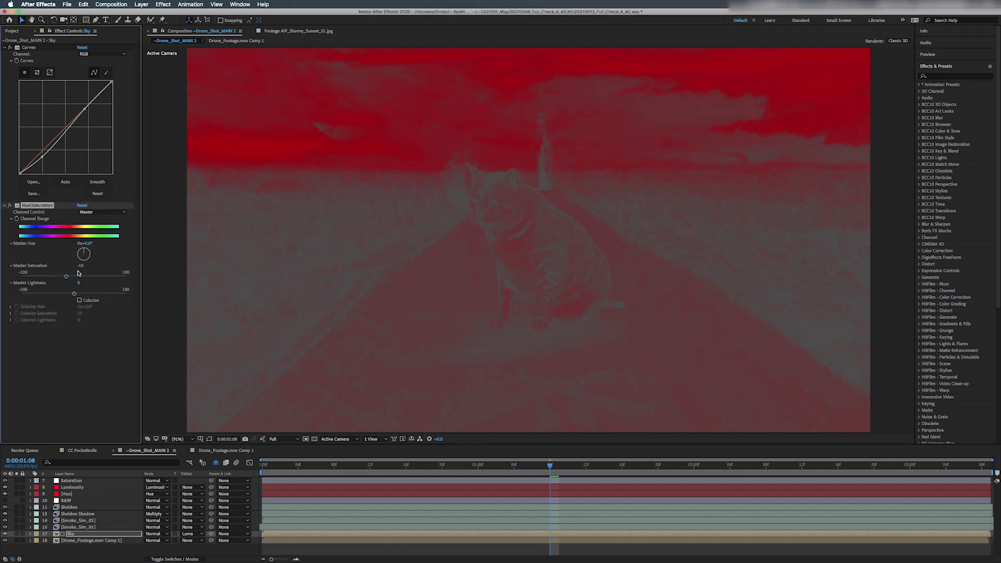
Step: Shift the Sky layer's Master Hue toward blue using the check layers, hide them, and reduce its Master Saturation further
left_click(4, 494)
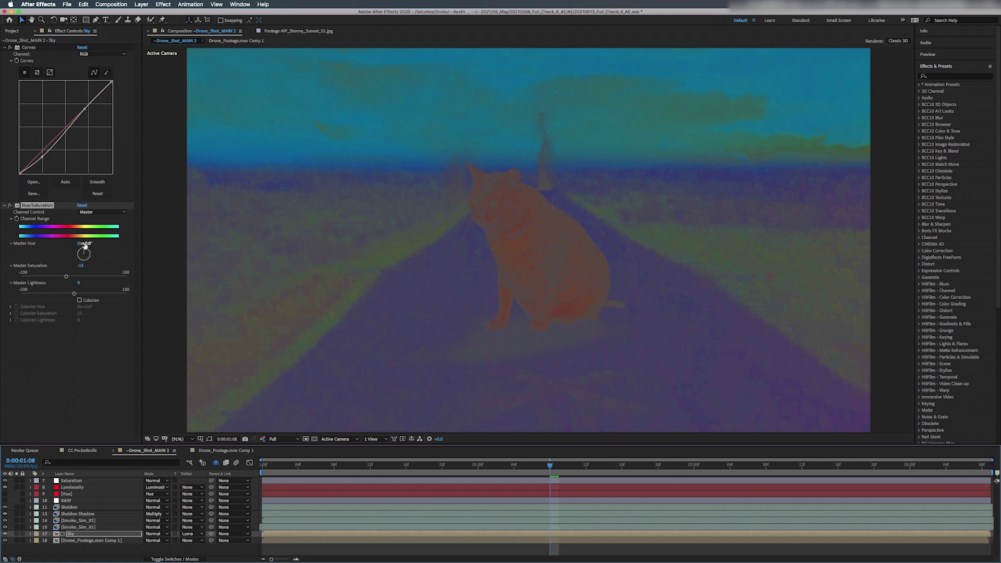
mouse_move(86, 244)
left_mouse_down()
mouse_move(55, 242)
mouse_move(99, 242)
left_mouse_up()
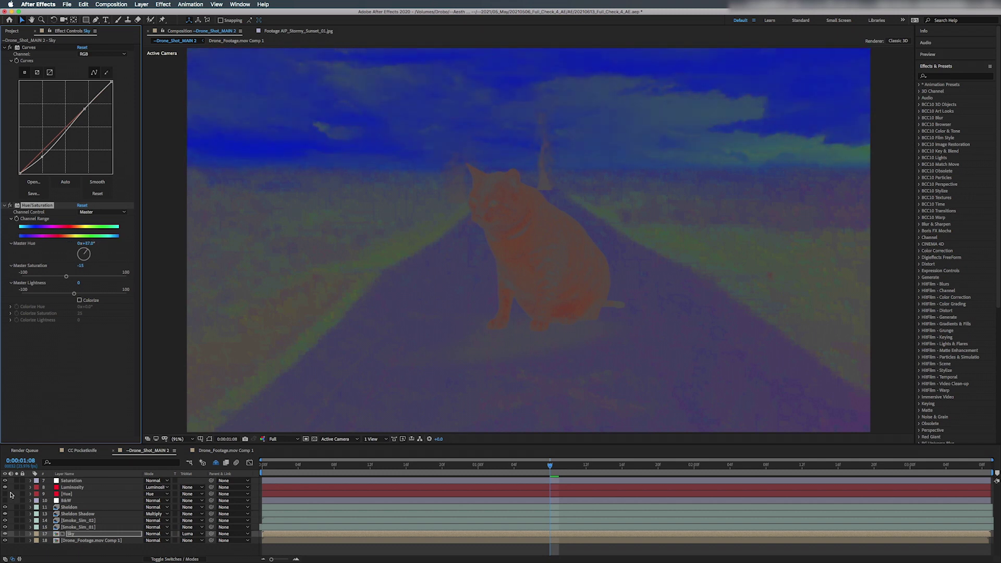
left_click_drag(5, 488, 6, 481)
left_click_drag(88, 246, 89, 249)
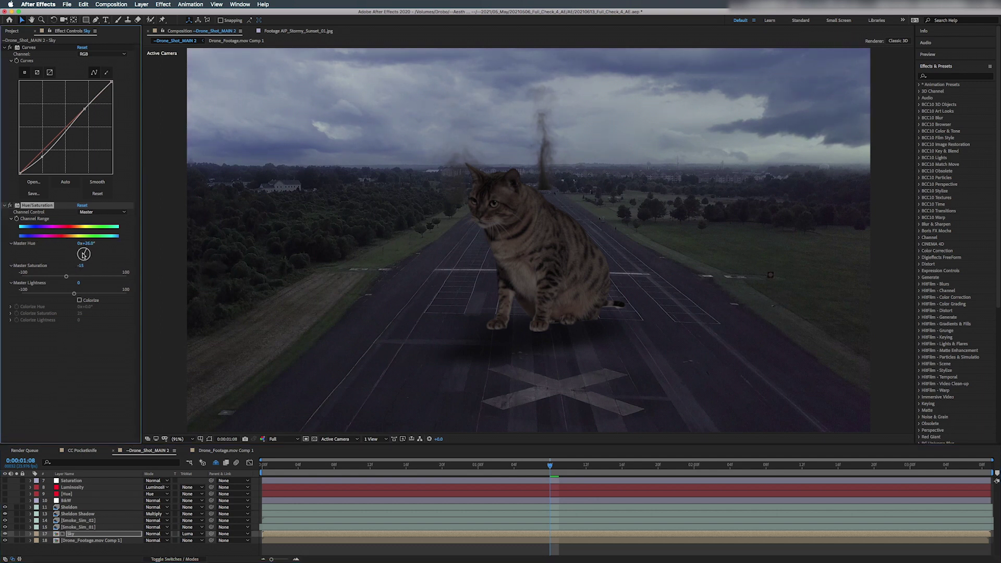
left_click_drag(66, 276, 58, 276)
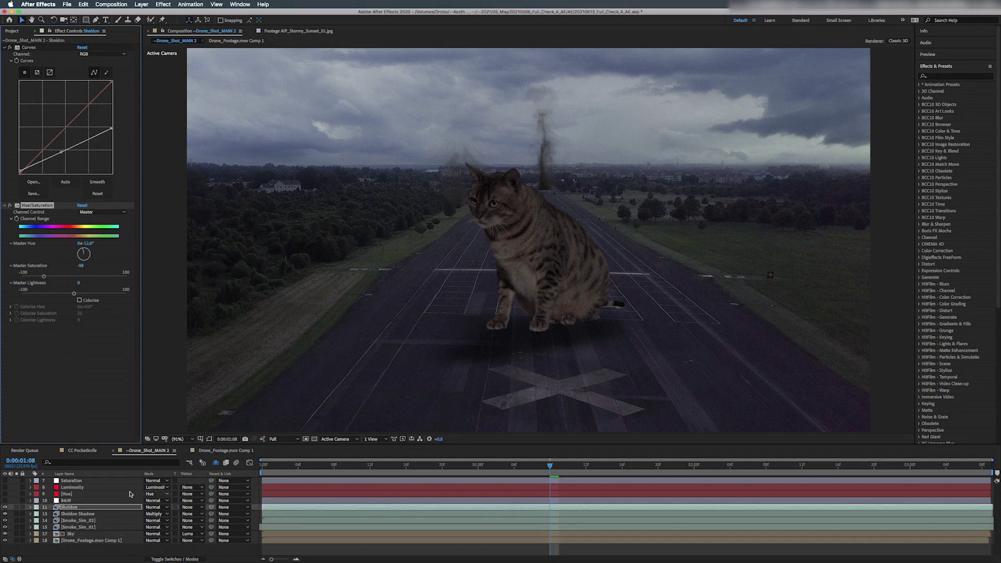
Step: Apply the Curves effect to the Smoke_Sim_01 layer
left_click(79, 521)
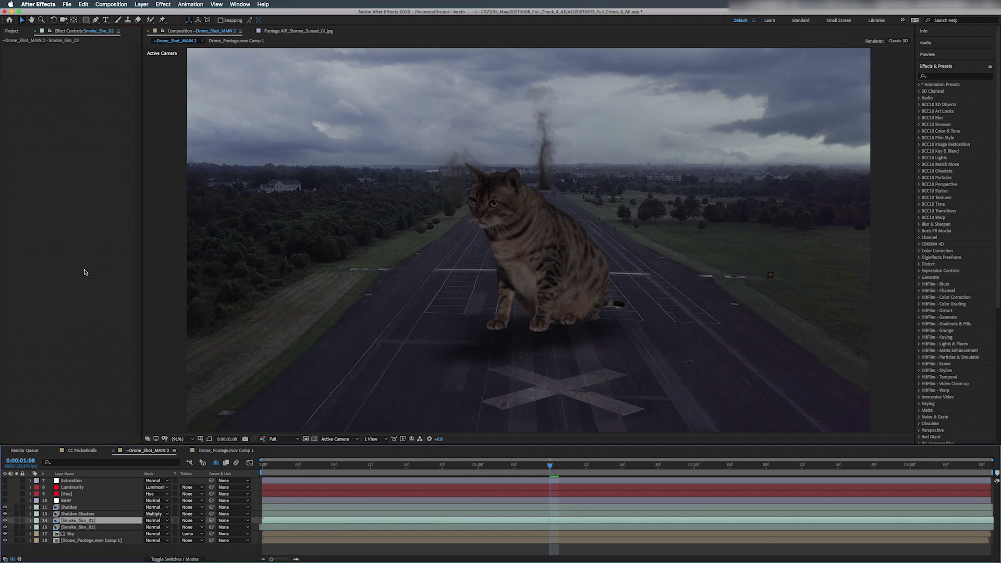
left_click(94, 527)
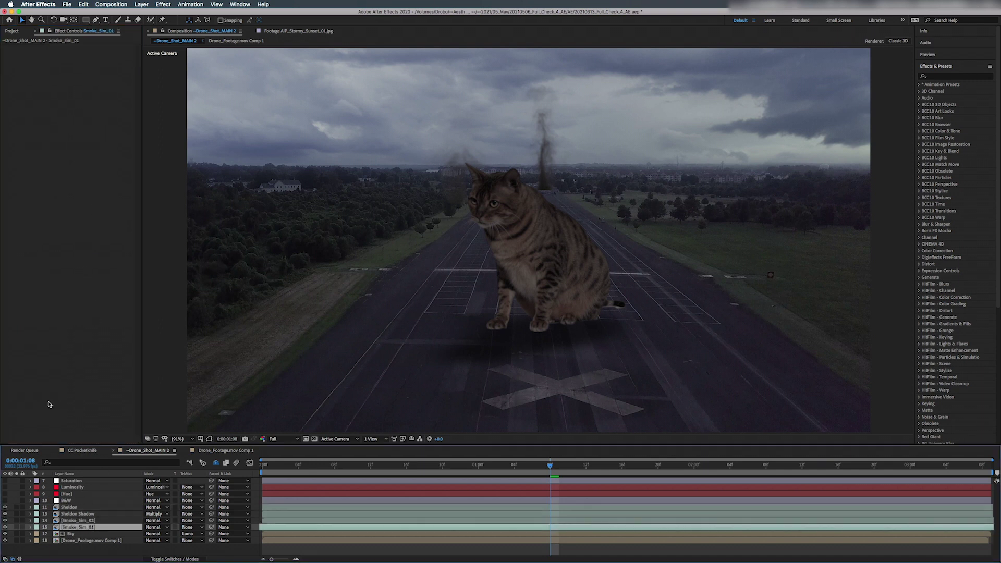
key("ctrl+space")
type("cur")
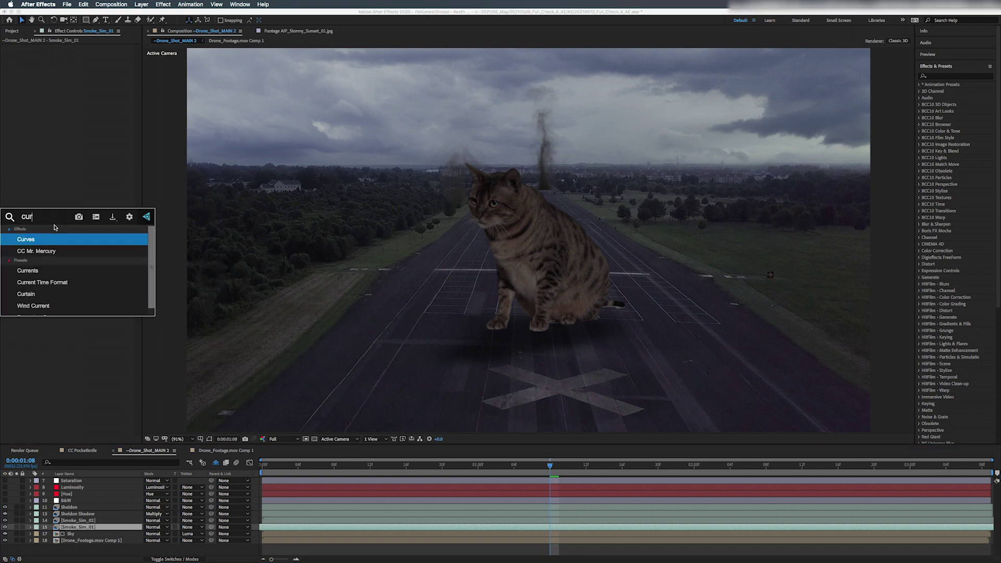
key("Return")
Step: With the B&W check shown, lift the black point of Smoke_Sim_01's RGB curve and lower its darker midtones
left_click(5, 501)
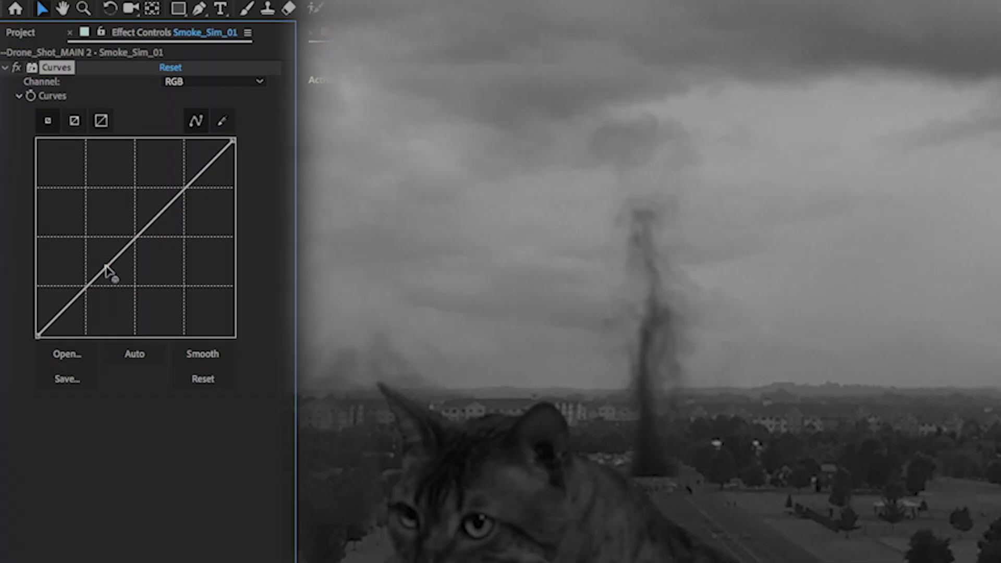
left_click_drag(52, 143, 52, 148)
left_click_drag(37, 335, 33, 324)
mouse_move(232, 141)
left_mouse_down()
mouse_move(250, 224)
mouse_move(250, 139)
left_mouse_up()
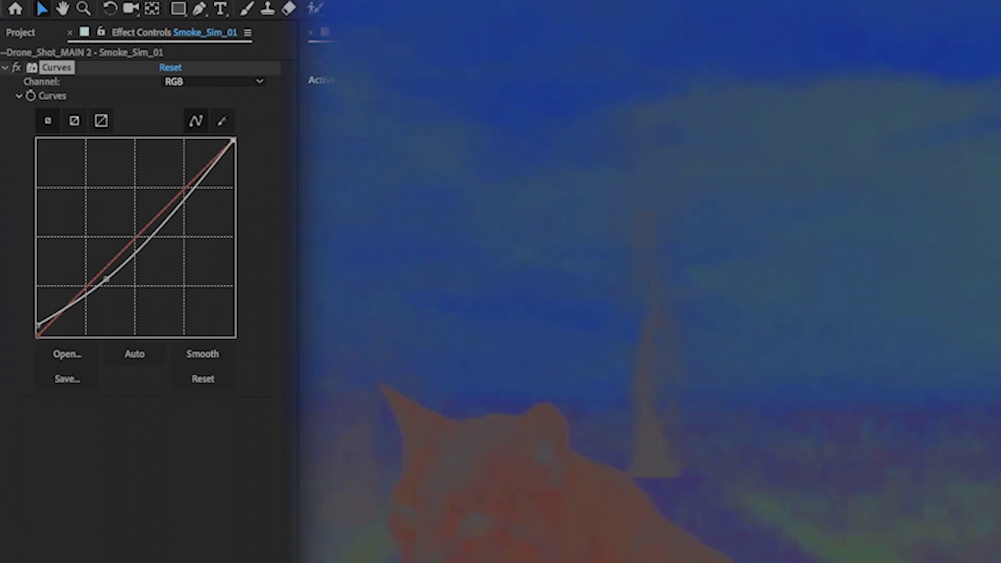
Step: Raise the midtones of Smoke_Sim_01's Blue curve slightly and smooth the curve
left_click(202, 84)
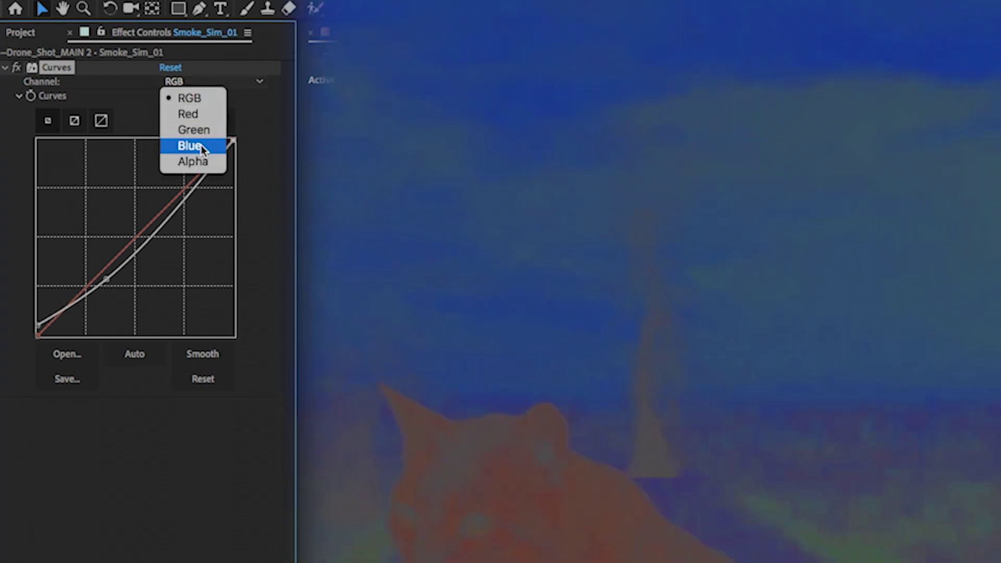
left_click(201, 145)
left_click_drag(112, 261, 106, 253)
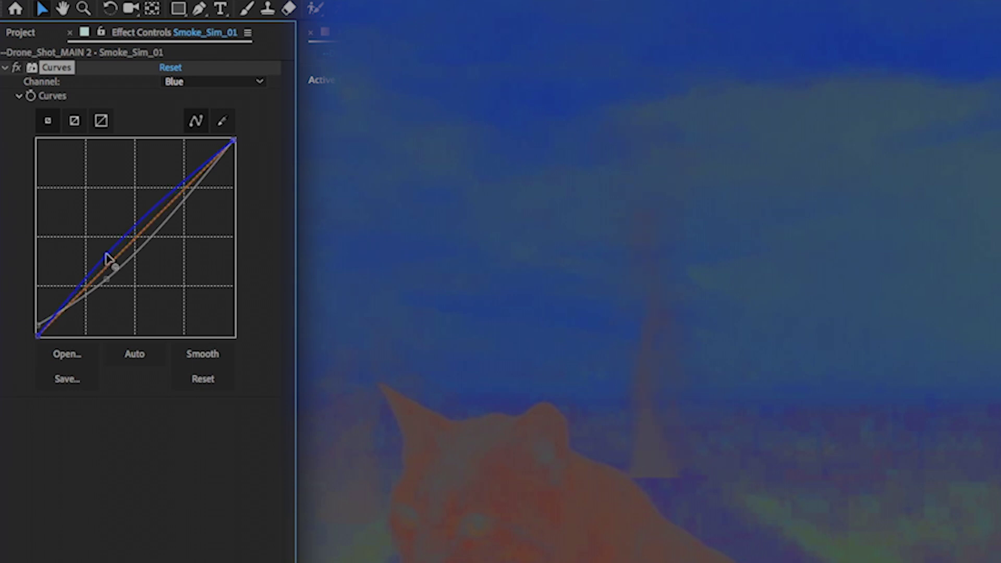
left_click(203, 354)
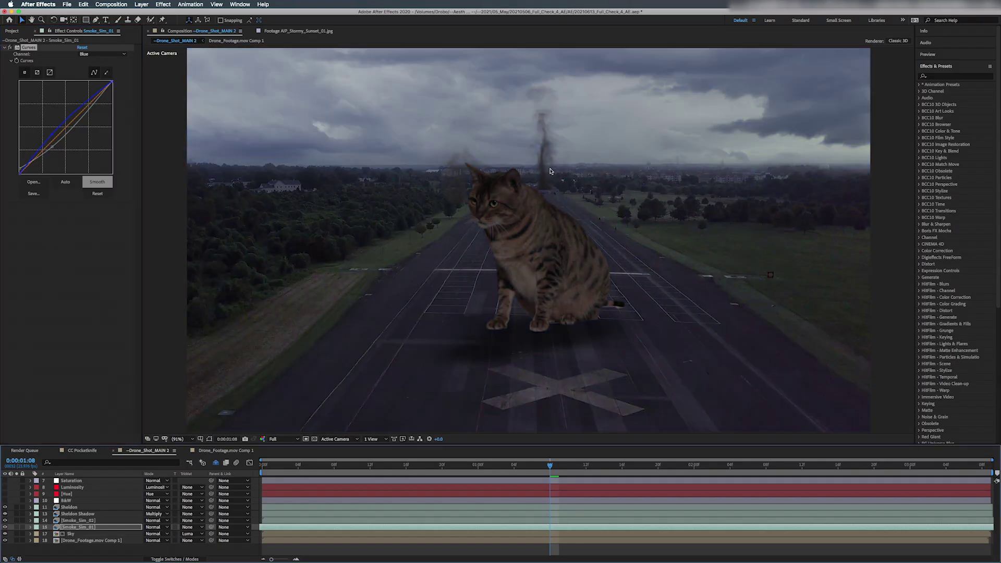
Step: Copy the Curves effect from Smoke_Sim_01 to the Smoke_Sim_02 layer
left_click(27, 47)
key("super+Up")
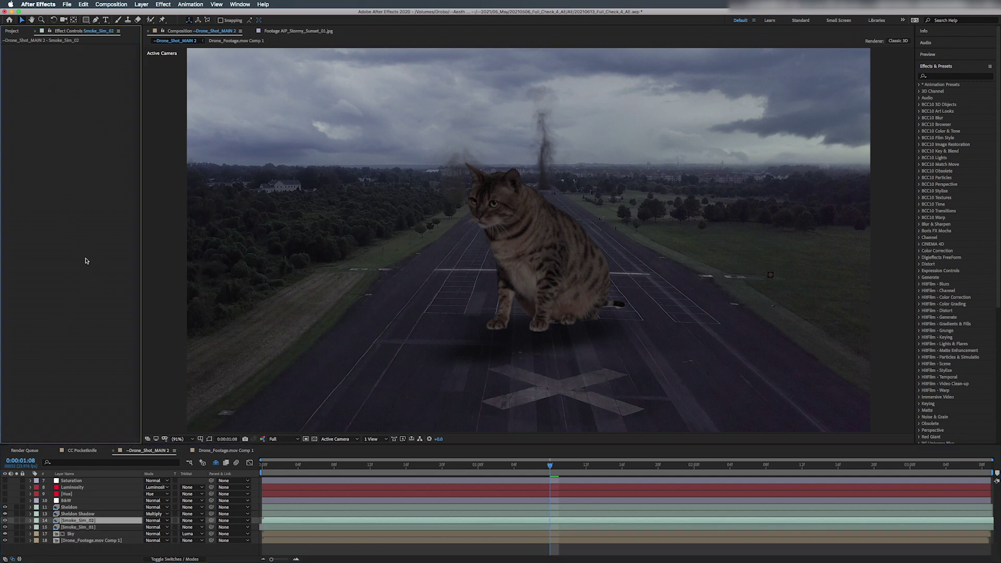
key("super+v")
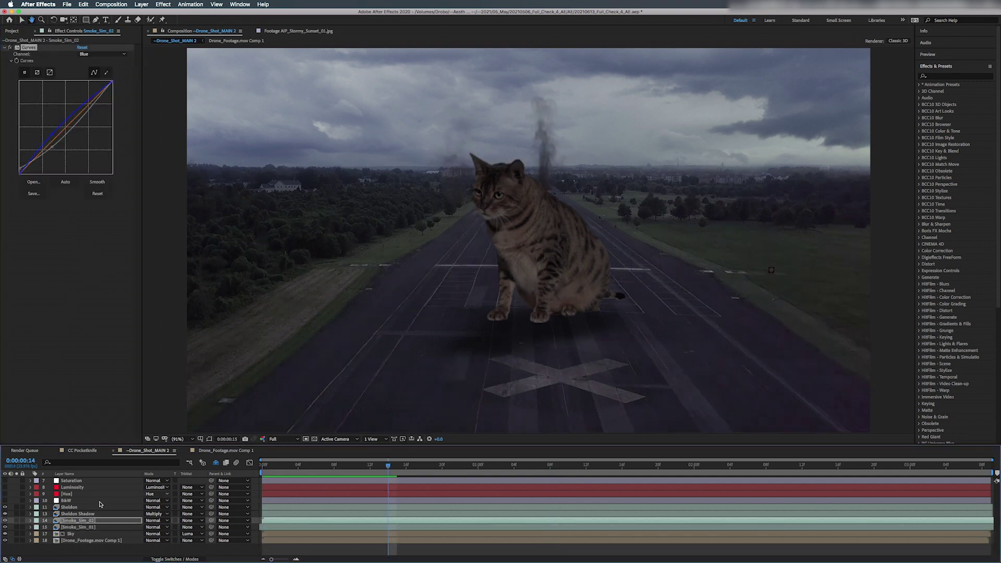
left_click(79, 500)
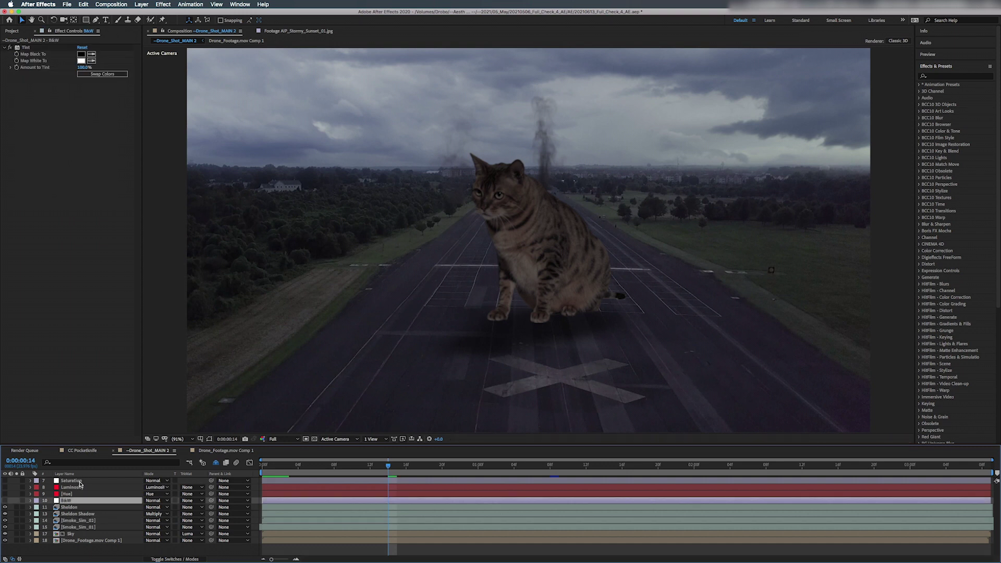
left_click(79, 482, "shift")
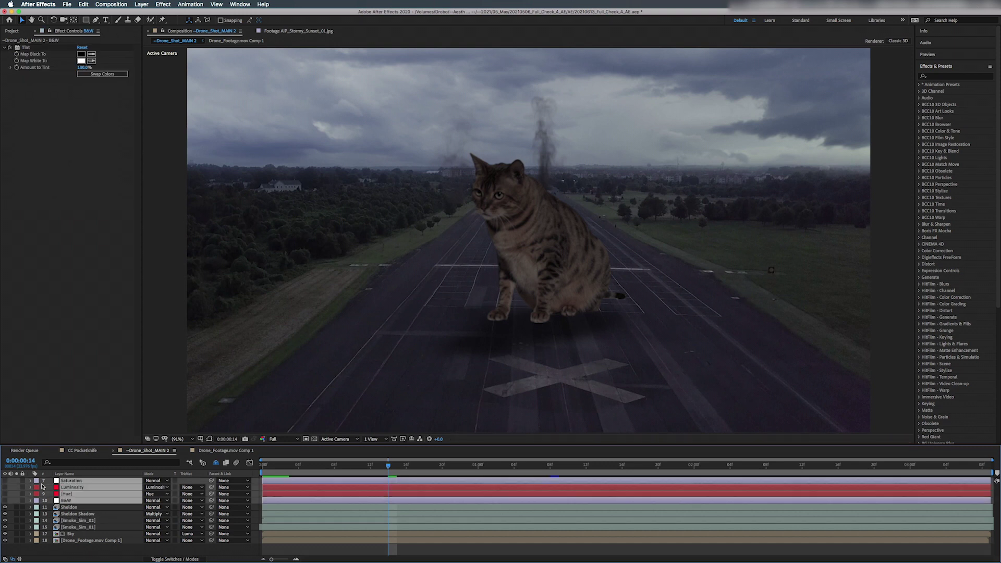
left_click(4, 481)
left_click(4, 481)
left_click(84, 508)
Step: Create an adjustment layer above the Saturation layer and name it Threshold
left_click(83, 481)
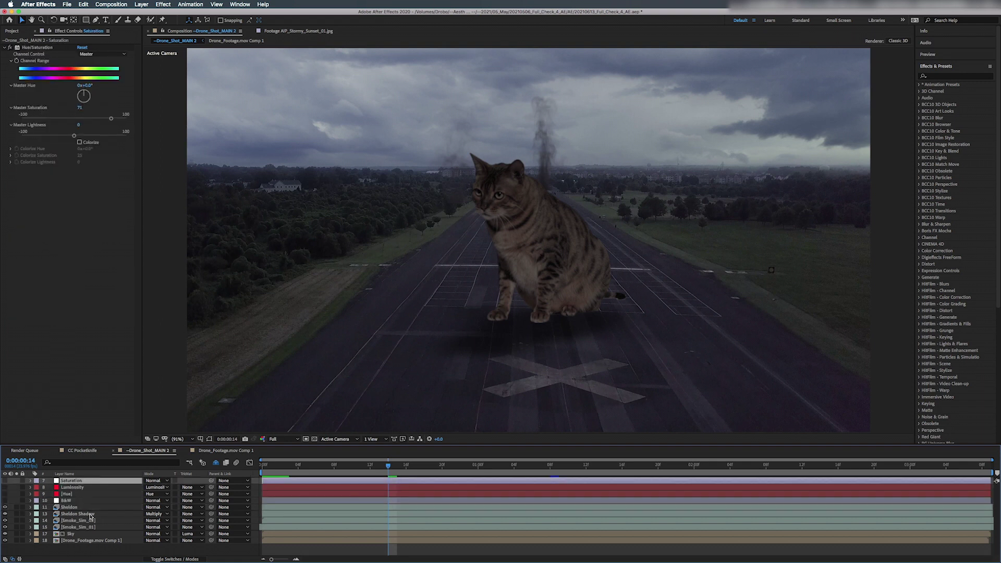
right_click(95, 554)
mouse_move(122, 477)
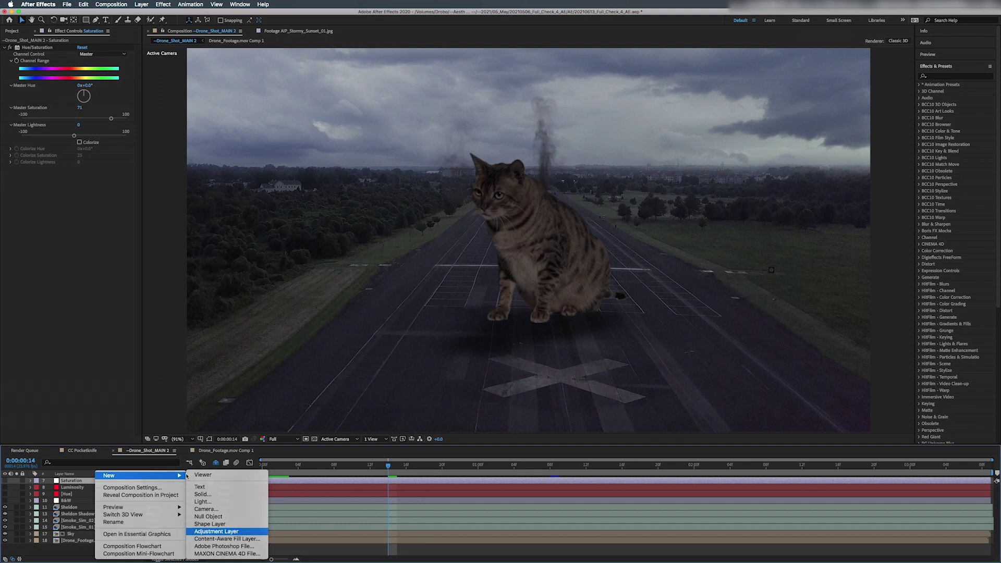
left_click(209, 531)
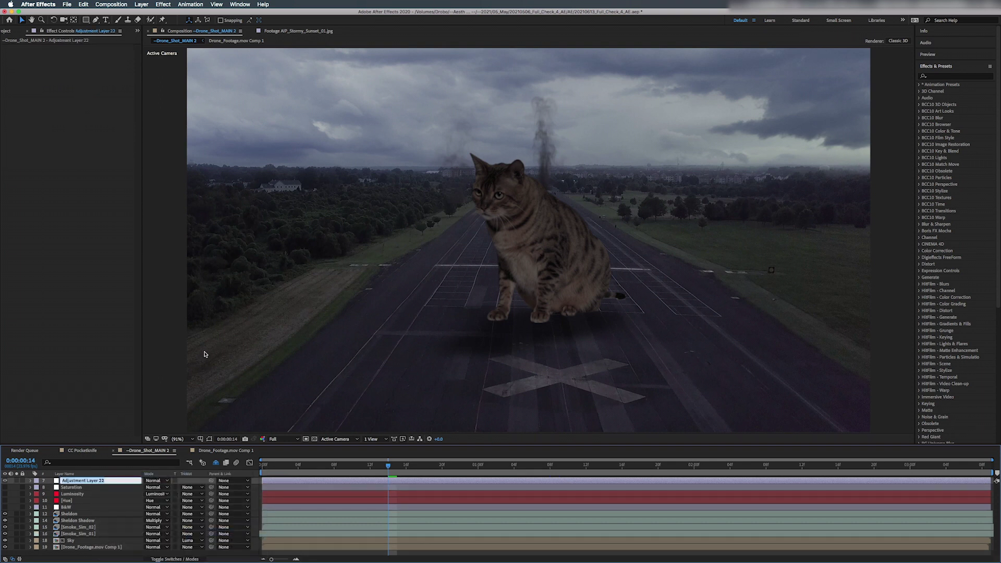
type("Threshold")
key("Return")
Step: Find the Stylize Threshold effect and apply it to the Threshold adjustment layer
key("super+f")
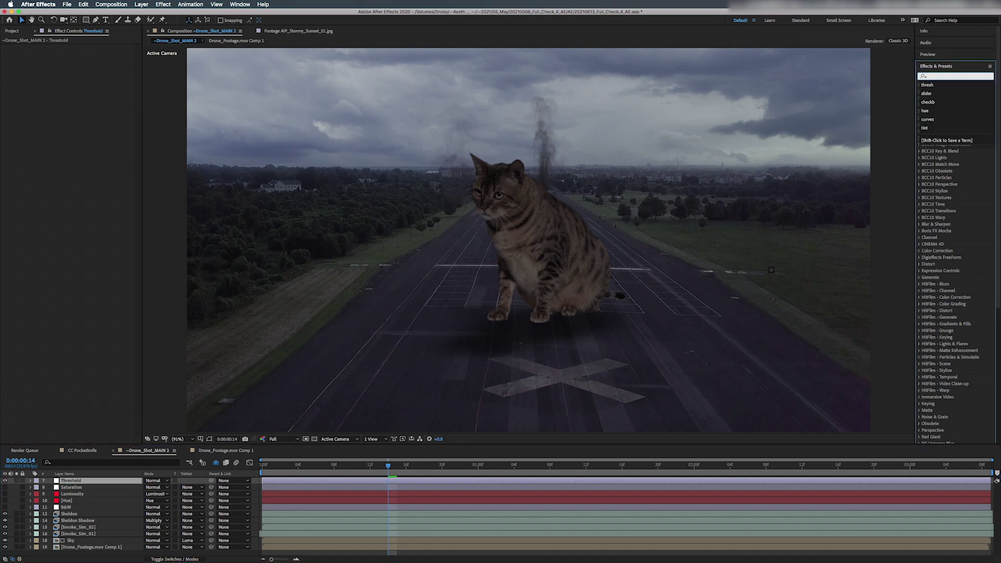
type("thresh")
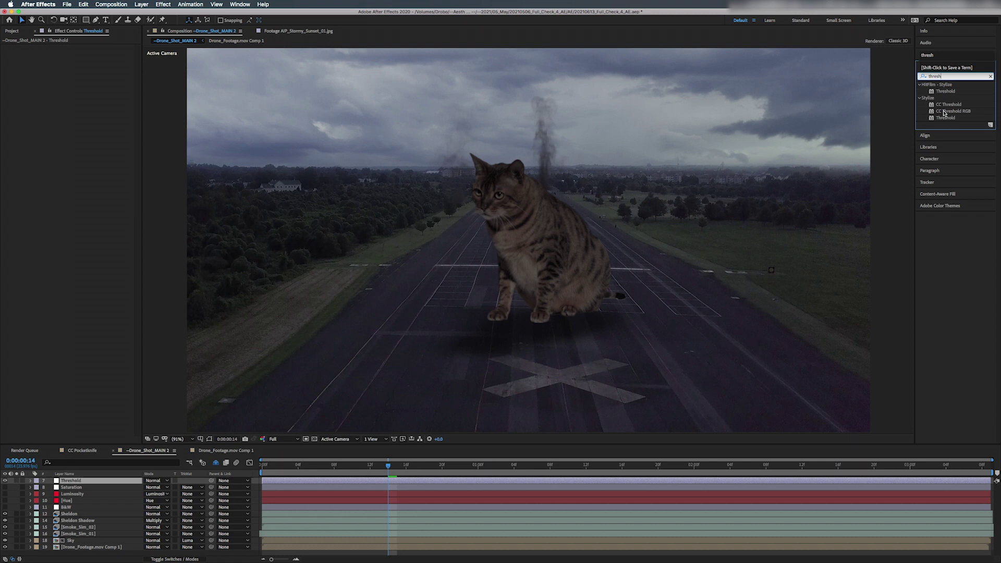
left_click_drag(944, 117, 31, 78)
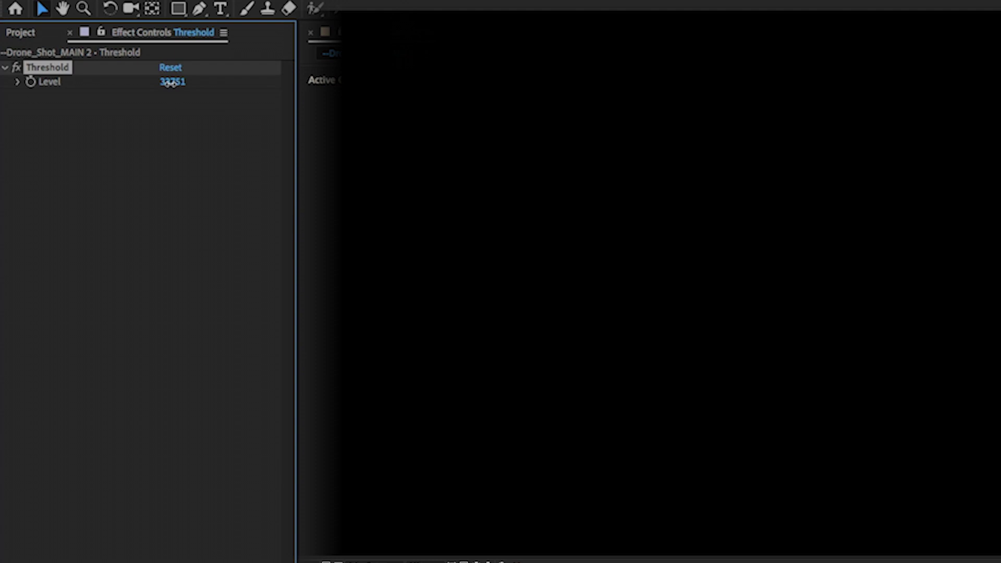
Step: Sweep the Threshold Level, reset it to 0, and raise it to 3932 to compare the cat's blacks with the footage
left_click_drag(172, 82, 133, 314)
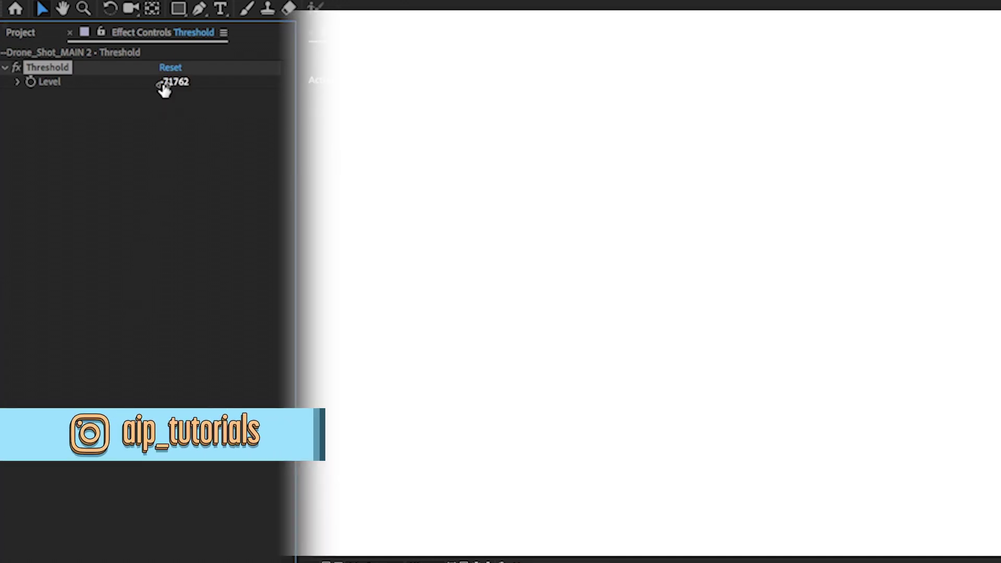
left_click(163, 82)
type("0")
key("Return")
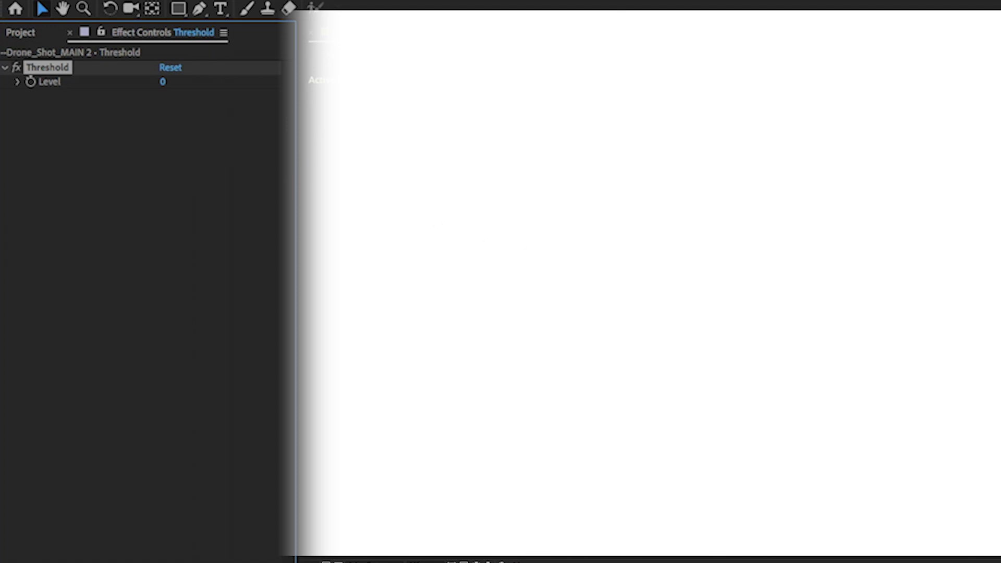
type("2601")
key("Return")
left_click_drag(169, 81, 175, 82)
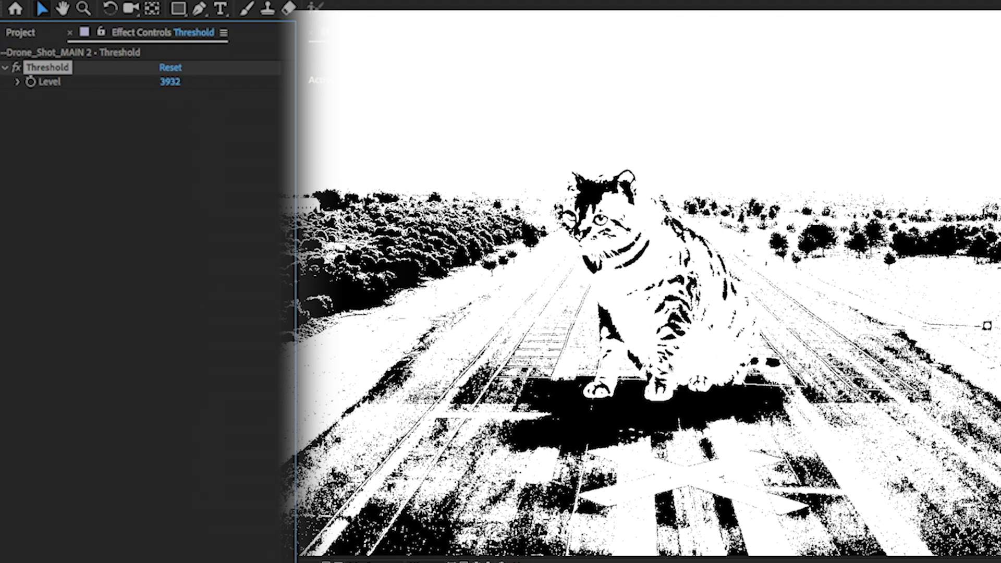
Step: Vary the Threshold Level at higher values to inspect the sky's highlights and edges, ending at 14712, and hide the Threshold layer
left_click_drag(174, 81, 230, 97)
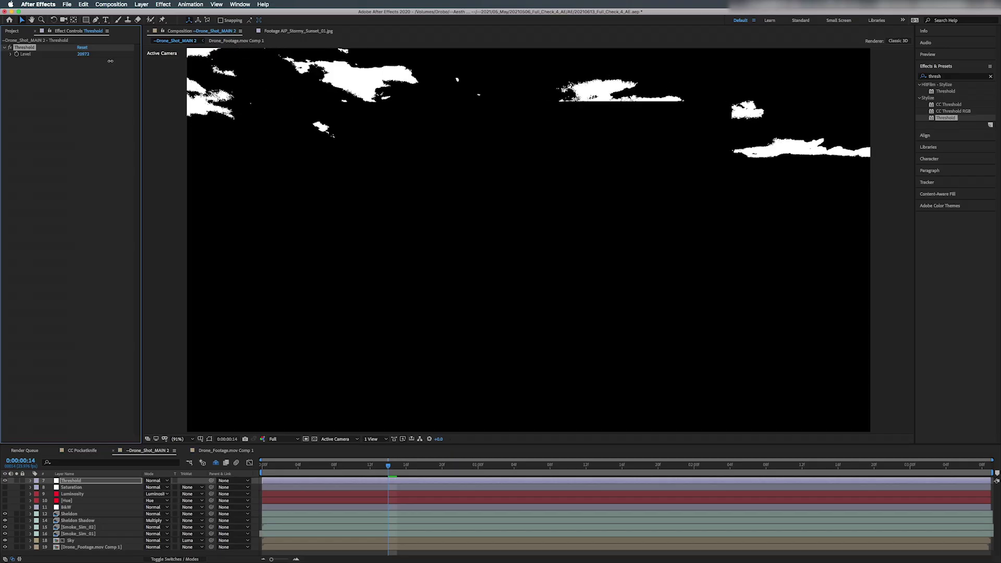
mouse_move(110, 61)
left_mouse_down()
mouse_move(81, 61)
mouse_move(102, 58)
left_mouse_up()
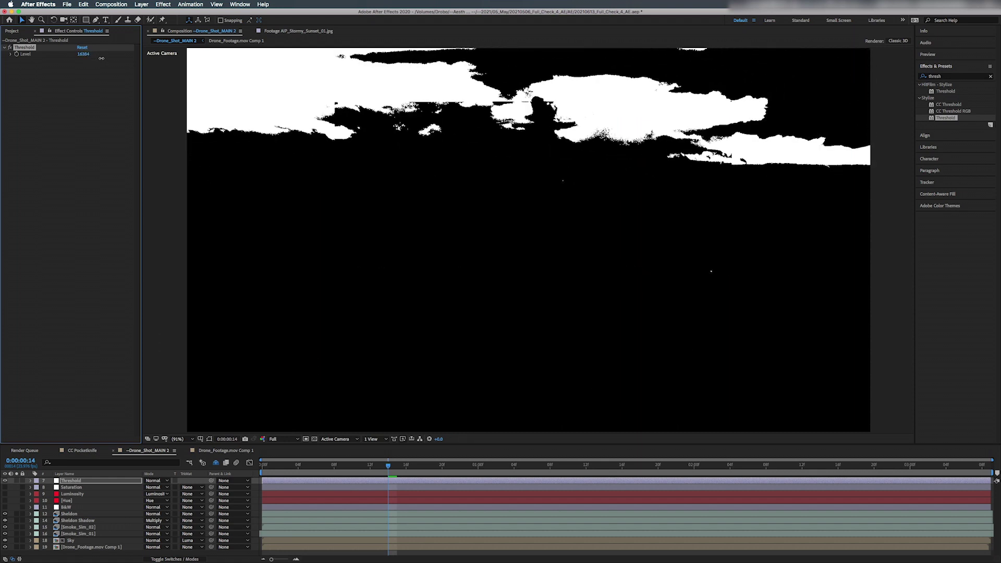
left_click_drag(102, 59, 103, 59)
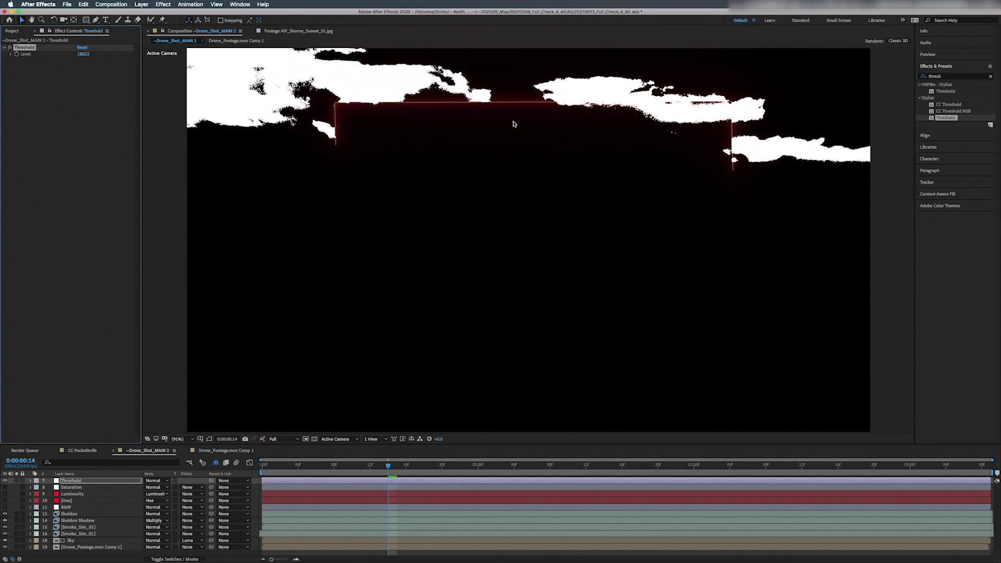
key("period")
key("super+z")
left_click(180, 439)
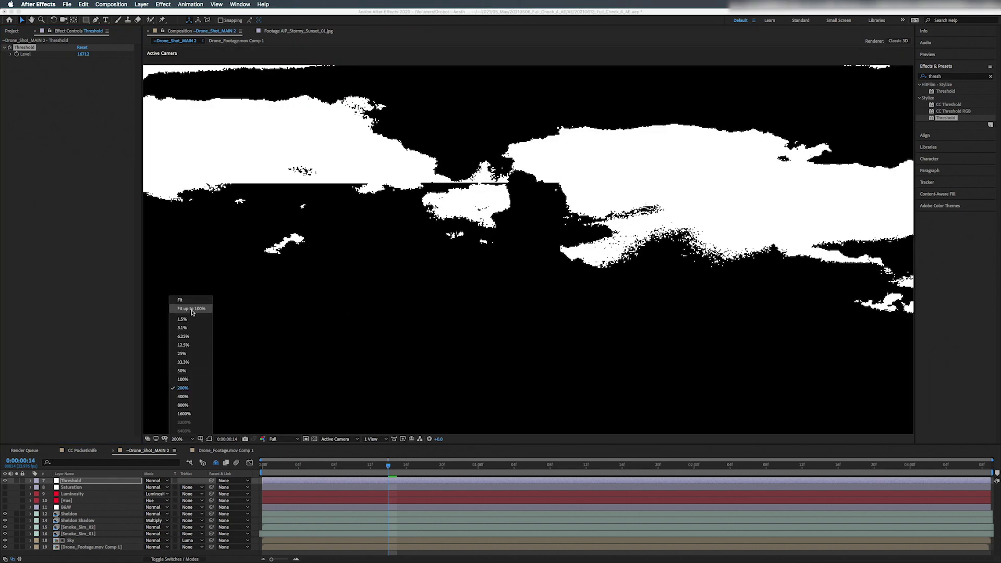
left_click(192, 313)
left_click(5, 481)
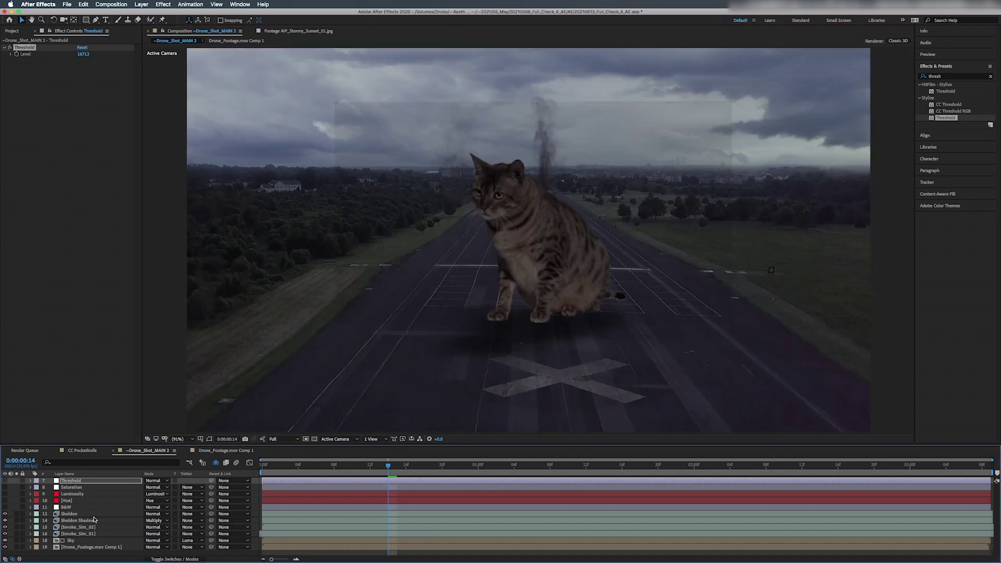
Step: Lower the black point of the Sheldon layer's Alpha curve to the graph's corner
left_click(71, 514)
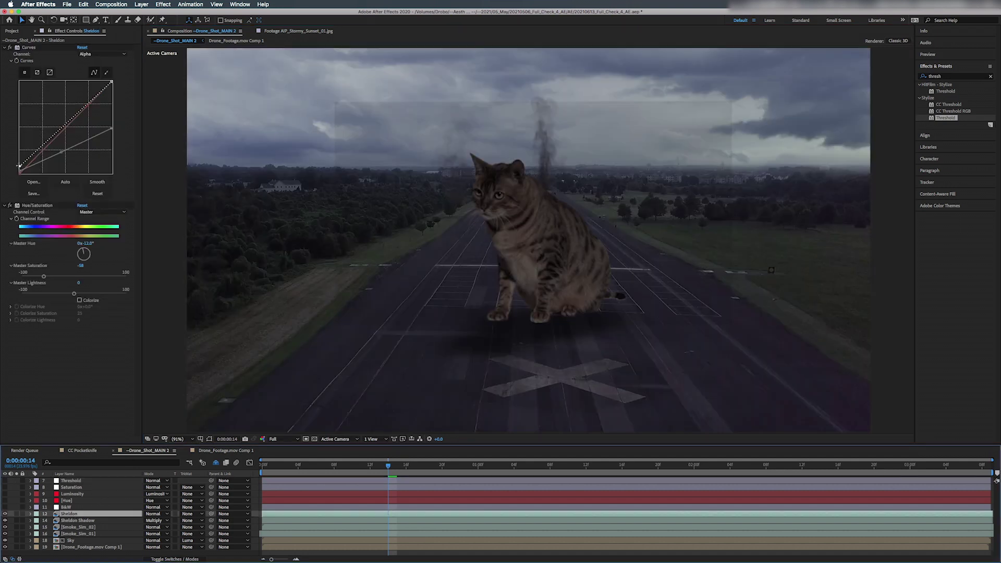
left_click_drag(19, 166, 16, 176)
left_click_drag(2, 223, 1, 200)
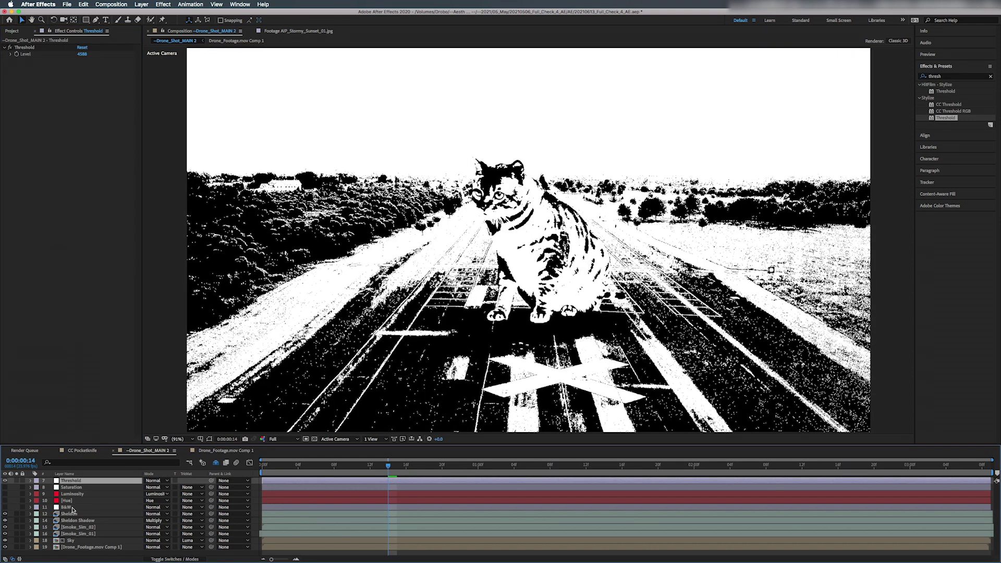
Step: Make the five check layers from Threshold to B&W visible and pre-compose them as CC Pocketknife
left_click(72, 509)
left_click(71, 482)
left_click(71, 507, "shift")
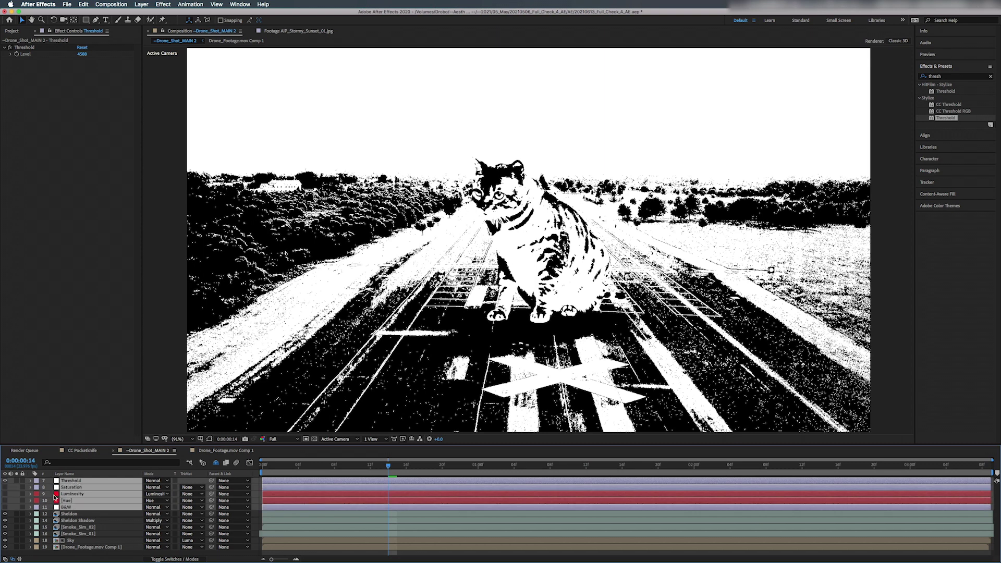
left_click_drag(6, 487, 7, 509)
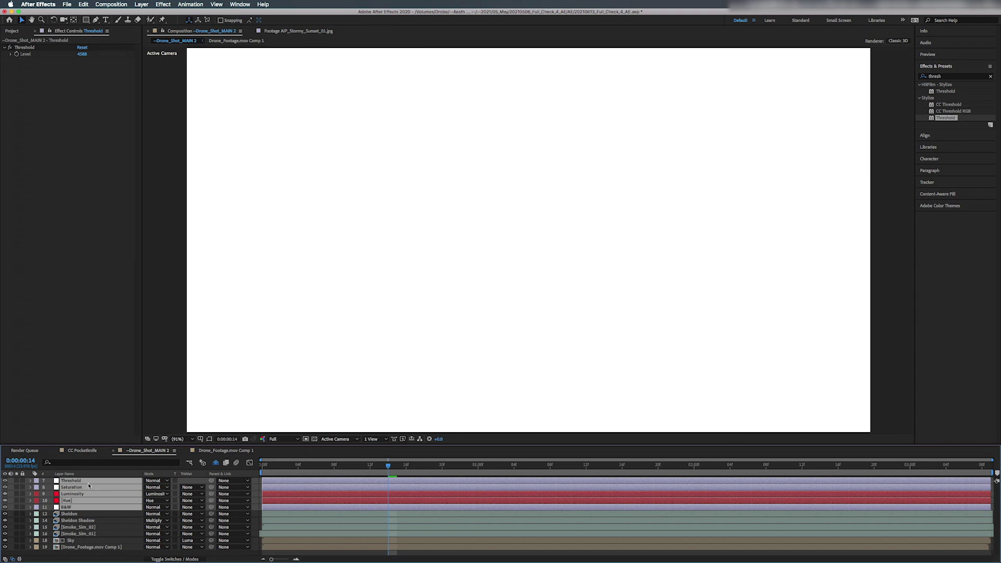
key("super+shift+c")
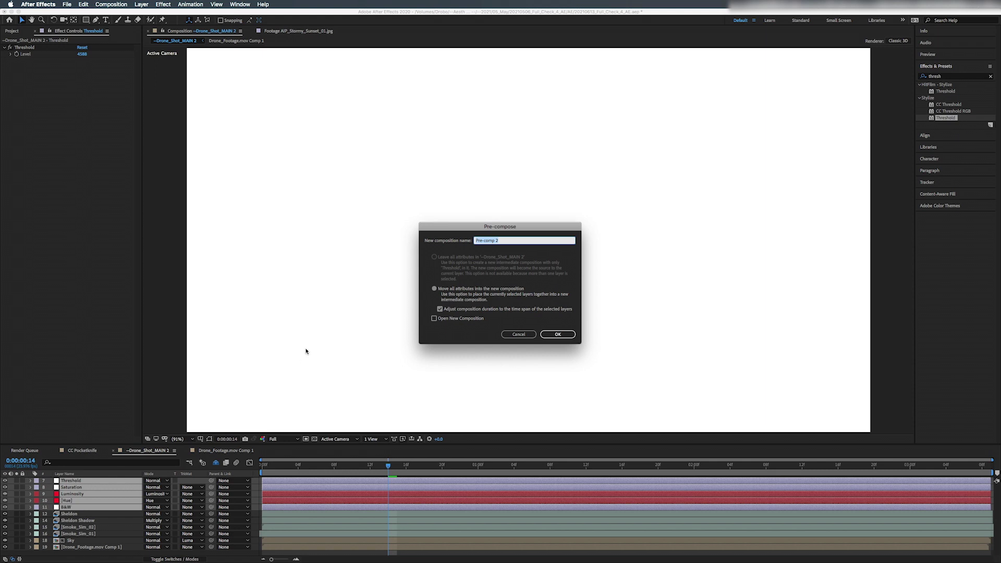
type("CC Pocketknife")
key("Return")
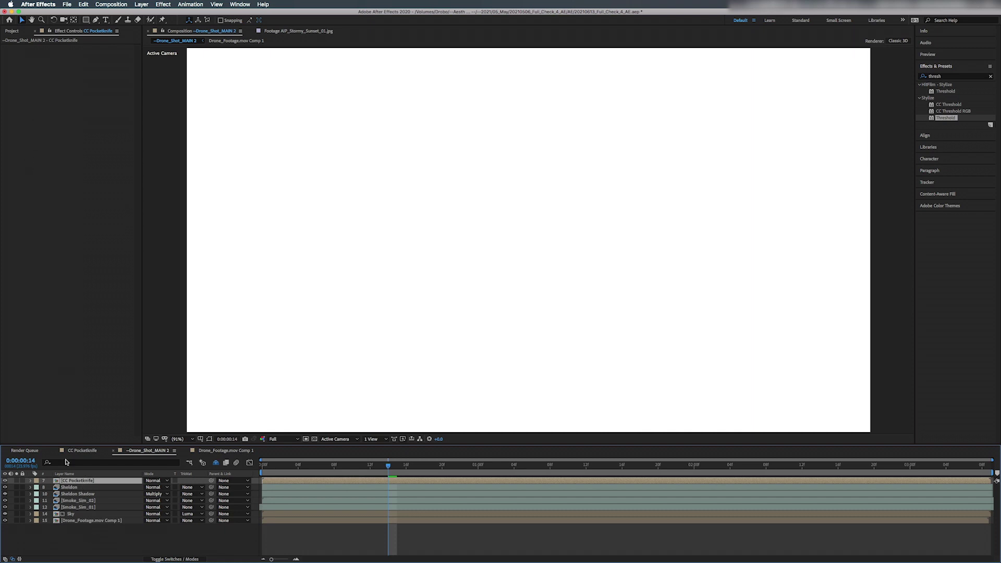
Step: Add an adjustment layer above the CC Pocketknife pre-comp and name it Pocketknife CTRLs
right_click(95, 537)
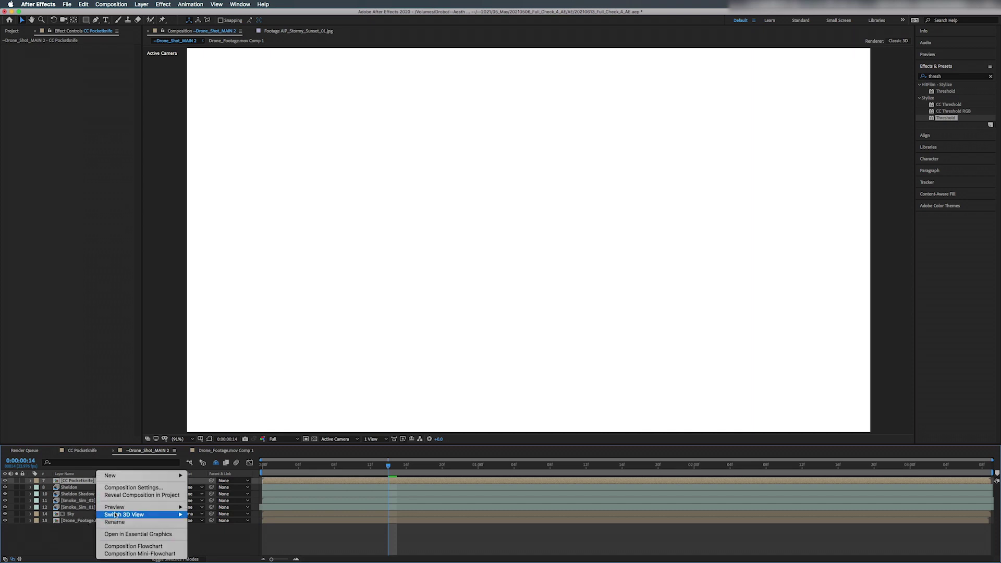
mouse_move(121, 477)
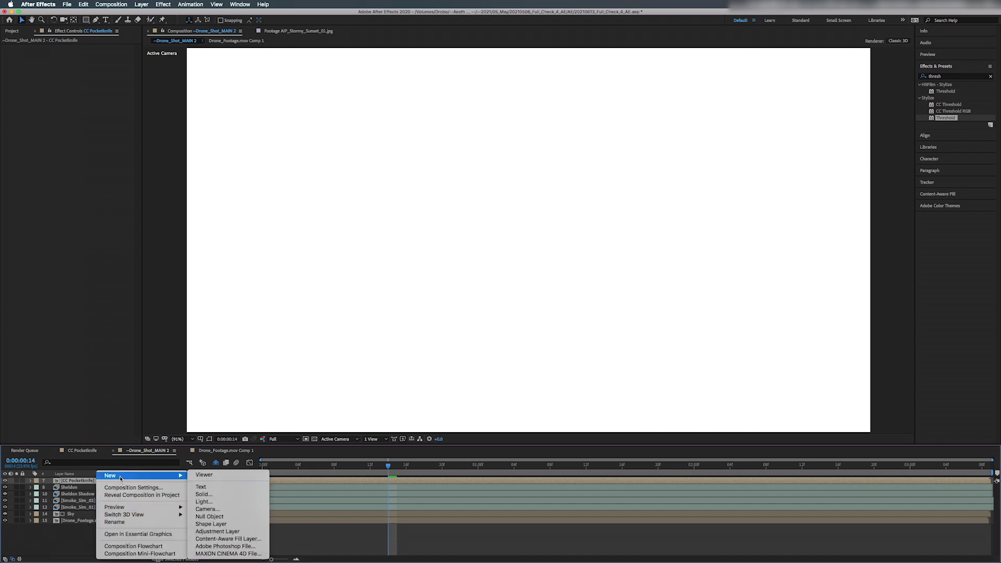
left_click(259, 532)
key("Return")
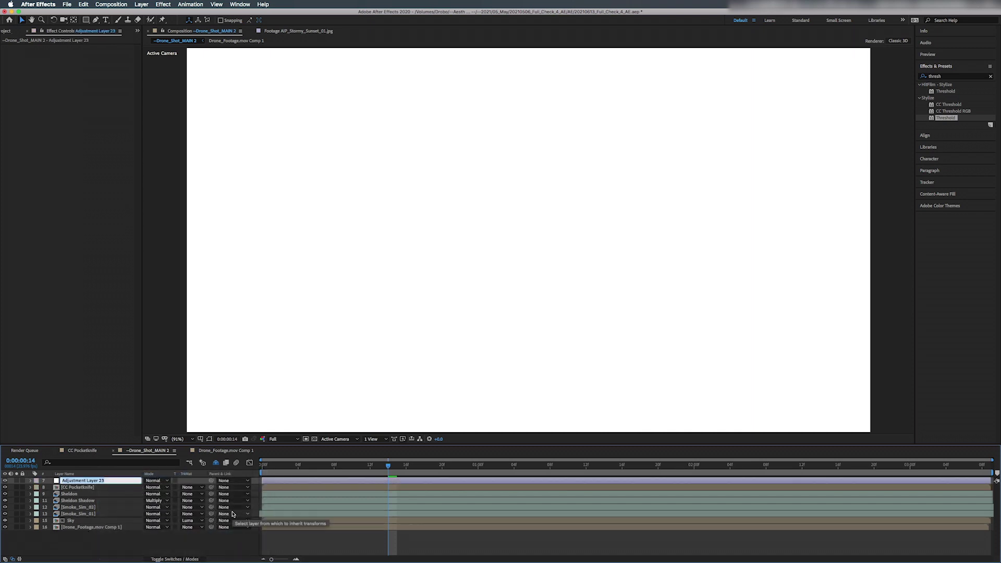
type("Pocketknife CTRLs")
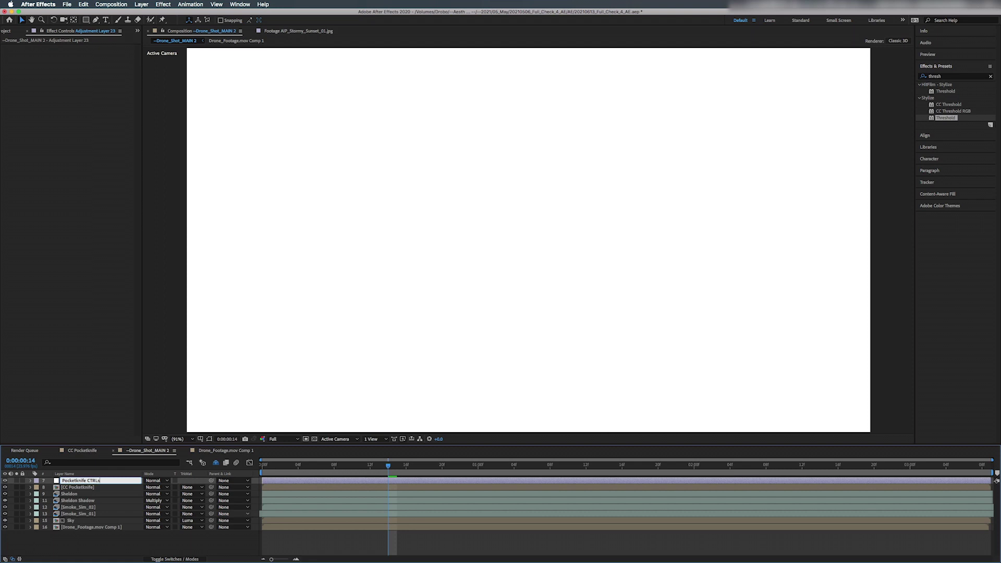
key("Return")
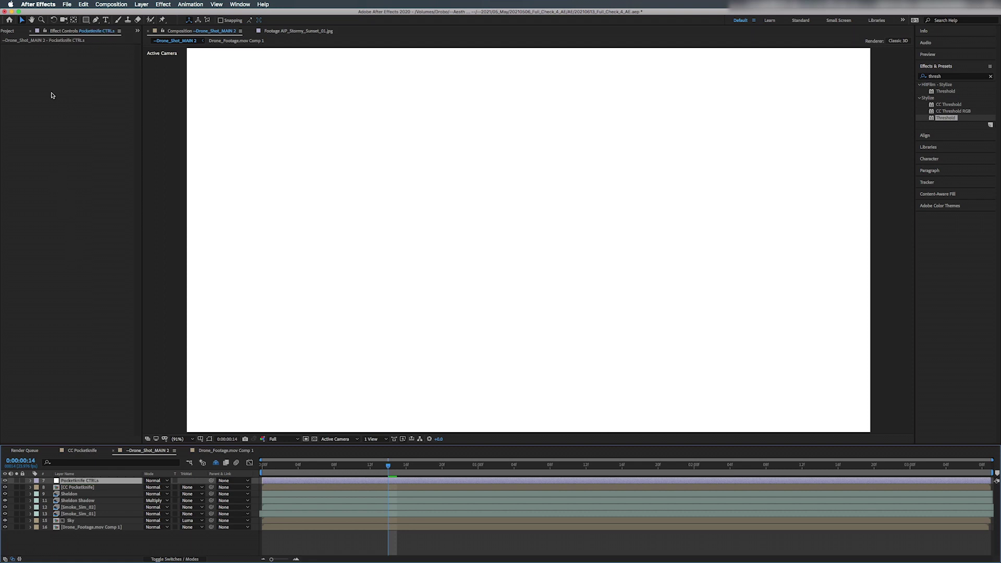
Step: Apply a Checkbox Control effect to the Pocketknife CTRLs layer and duplicate it until there are four checkboxes
key("ctrl+space")
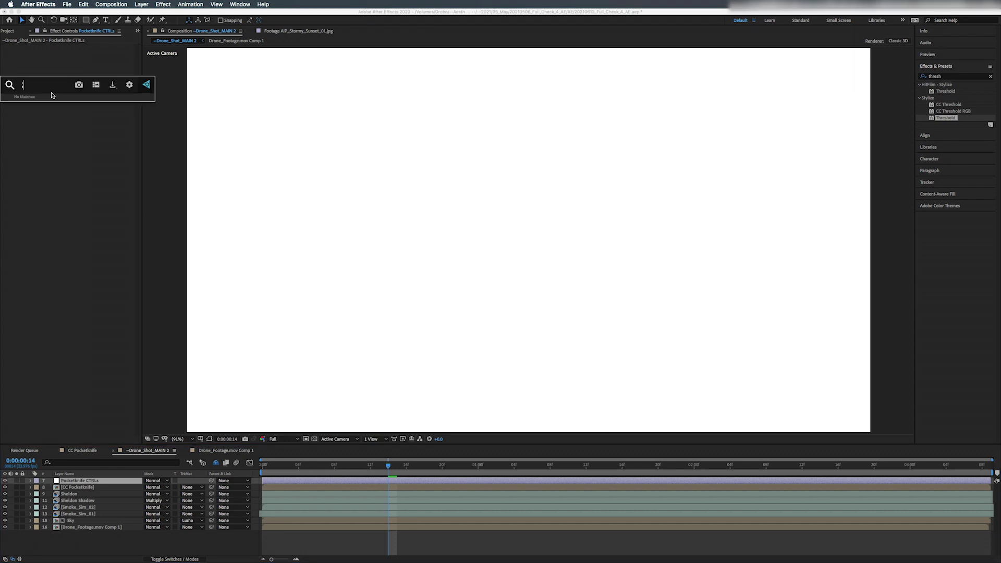
type("check")
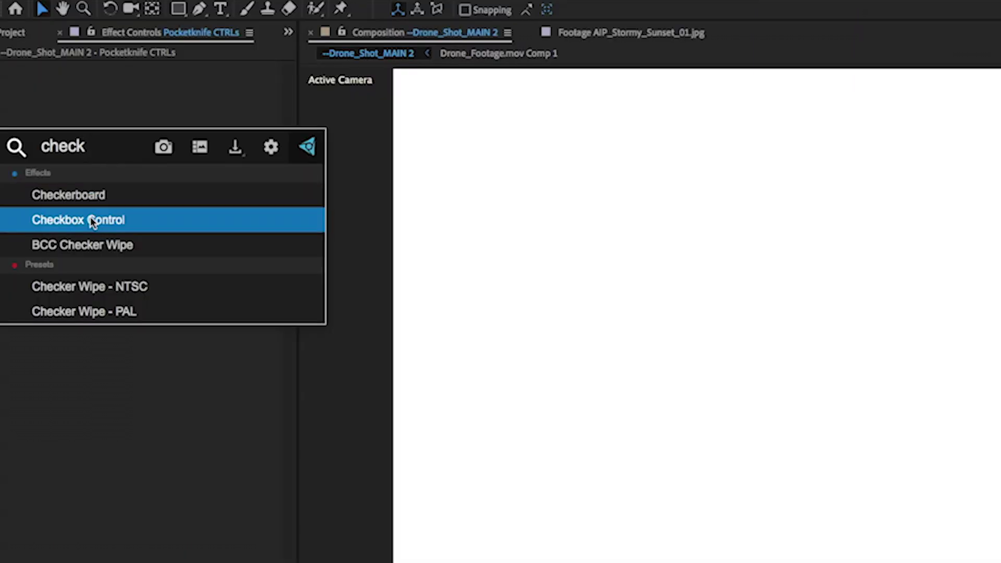
left_click(85, 223)
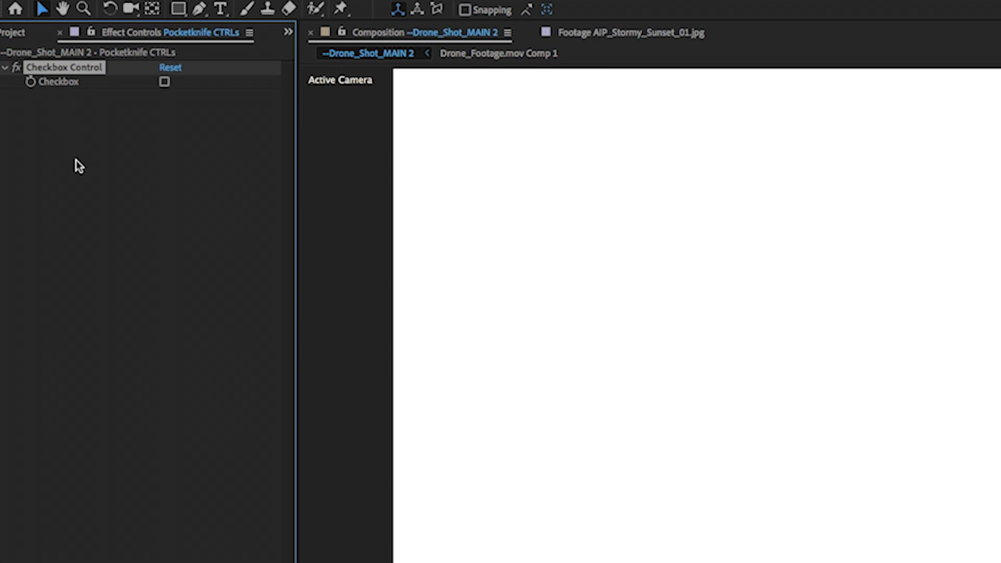
key("ctrl+d")
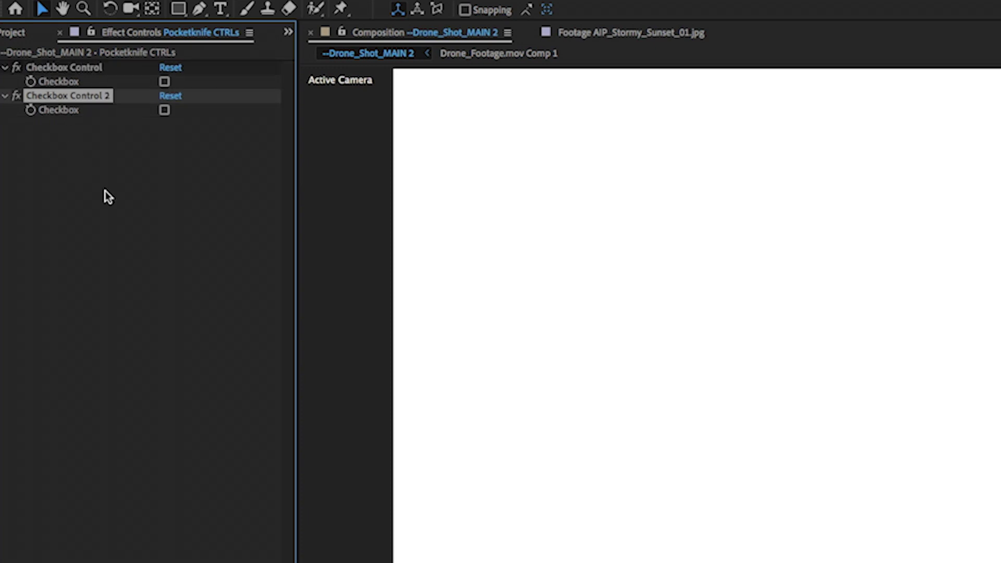
key("ctrl+d")
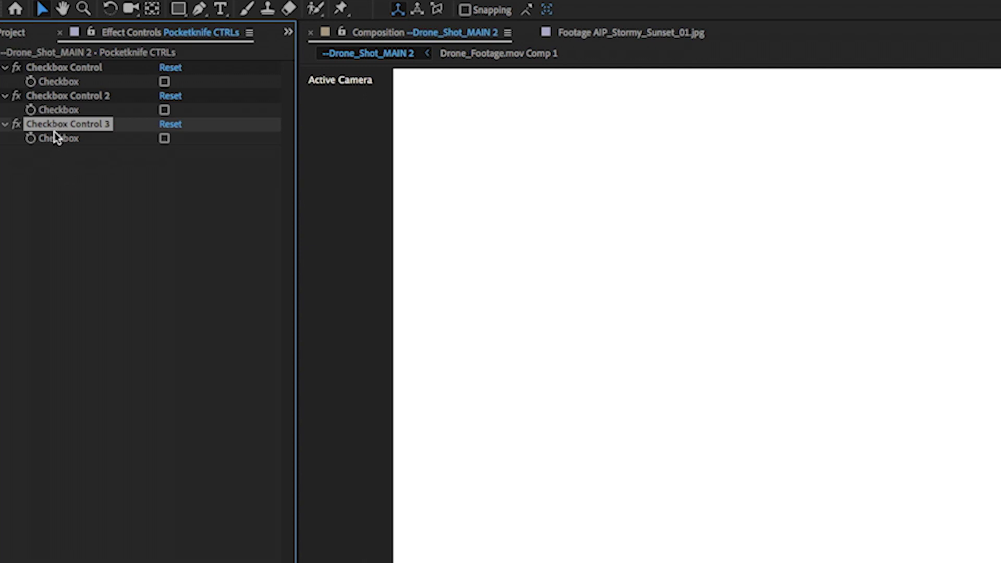
key("ctrl+d")
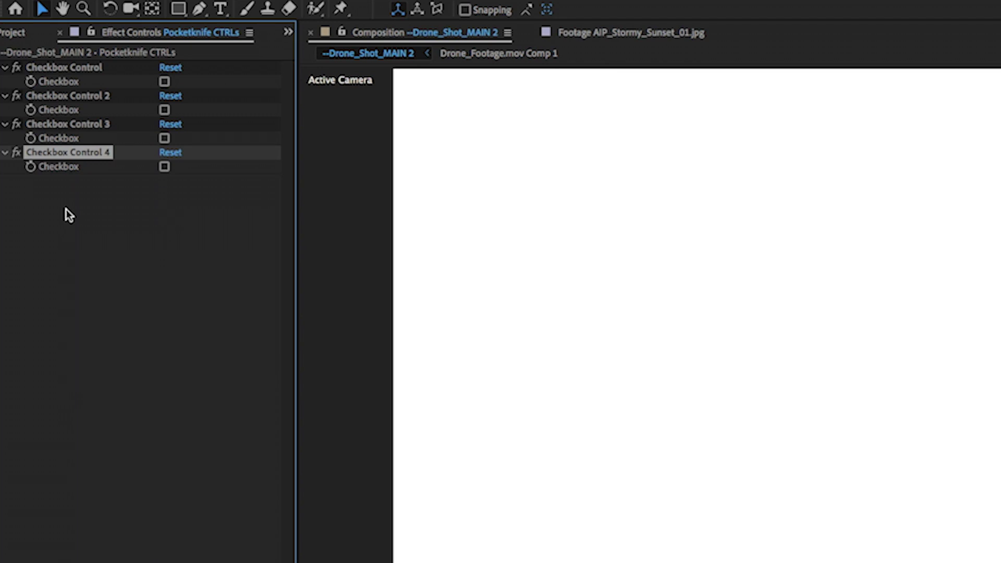
Step: Rename the first two checkbox controls as B&W and Hue
left_click(66, 71)
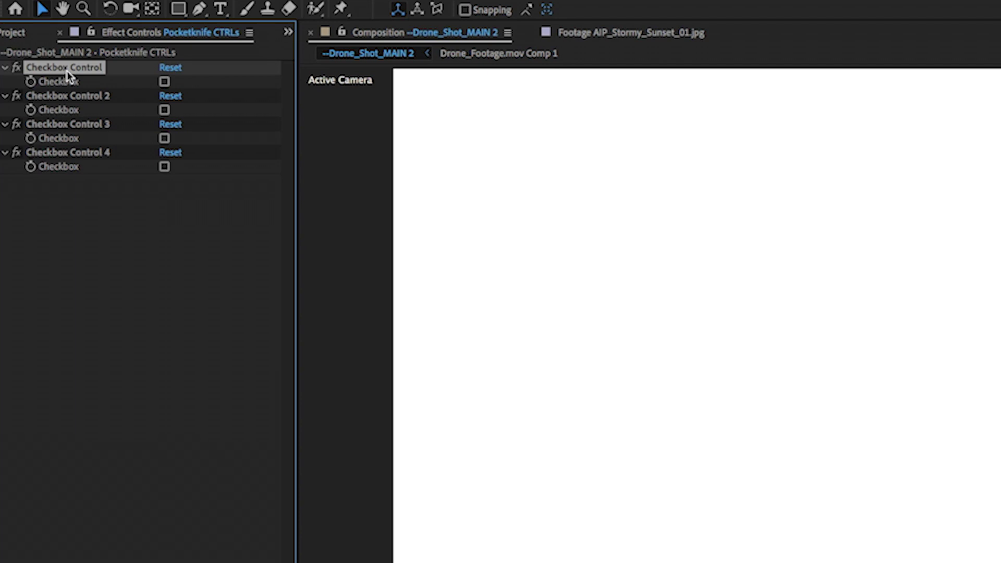
key("Return")
type("B&W")
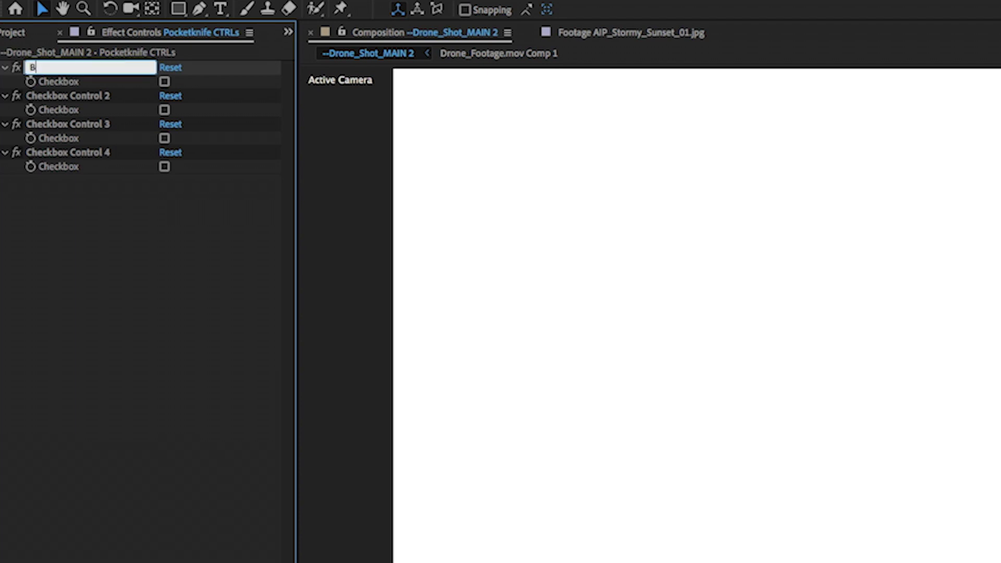
key("Return")
left_click(71, 99)
key("Return")
type("Hue")
key("Return")
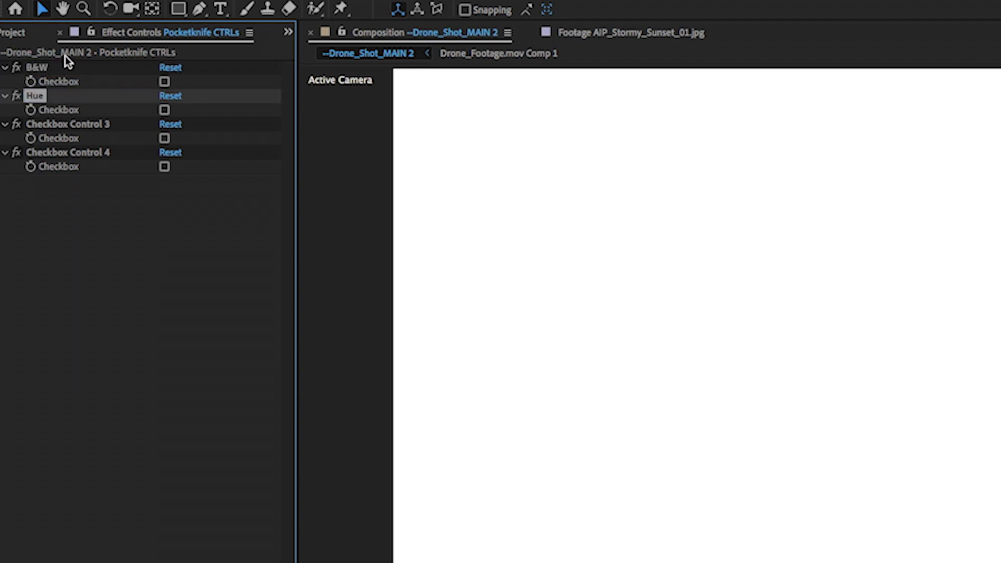
Step: Rename the third and fourth checkbox controls as Lum/ Sat and Threshold
left_click(59, 127)
key("Return")
type("LUm/")
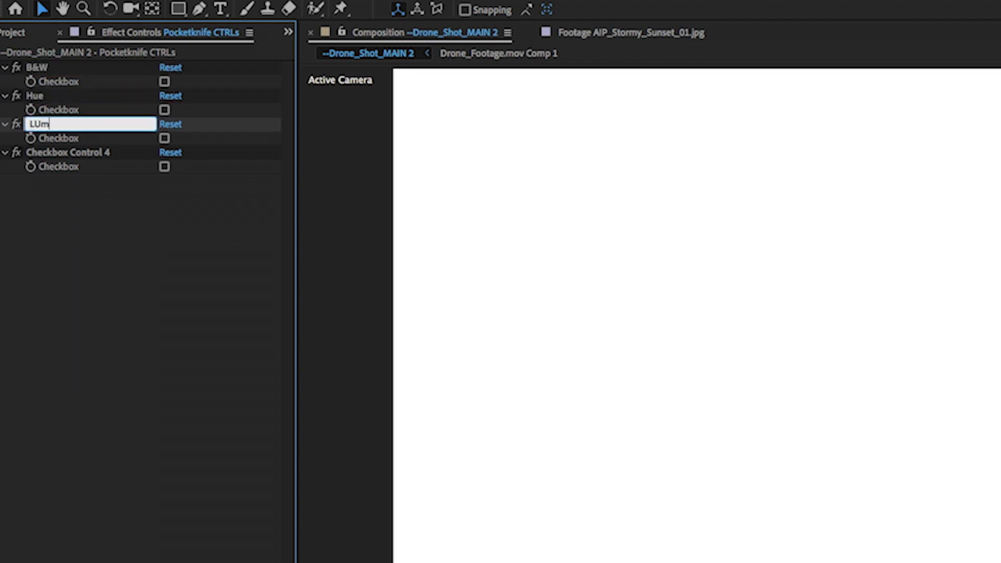
key("BackSpace")
key("BackSpace")
key("BackSpace")
key("BackSpace")
type("Lum/ Sat")
key("Return")
left_click(65, 151)
key("Return")
type("Threshold")
key("Return")
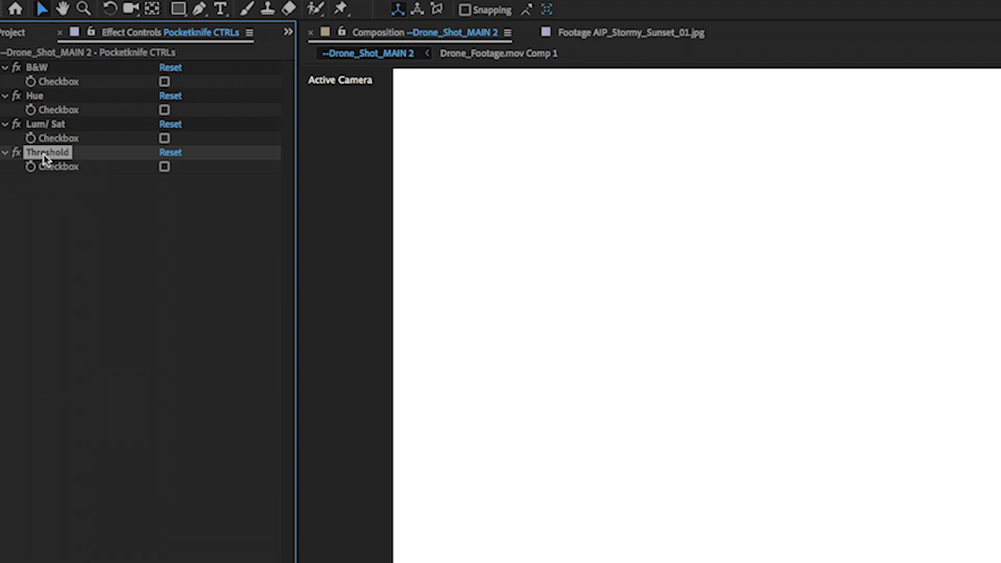
Step: Add a Slider Control named Thresh Value to Pocketknife CTRLs and lock the Effect Controls to that layer
key("ctrl+space")
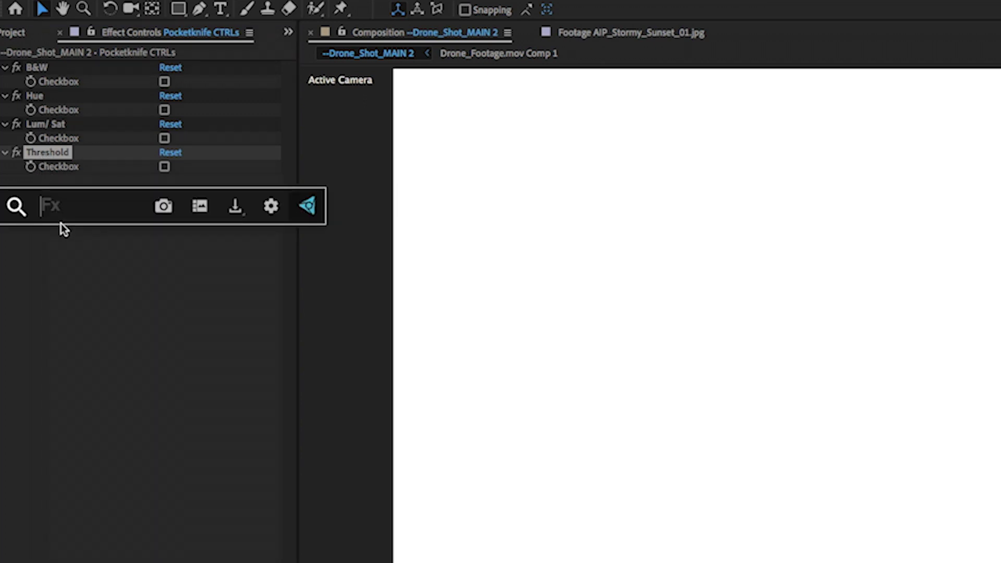
type("slider")
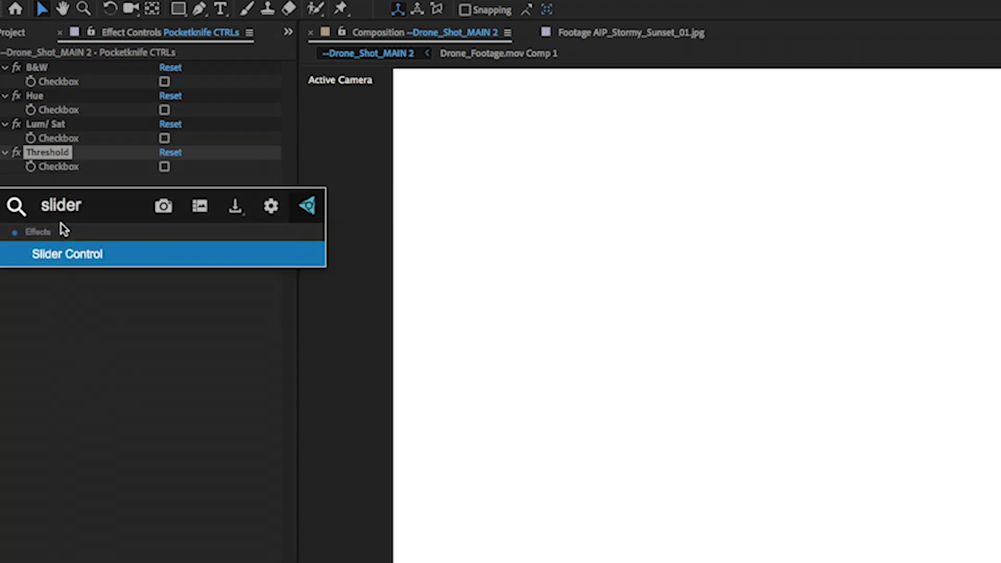
key("Return")
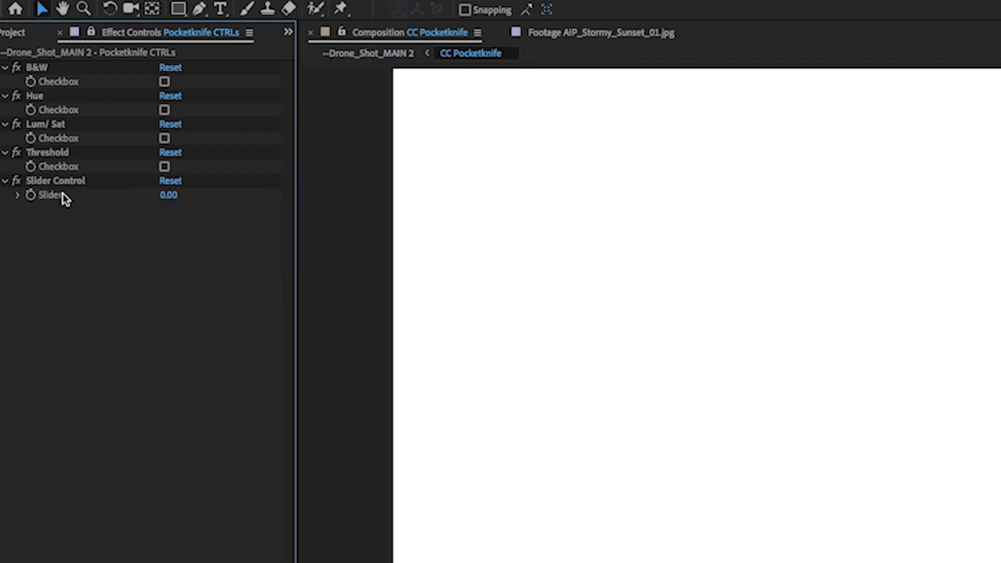
left_click(59, 180)
key("Return")
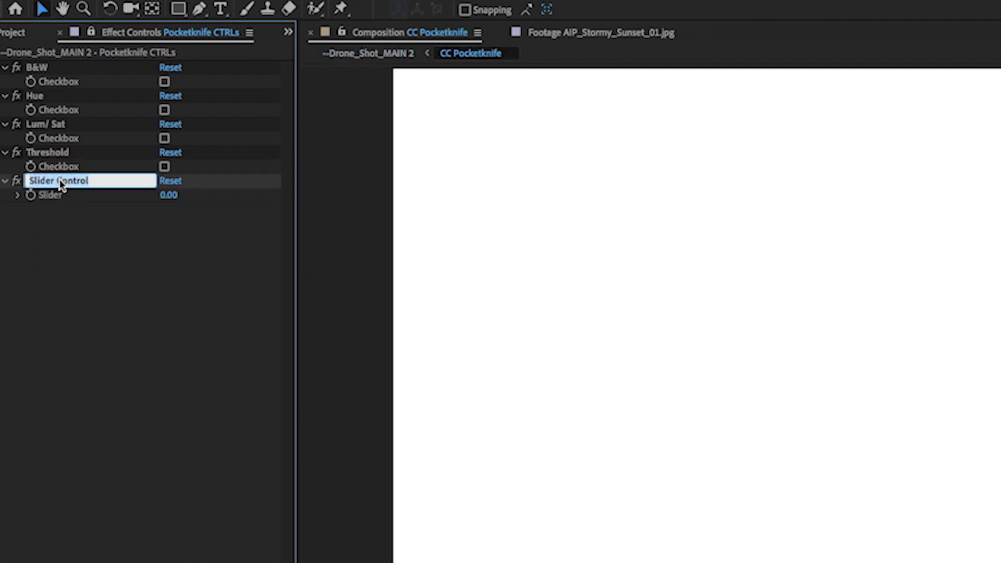
type("TH")
key("BackSpace")
type("hresh Value")
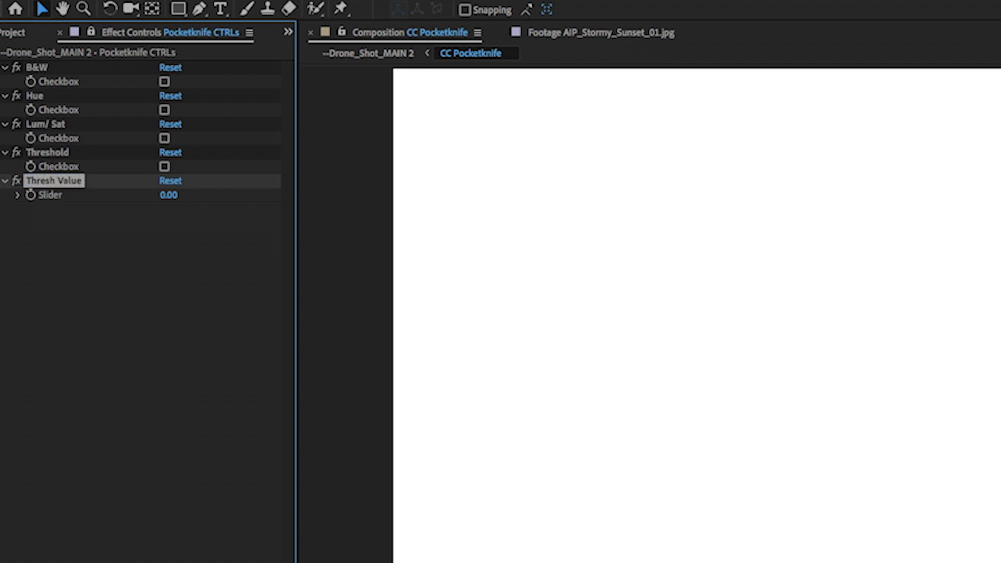
key("Return")
left_click(94, 34)
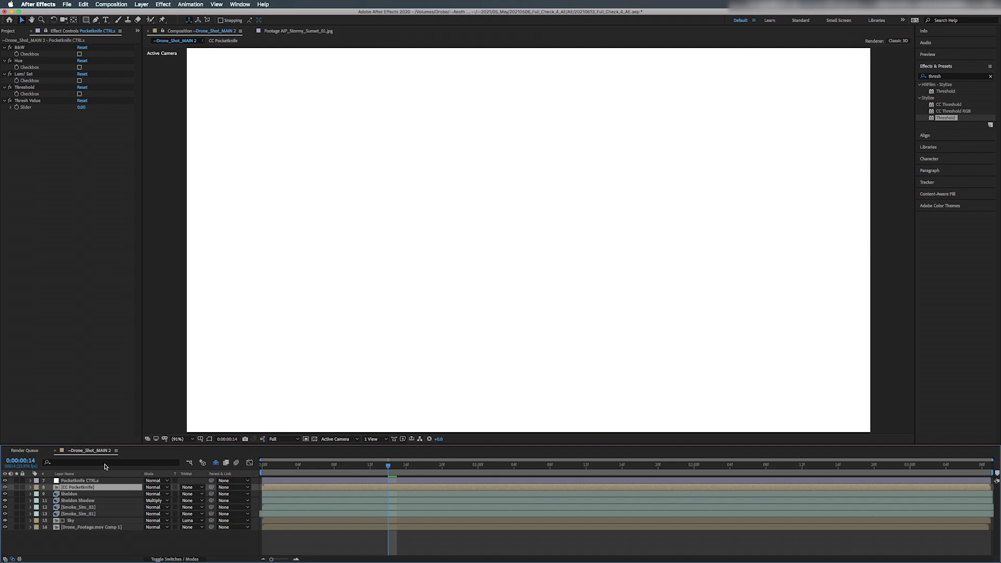
Step: Inside CC Pocketknife, give the B&W layer's Opacity an if expression returning 100 when the B&W checkbox equals 1, else 0
double_click(81, 490)
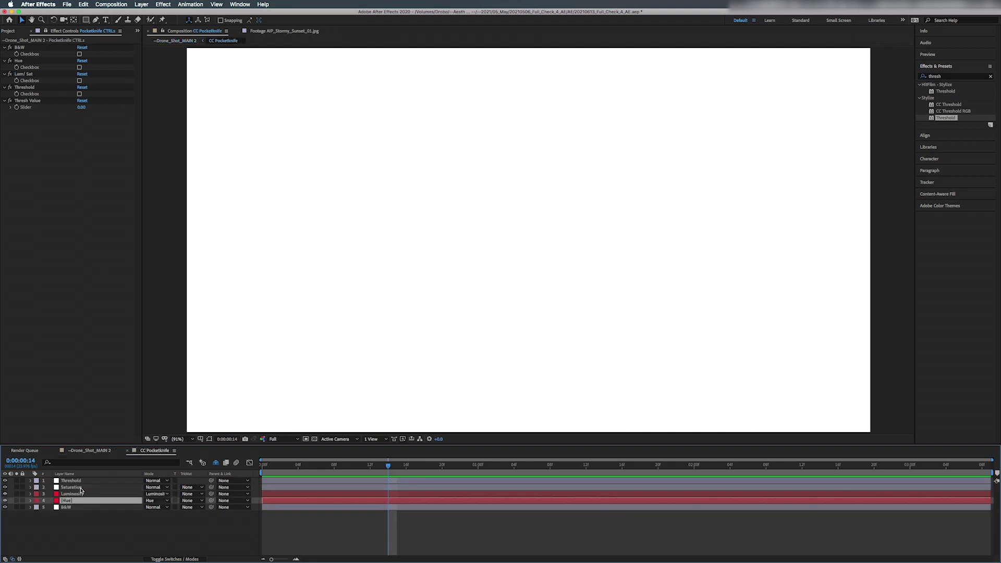
left_click(78, 508)
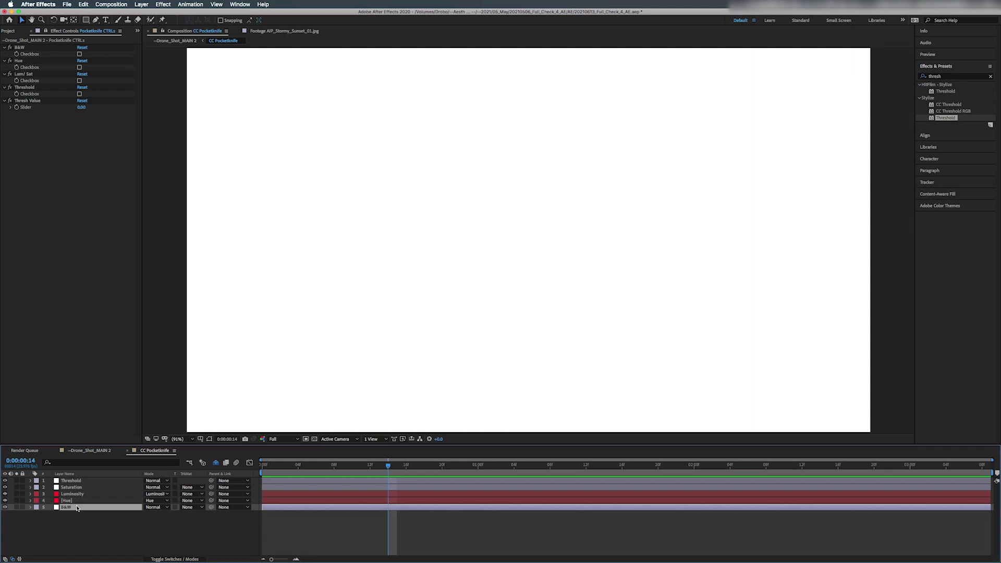
key("t")
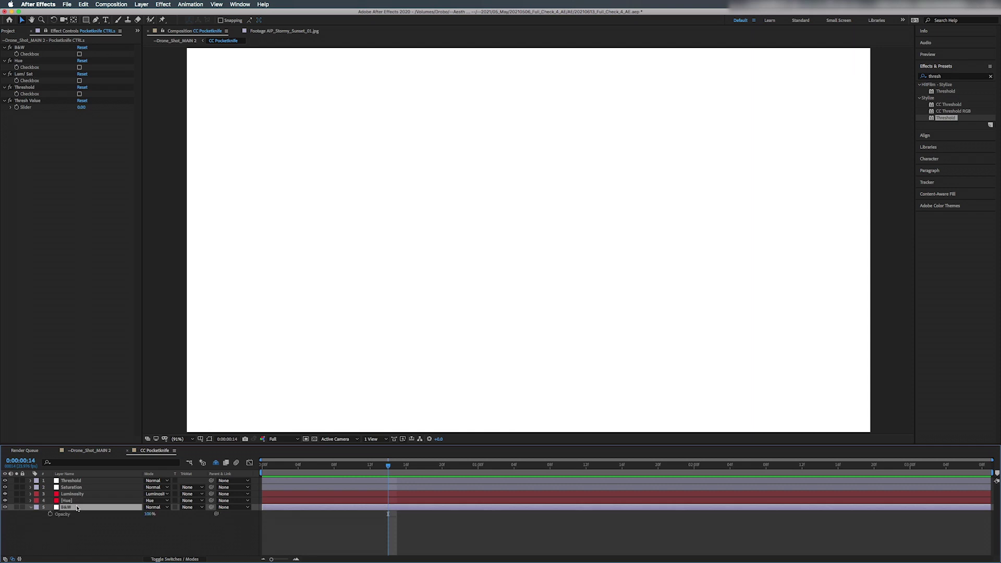
left_click(50, 516, "alt")
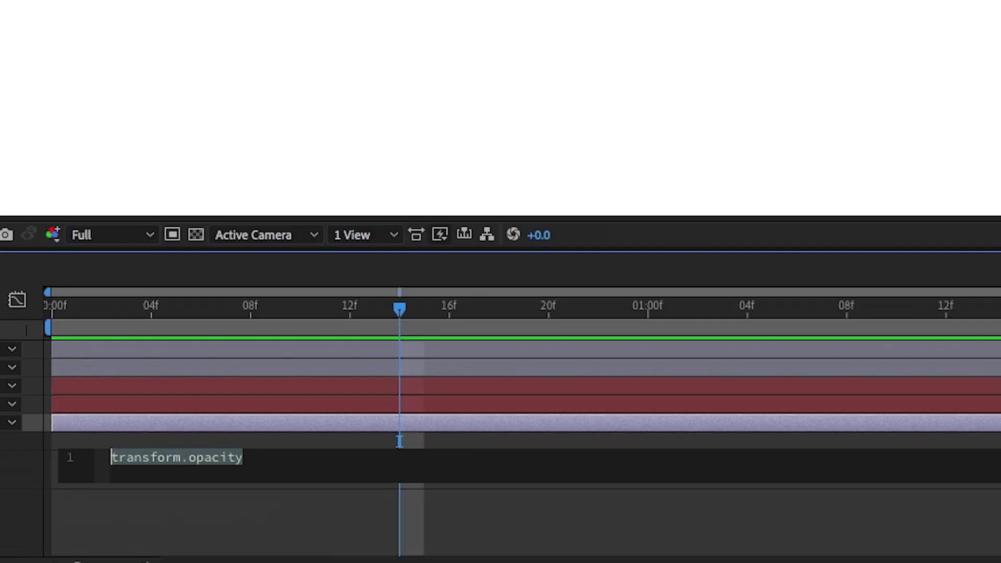
type("if")
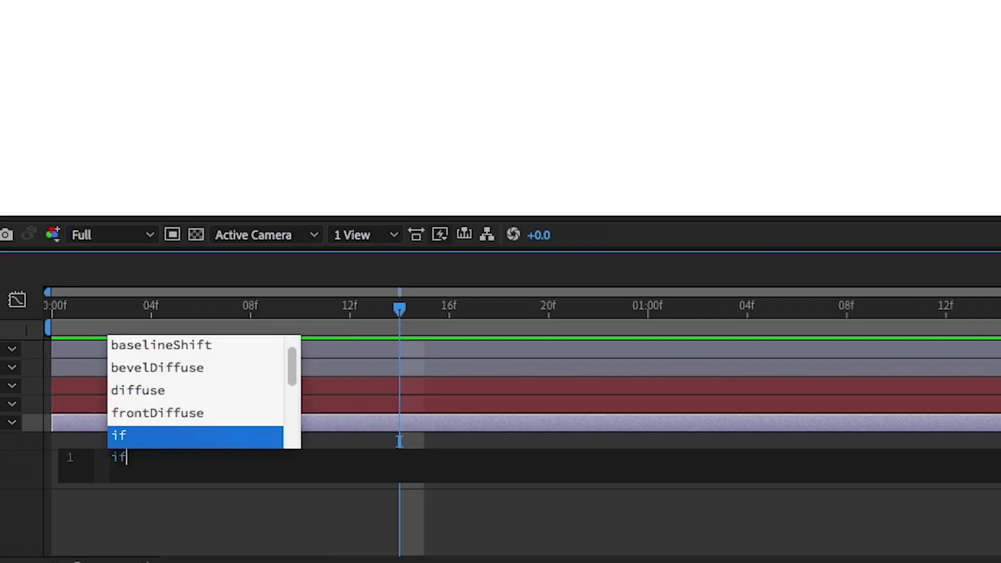
type("(")
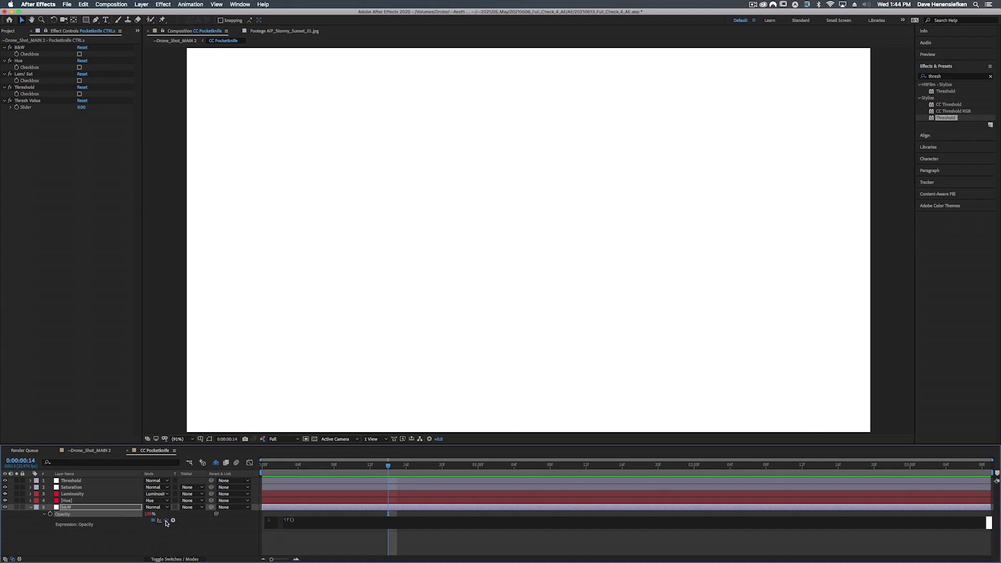
left_click_drag(166, 521, 31, 57)
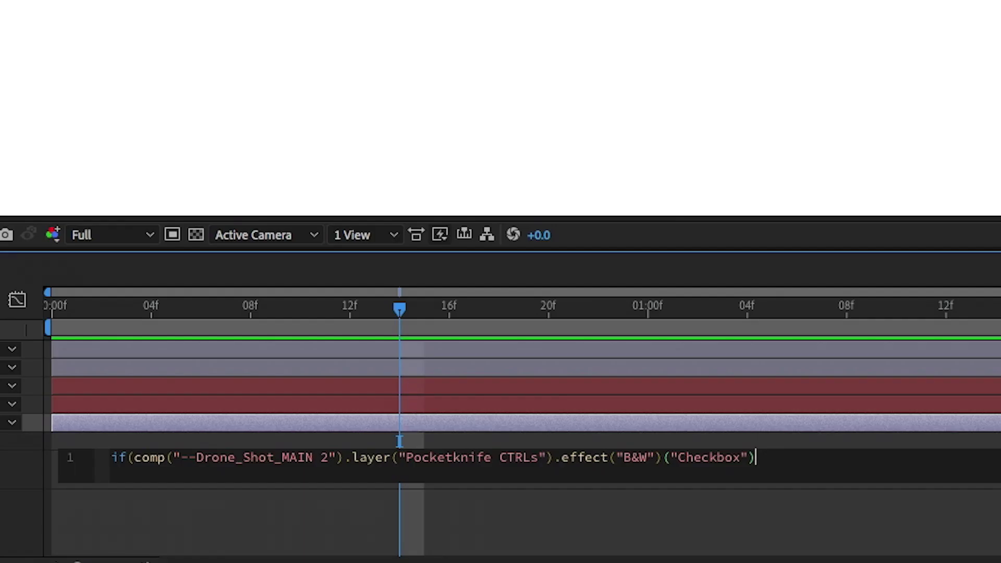
type("==1)100 else")
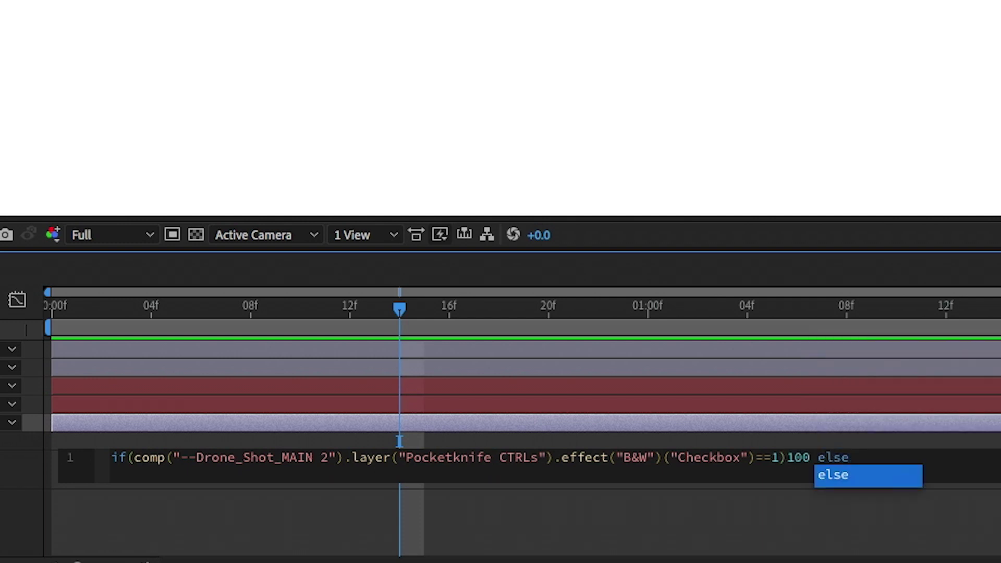
type(" 0")
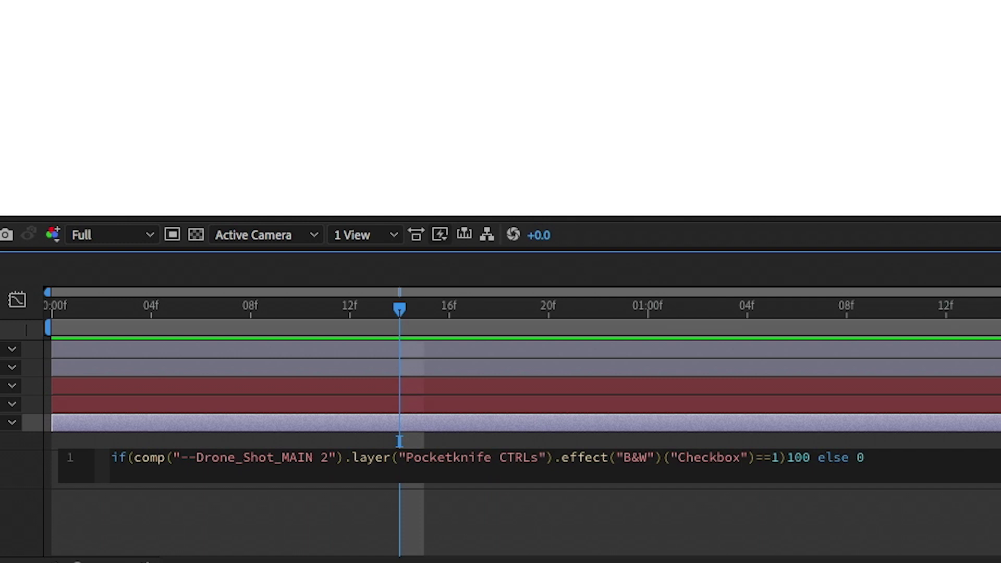
type(";")
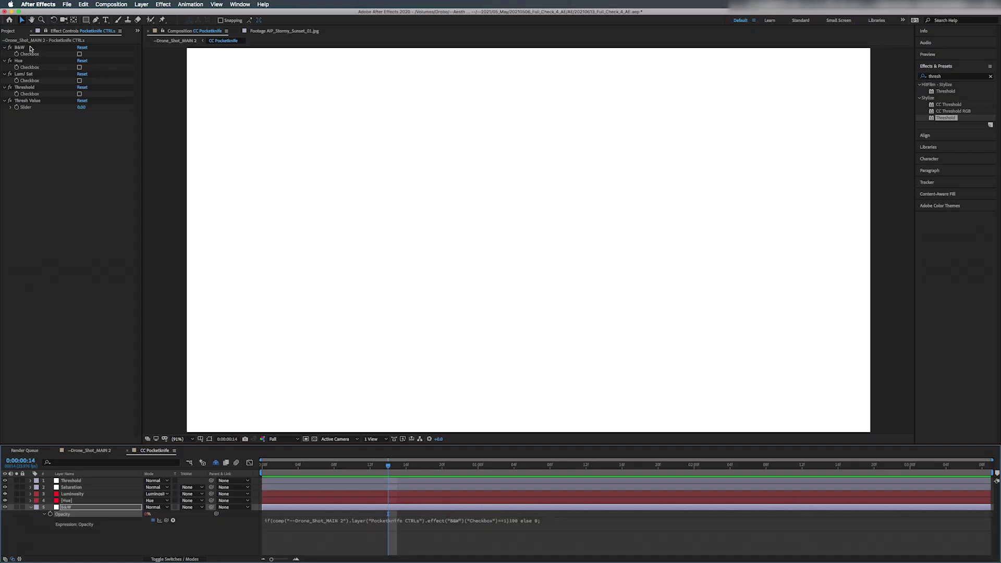
Step: Leave only the B&W layer visible in CC Pocketknife and enable the B&W checkbox
left_click(5, 506, "alt")
left_click(79, 54)
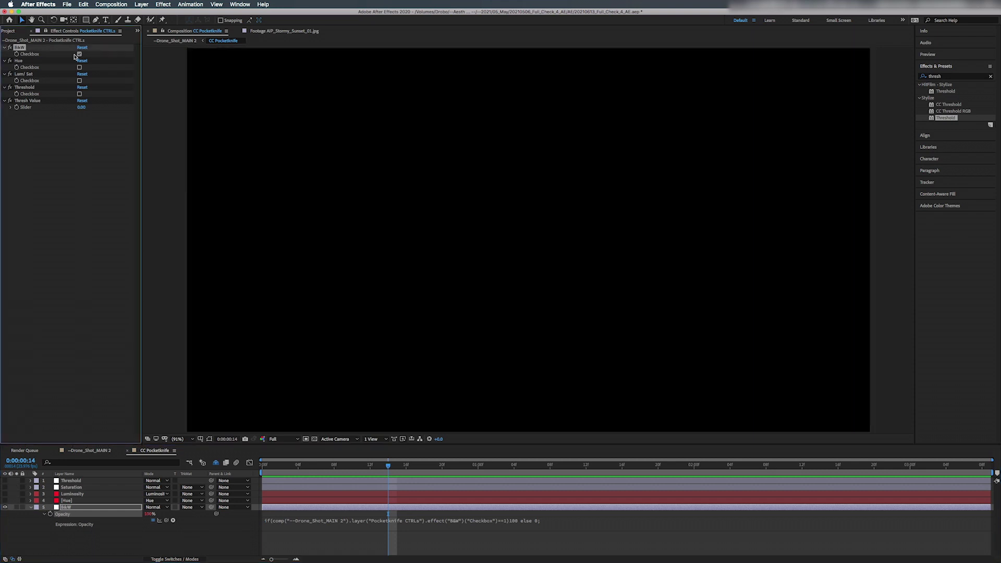
Step: In --Drone_Shot_MAIN 2, enable Collapse Transformations on the CC Pocketknife layer and compare the result with the view inside the pre-comp
left_click(90, 452)
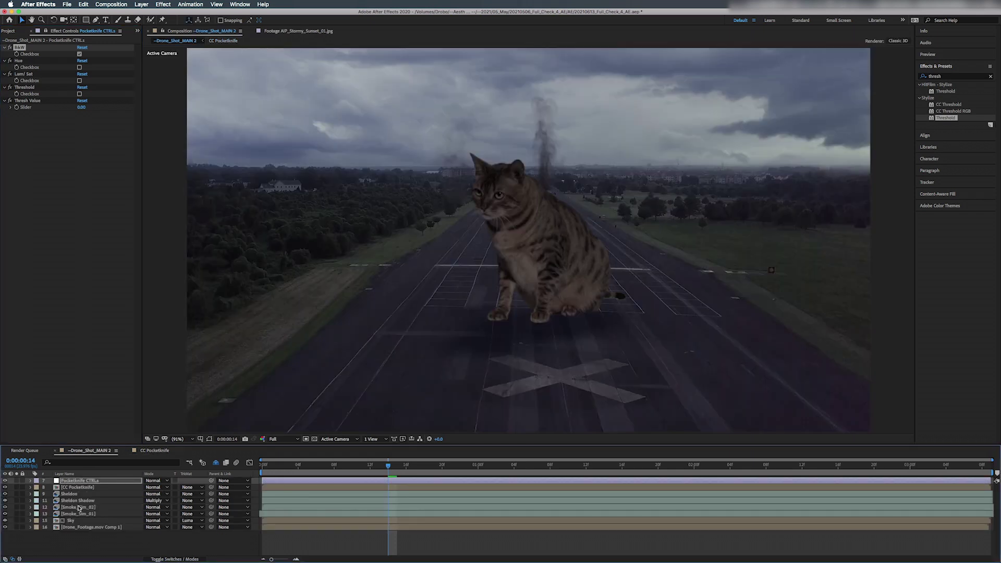
left_click(74, 487)
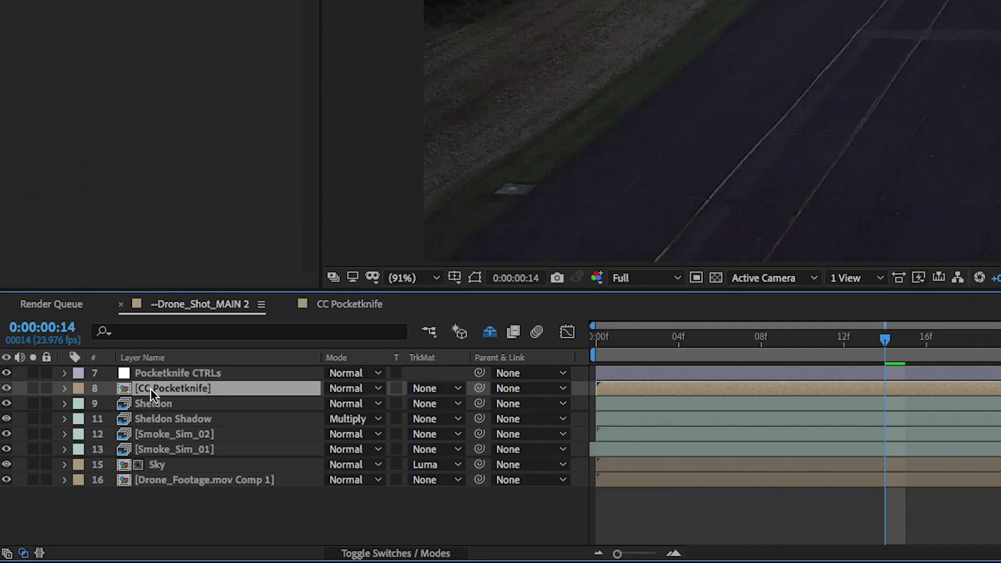
left_click(351, 551)
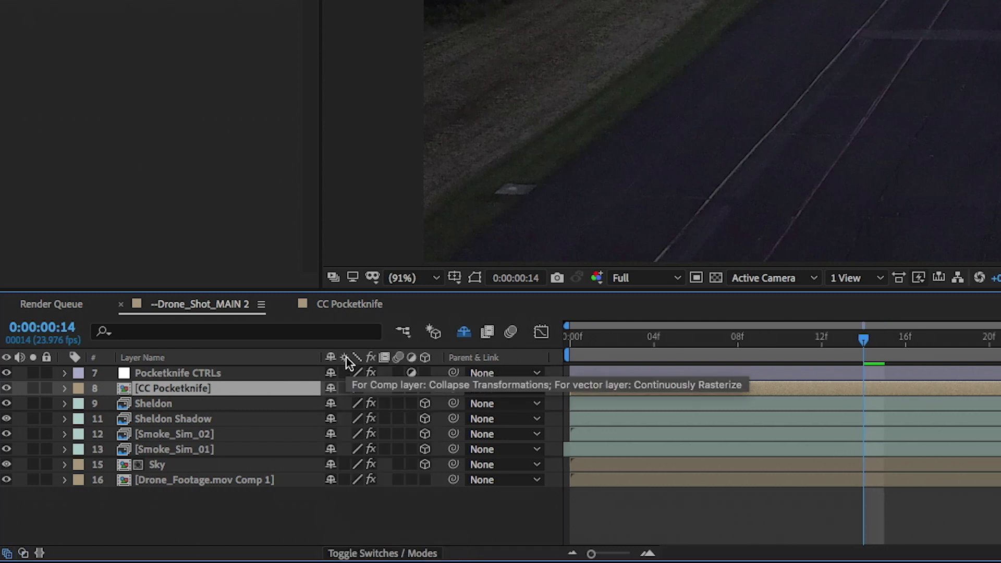
left_click(346, 388)
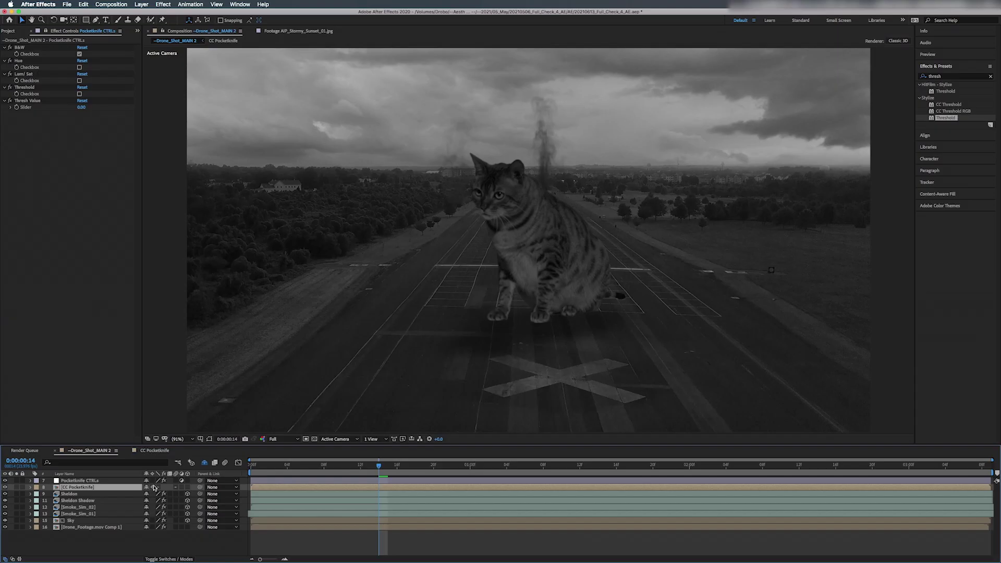
left_click(156, 451)
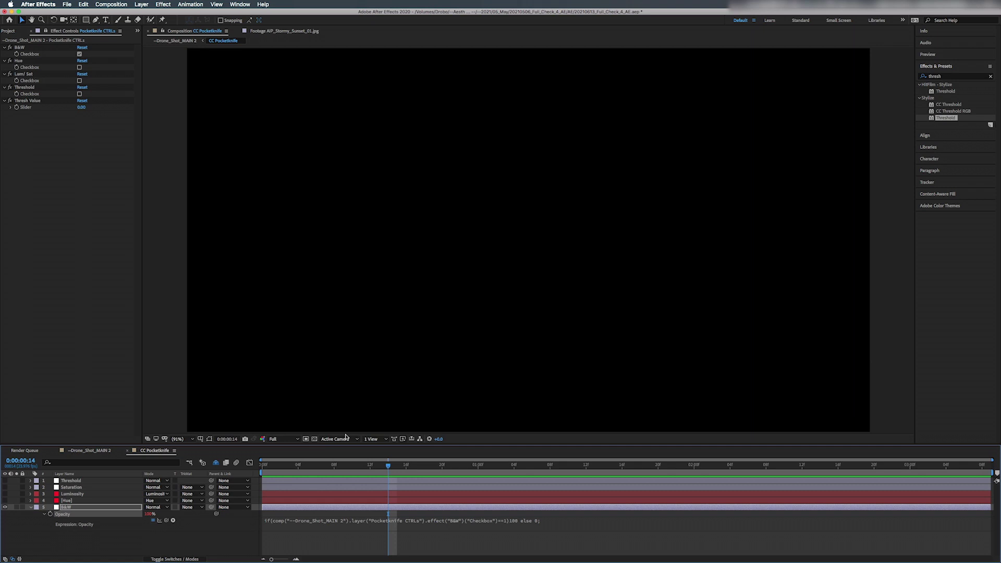
left_click(96, 452)
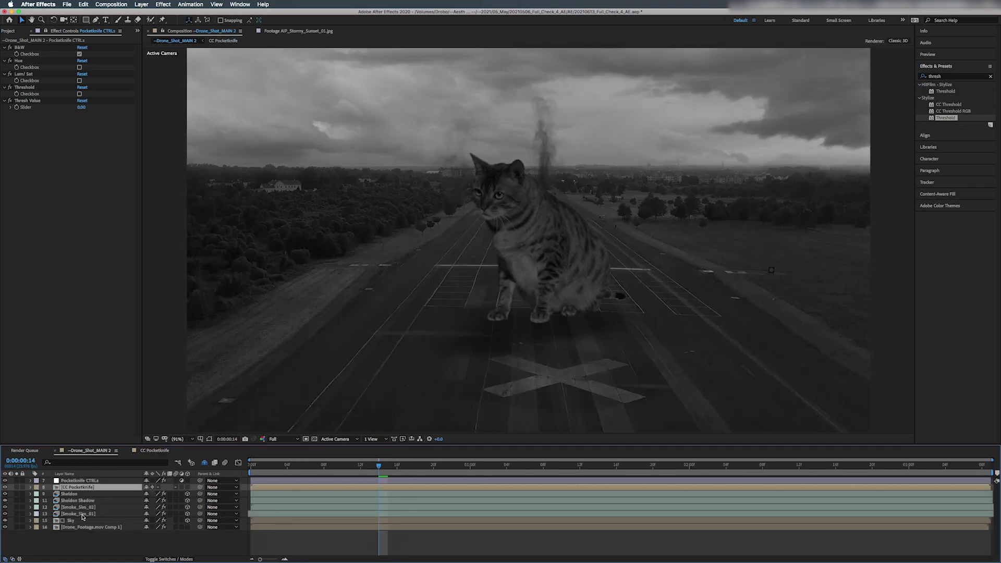
Step: Inside CC Pocketknife, collapse the B&W layer's properties, make the Hue layer visible and switch off the B&W checkbox
left_click(154, 451)
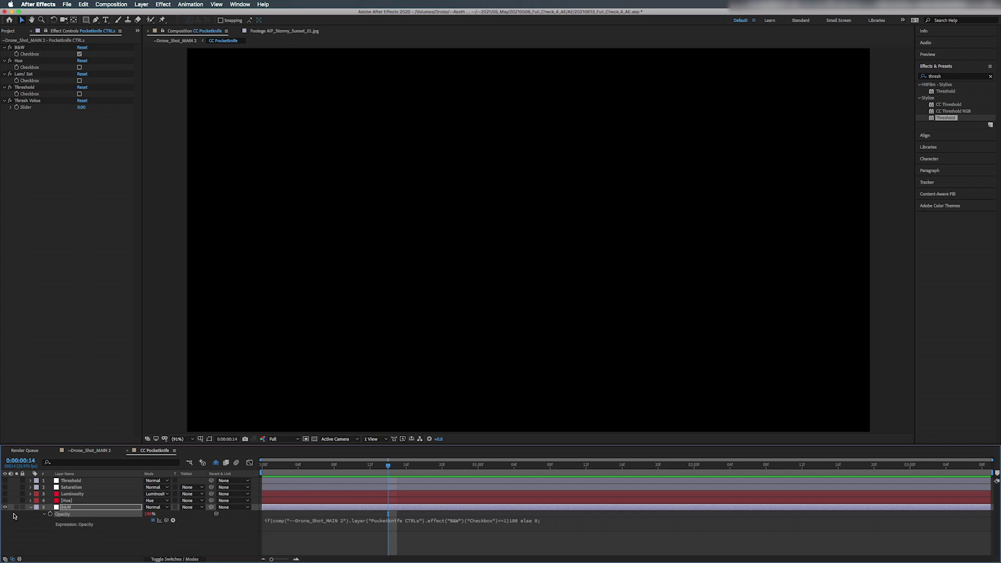
left_click(79, 501)
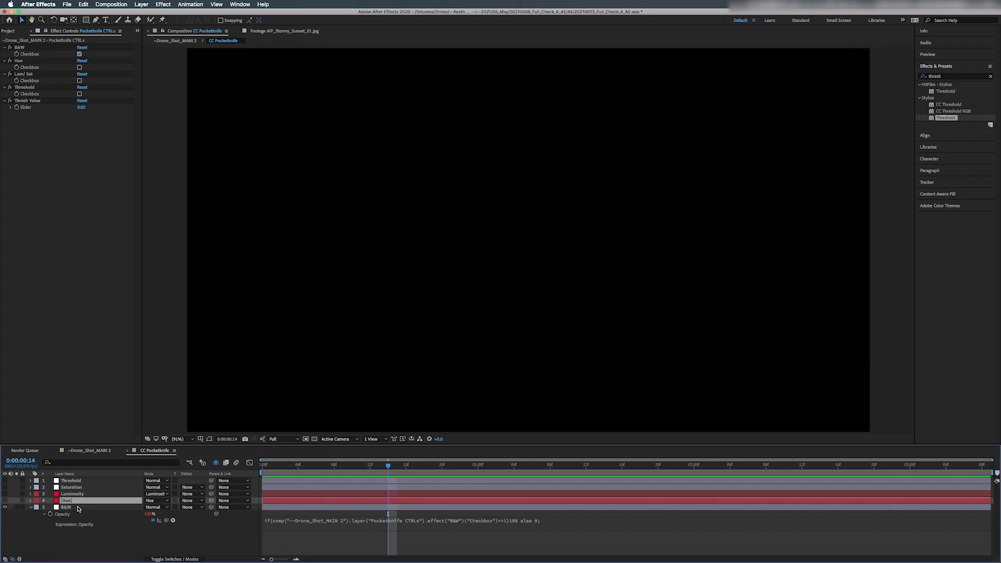
left_click(78, 508)
left_click(76, 502)
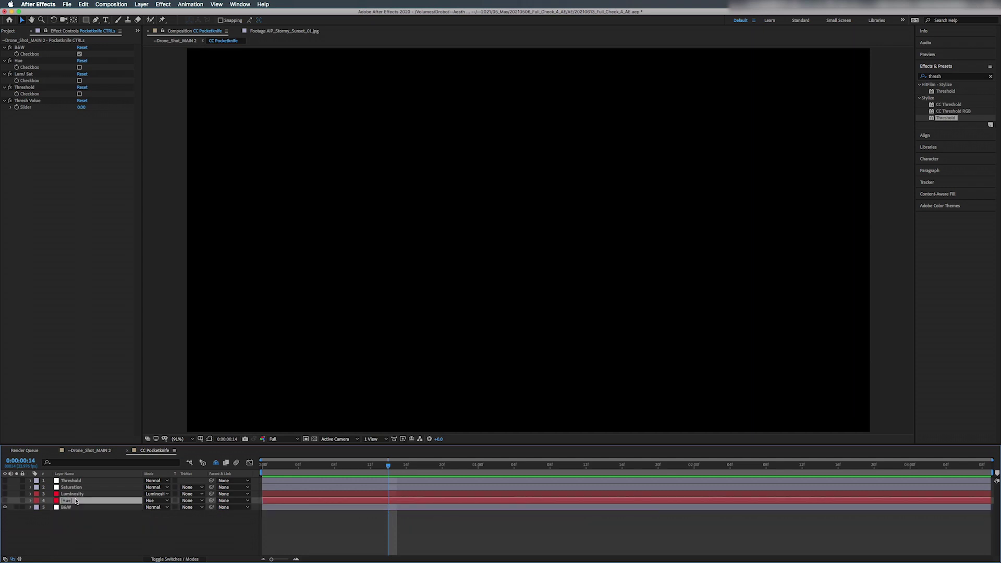
left_click(6, 500)
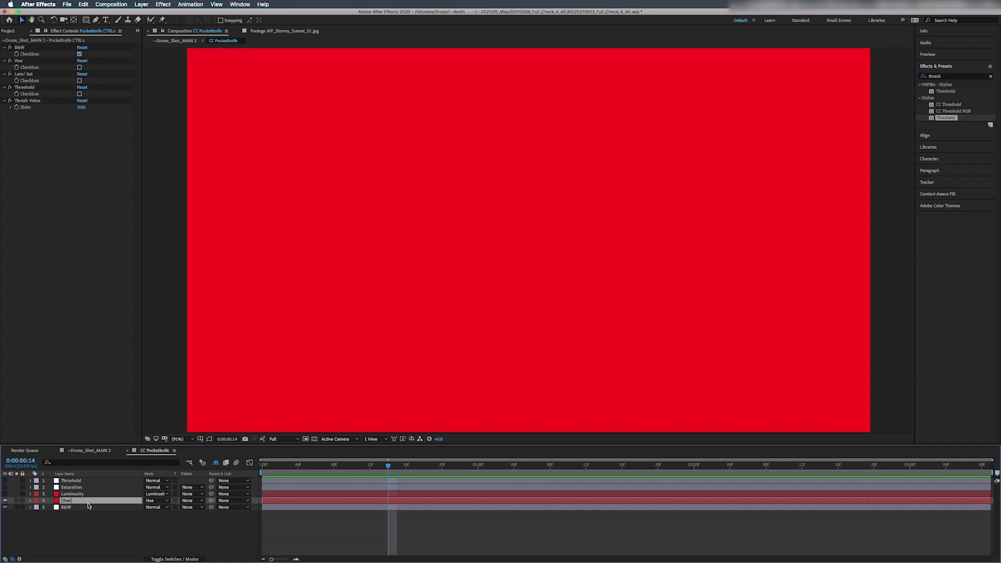
double_click(79, 54)
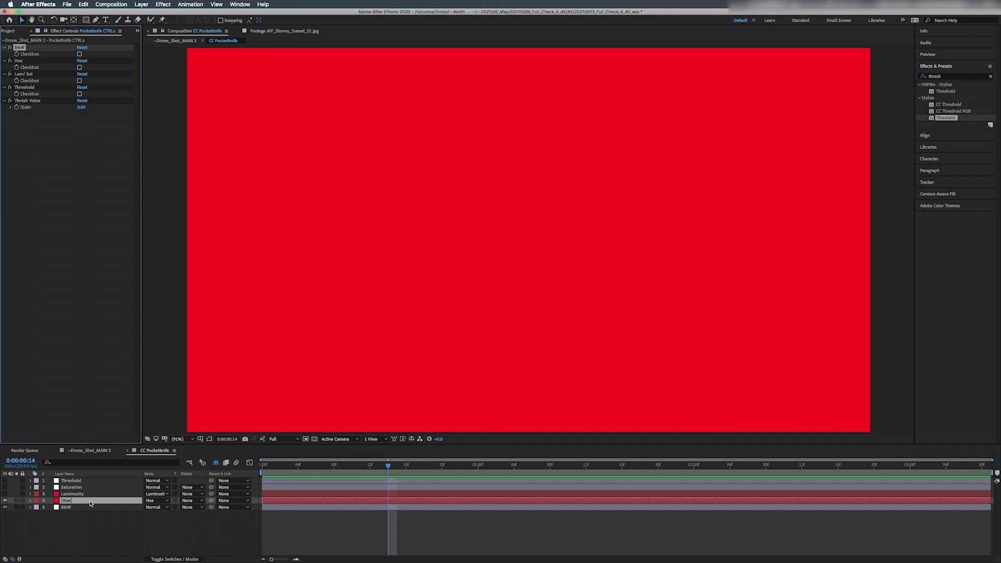
Step: Give the Hue layer's Opacity an if expression returning 100 when the Hue checkbox equals 1, else 0
key("t")
left_click(50, 507, "alt")
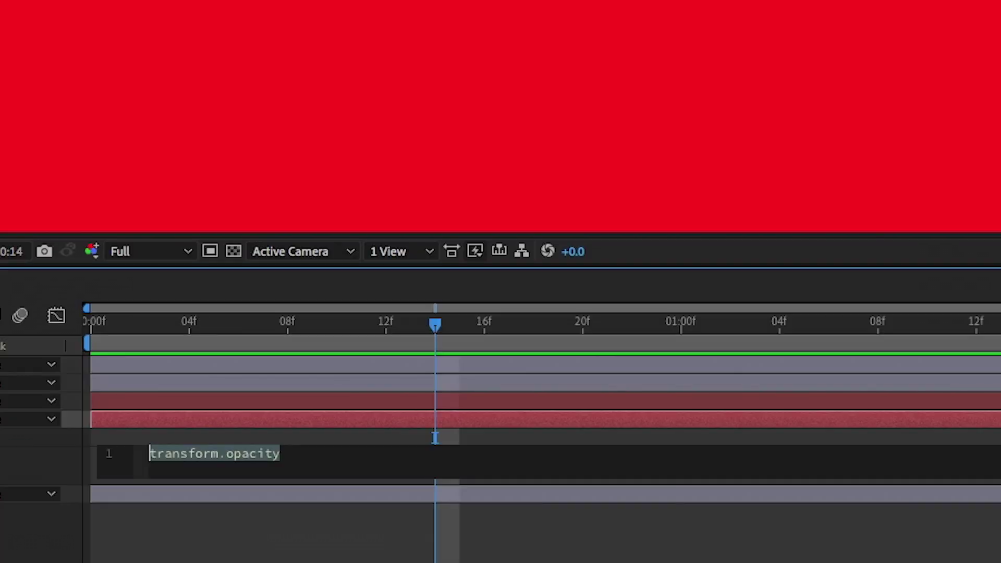
type("if")
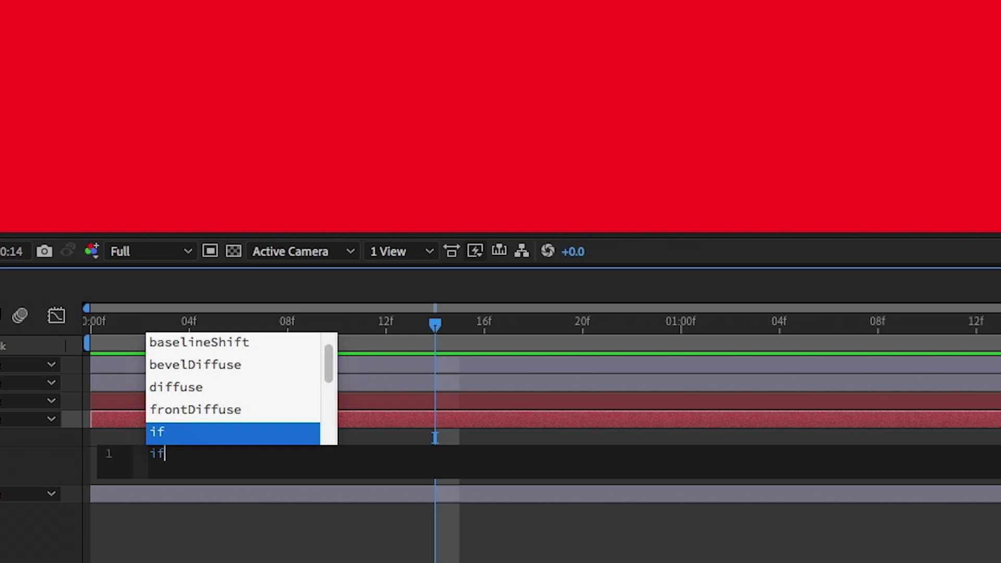
type("(")
left_click_drag(168, 514, 29, 69)
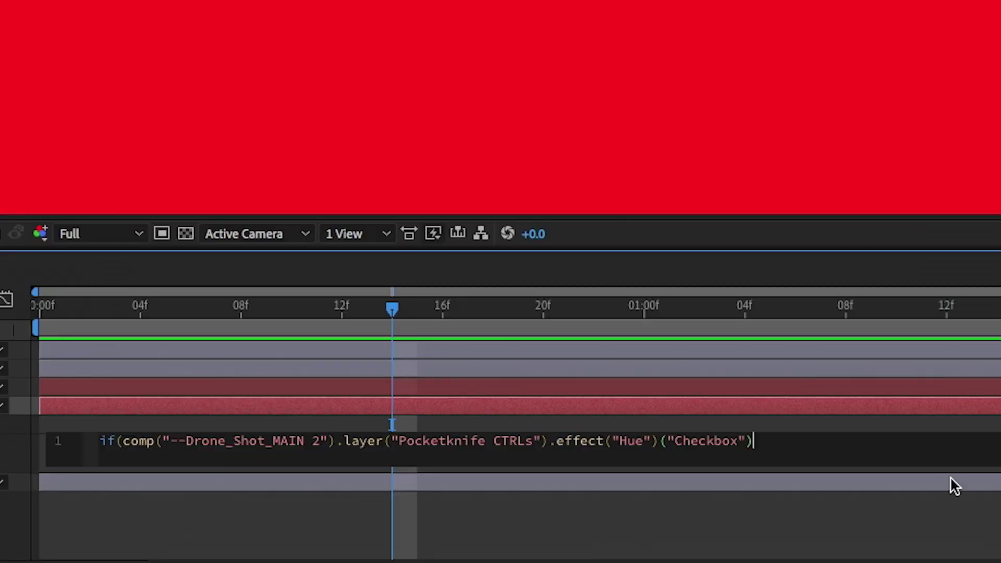
type("==1)100 esle")
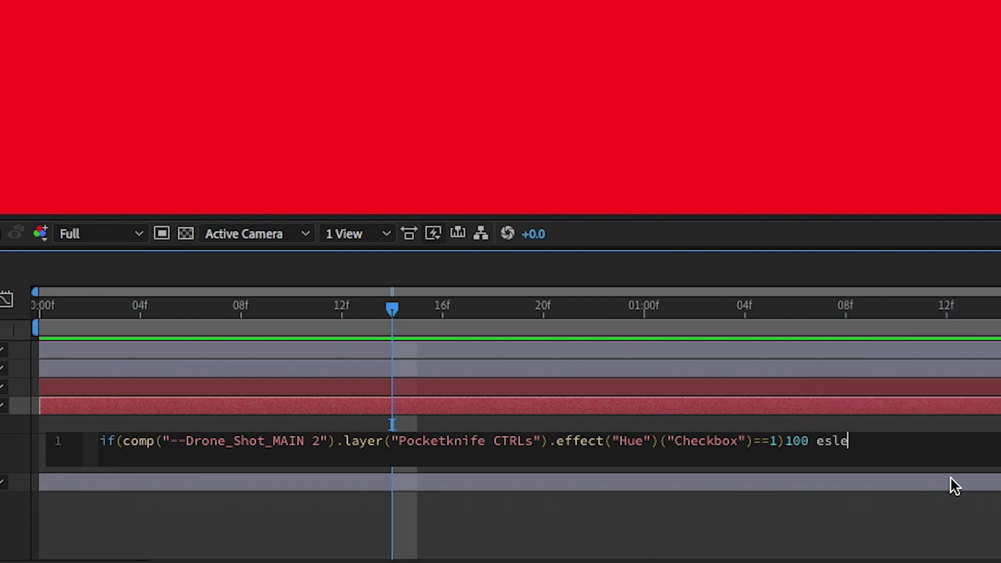
key("BackSpace")
key("BackSpace")
key("BackSpace")
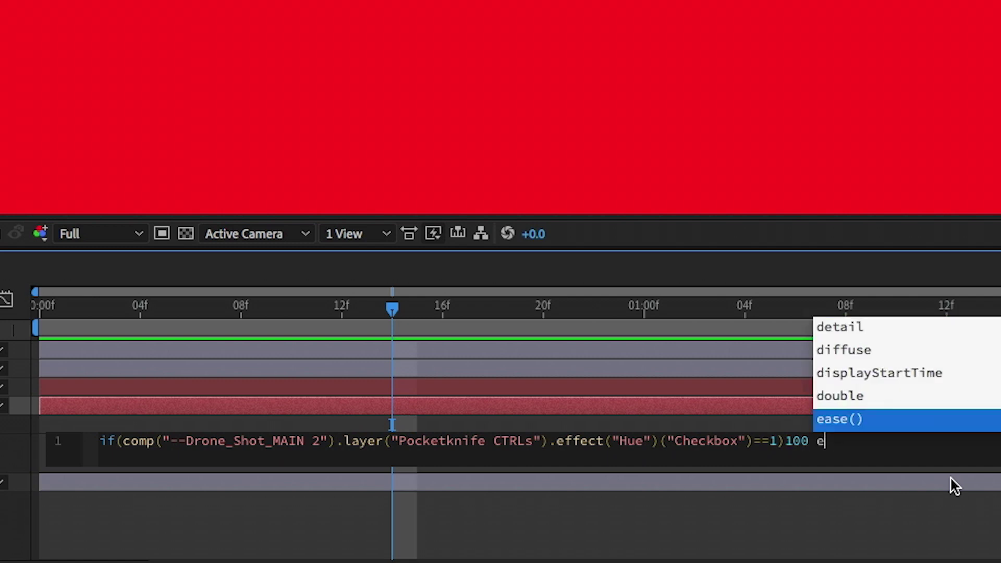
type("lse")
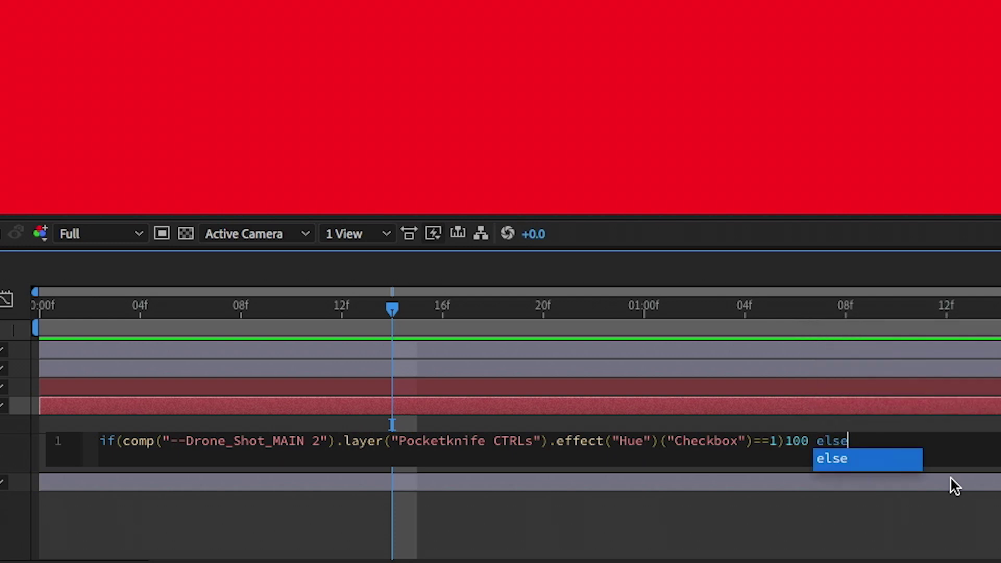
type(" 0")
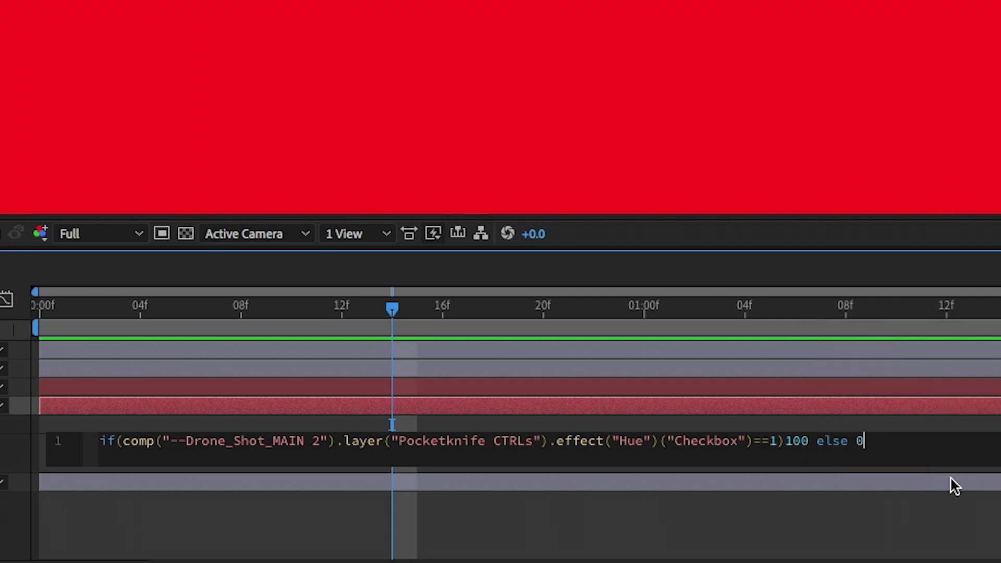
type(";")
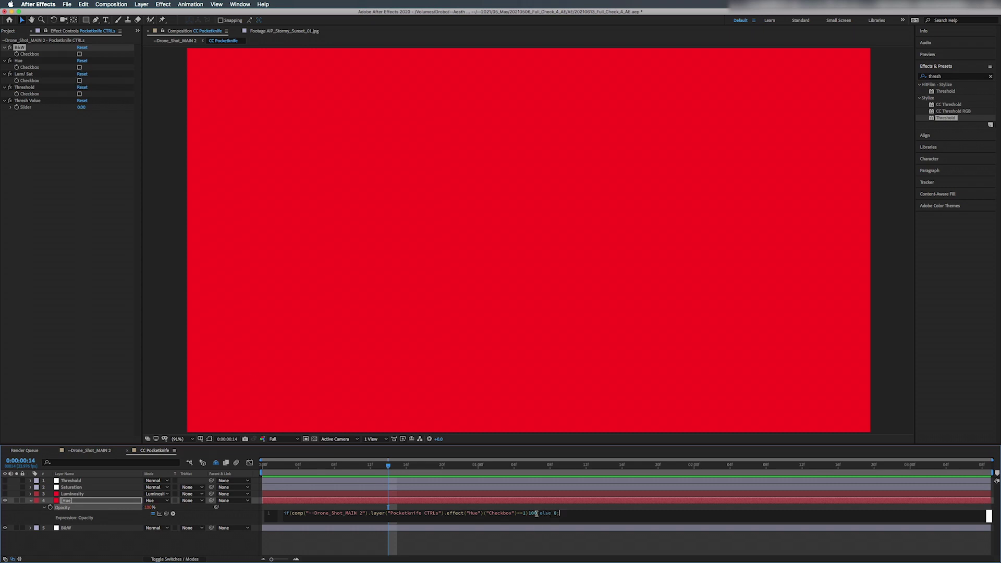
left_click(80, 68)
Step: Test the Hue layer by switching its checkbox on and off, and collapse the layer's properties
left_click(80, 68)
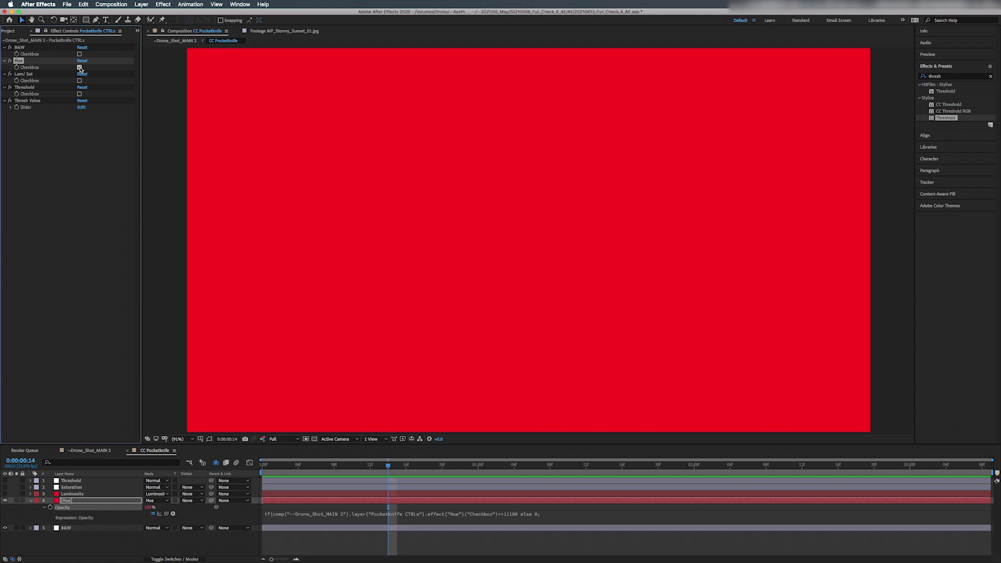
left_click(79, 67)
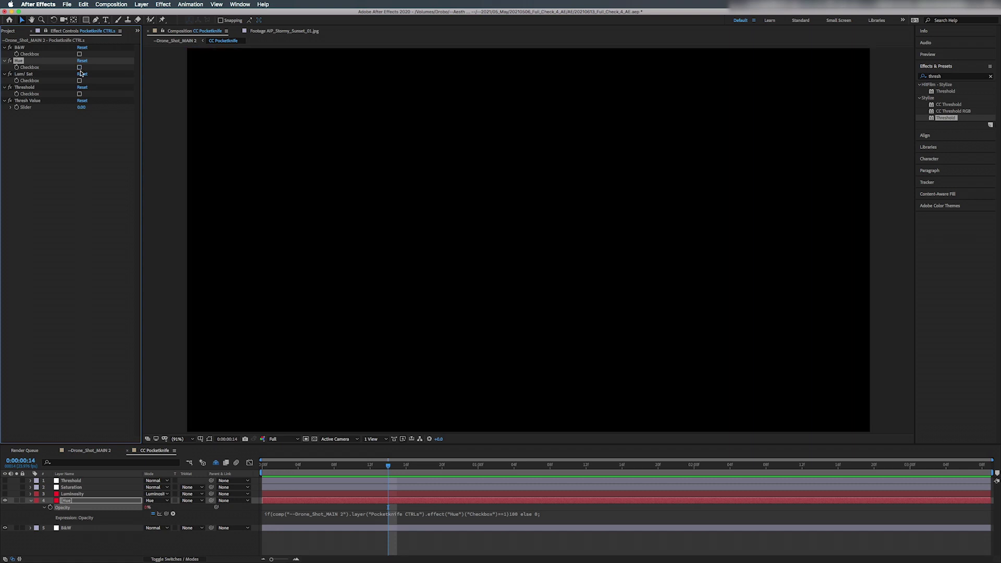
left_click(74, 502)
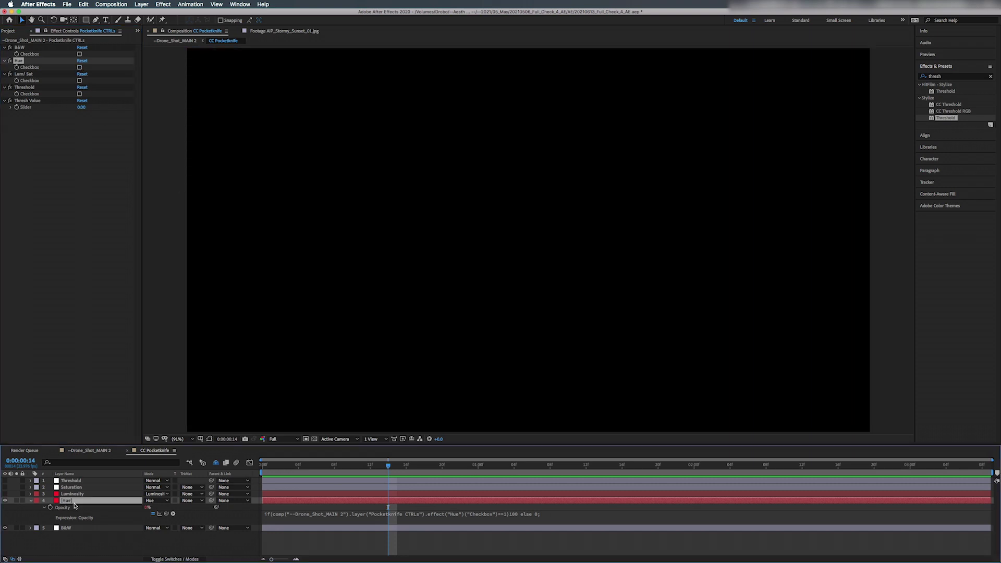
key("u")
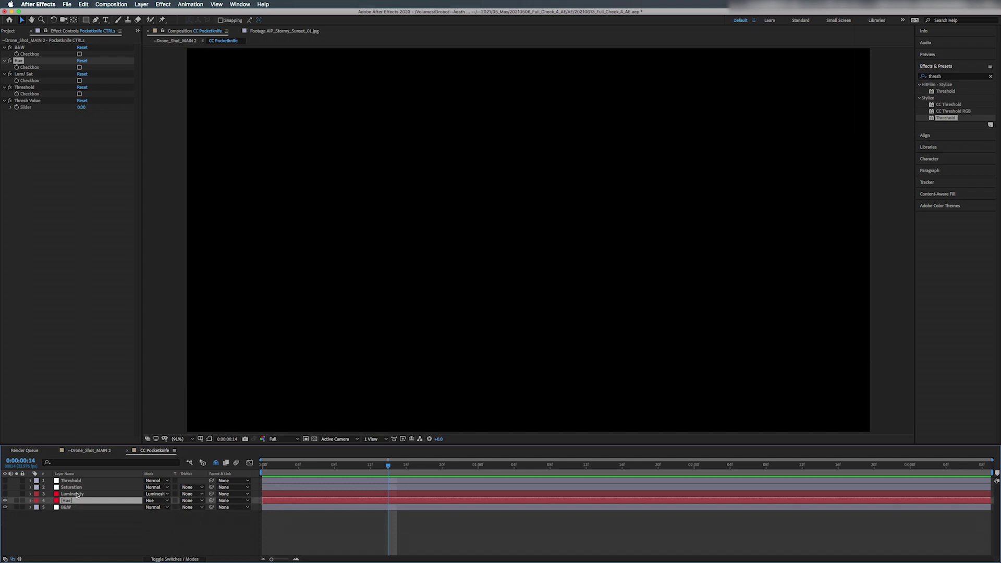
Step: Reveal the Hue layer's Opacity expression and copy its full text
left_click(76, 495)
left_click(79, 502)
key("e")
key("e")
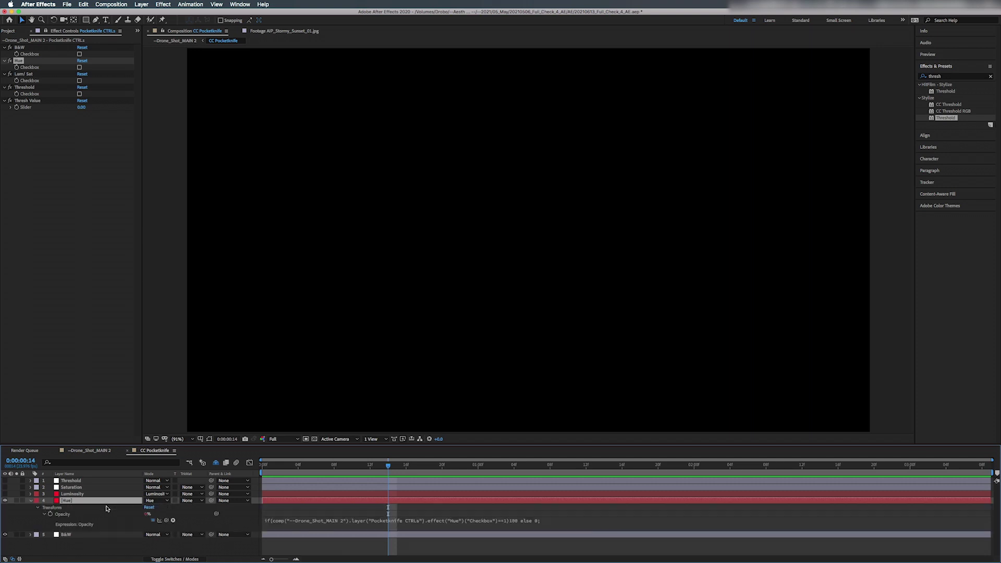
left_click(339, 520)
key("super+c")
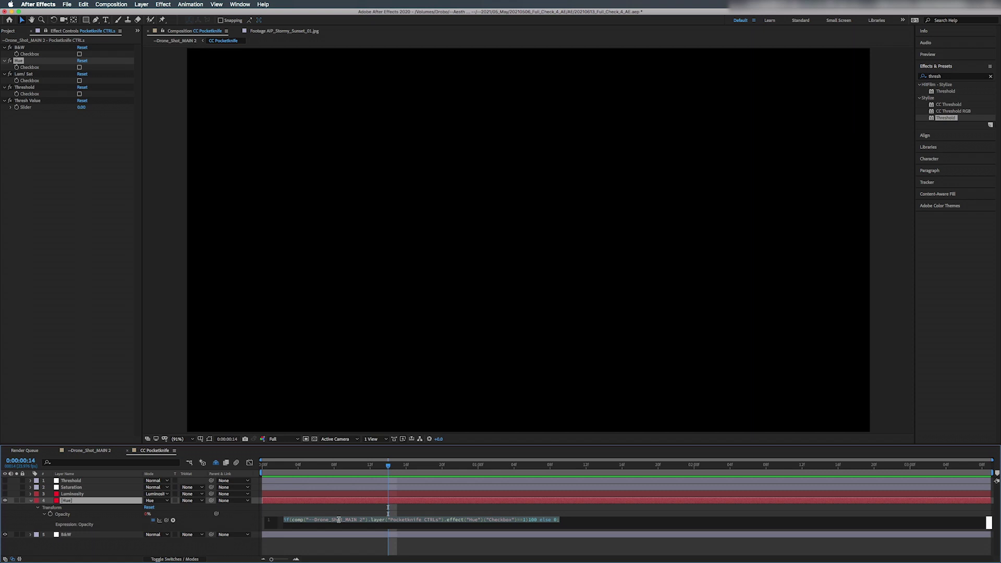
Step: Collapse the Hue layer, add an expression to the Luminosity layer's Opacity and paste the copied if statement into it
left_click(79, 495)
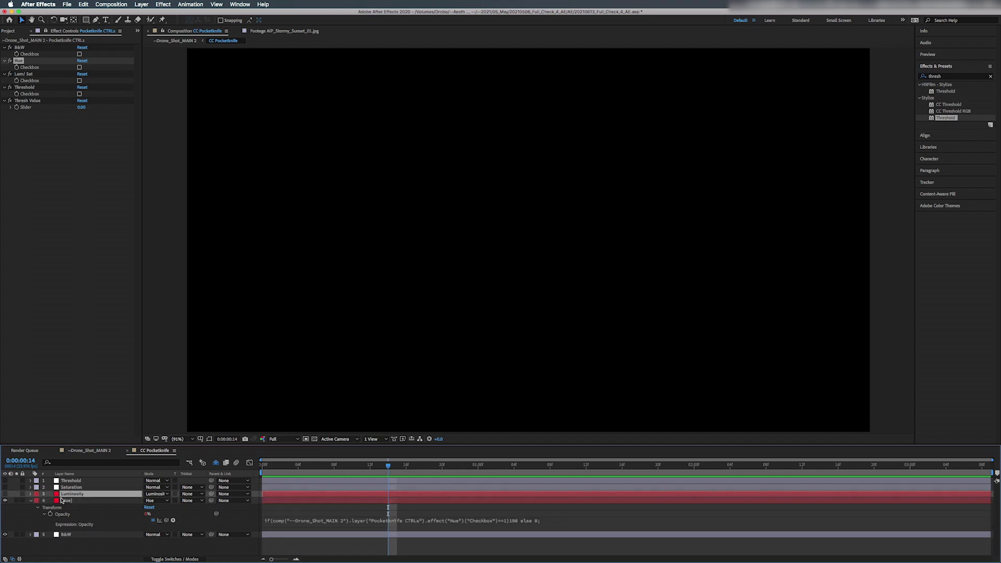
left_click(32, 501)
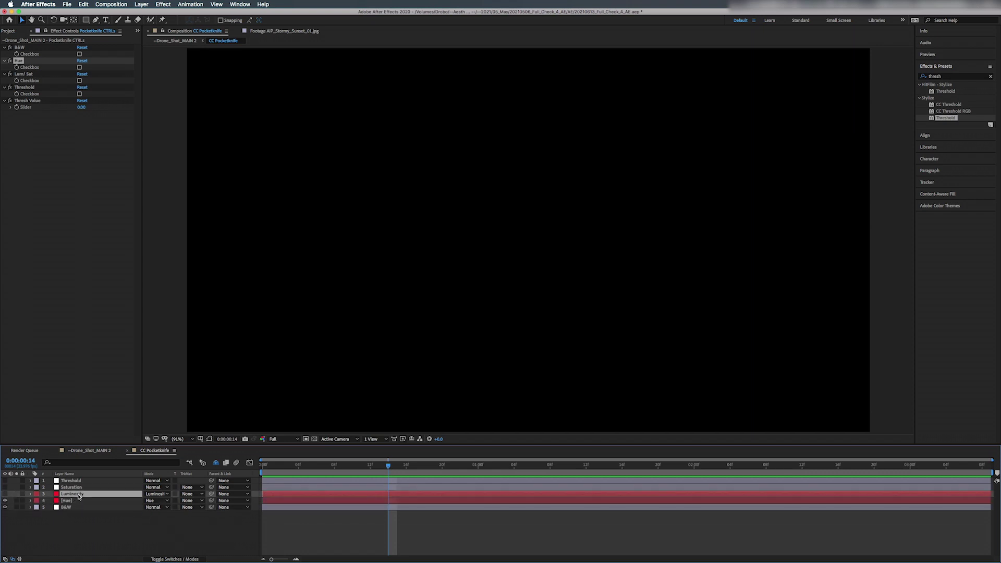
key("t")
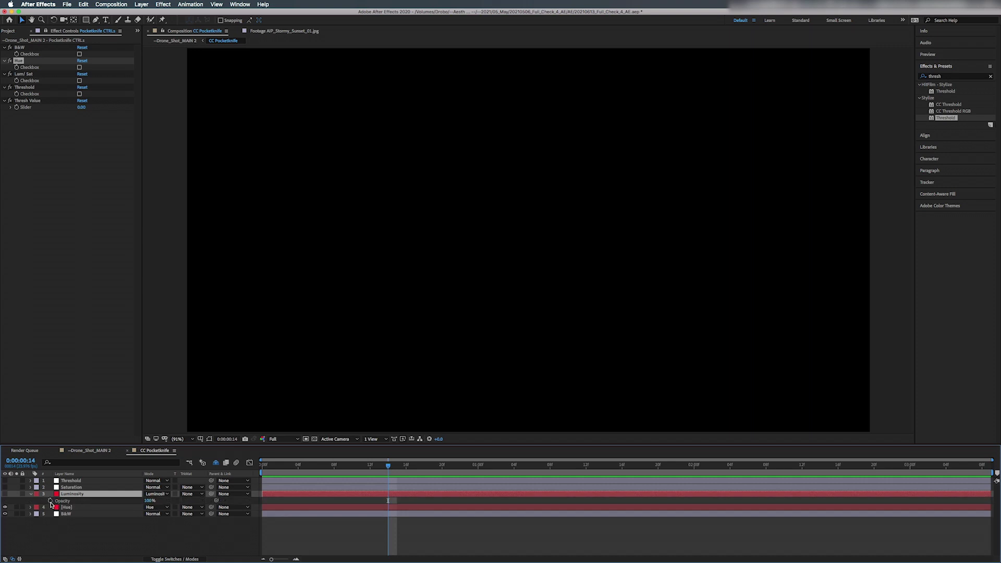
left_click(51, 501, "alt")
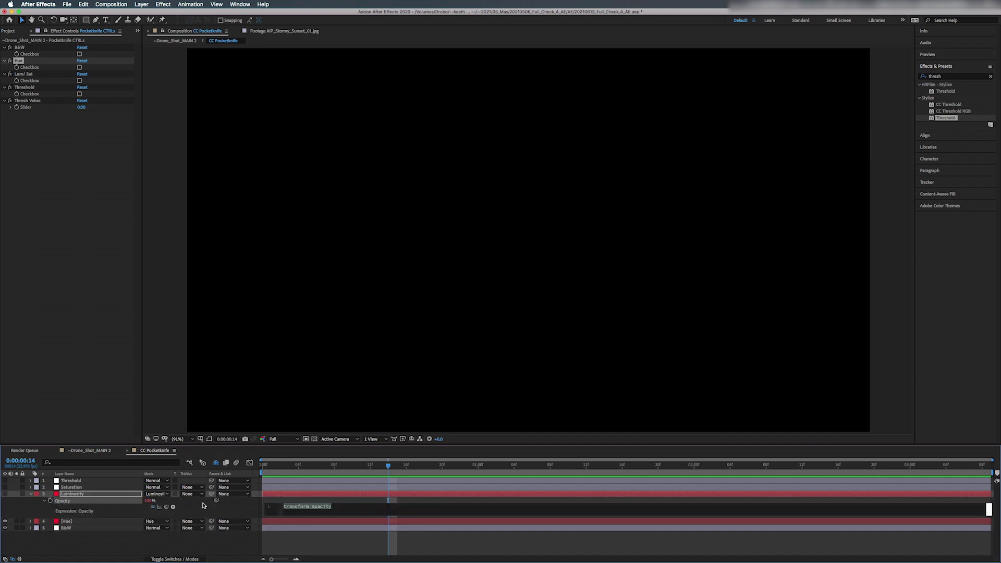
key("super+v")
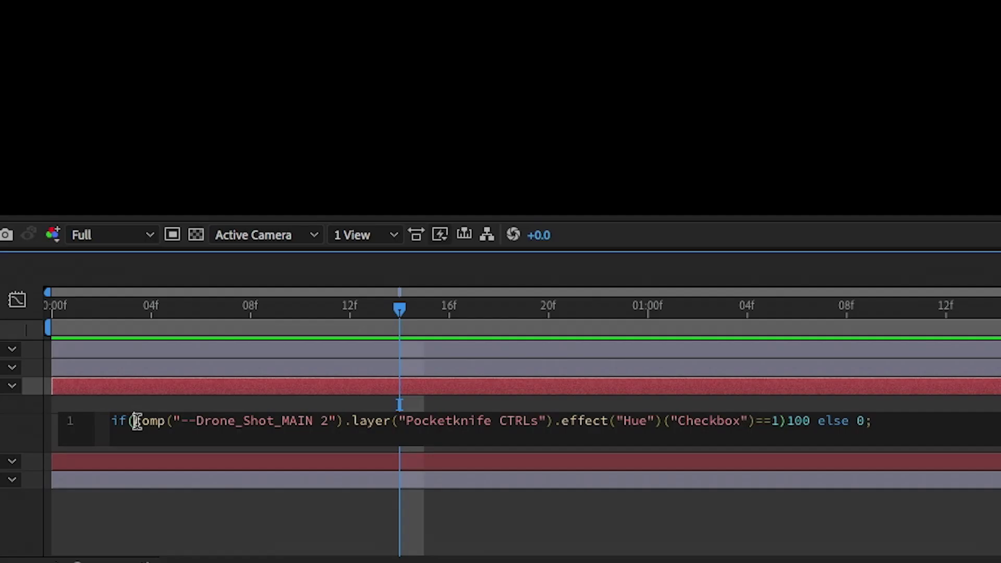
Step: Link the Luminosity expression's condition to the Lum/ Sat checkbox instead, make the layer visible and test the checkbox on and off
left_click_drag(136, 420, 756, 421)
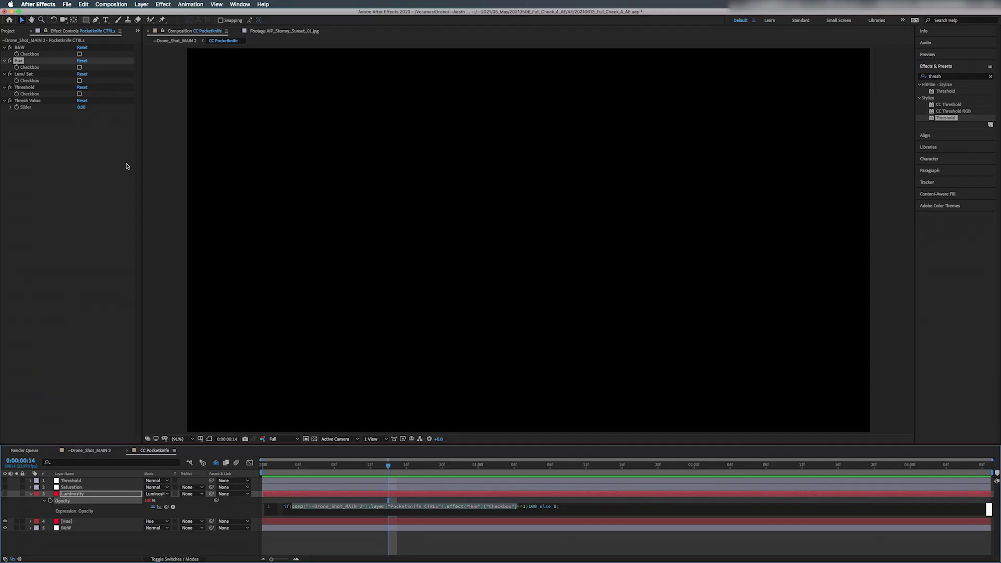
left_click_drag(167, 509, 32, 80)
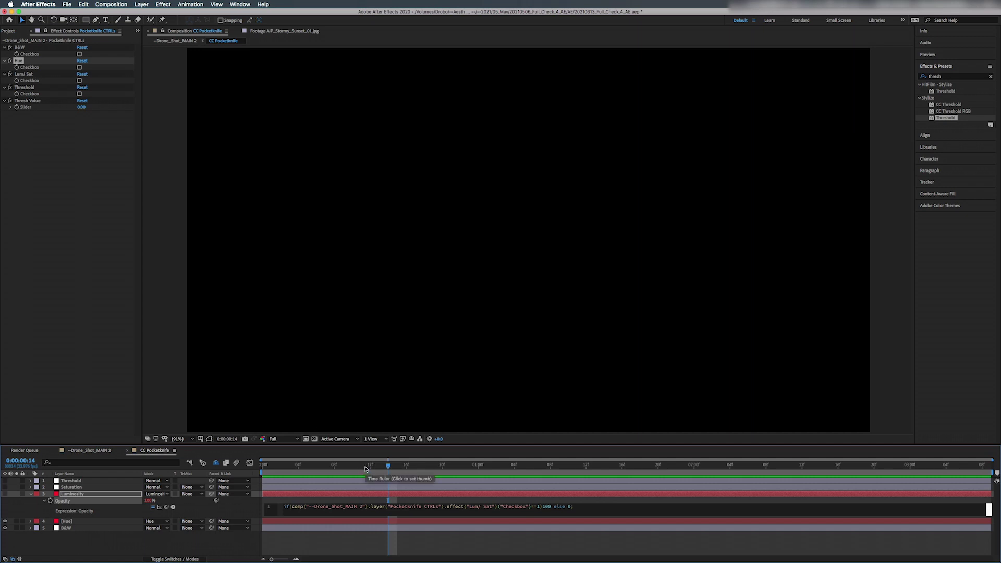
key("KP_Enter")
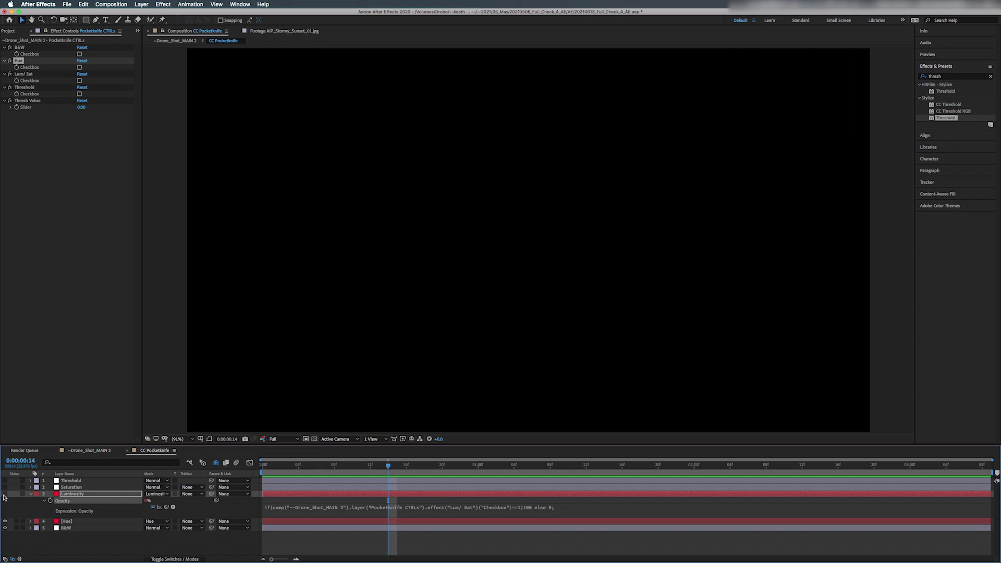
left_click(80, 83)
left_click(80, 83)
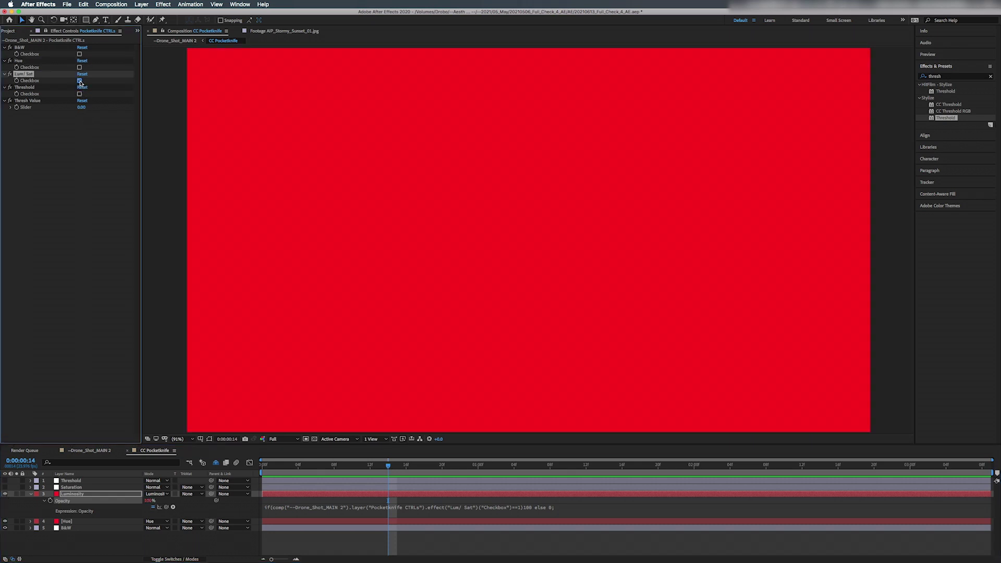
Step: Copy the Luminosity layer's Opacity expression and paste it as the expression on the Saturation layer's Opacity
left_click(282, 507)
key("super+c")
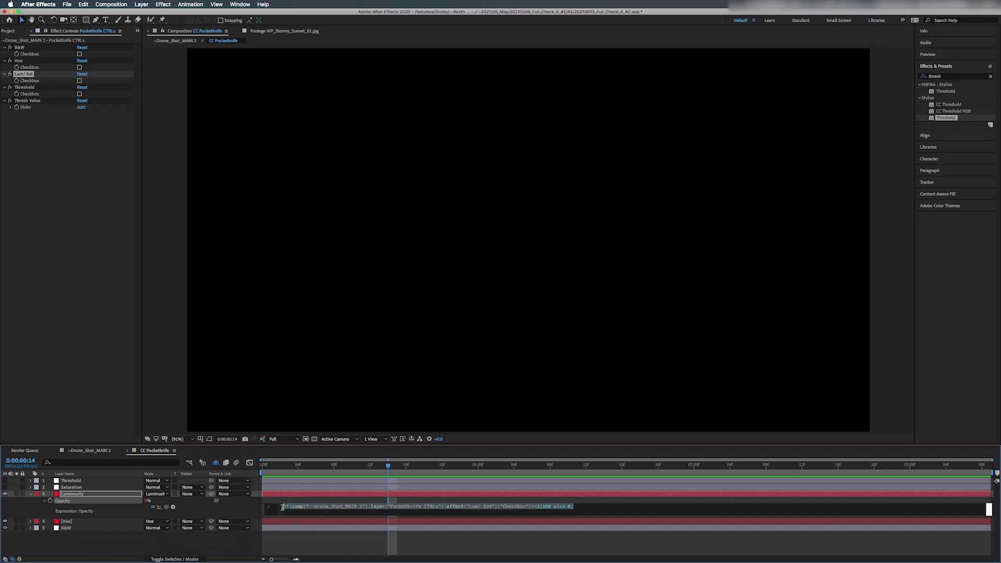
left_click(82, 488)
key("t")
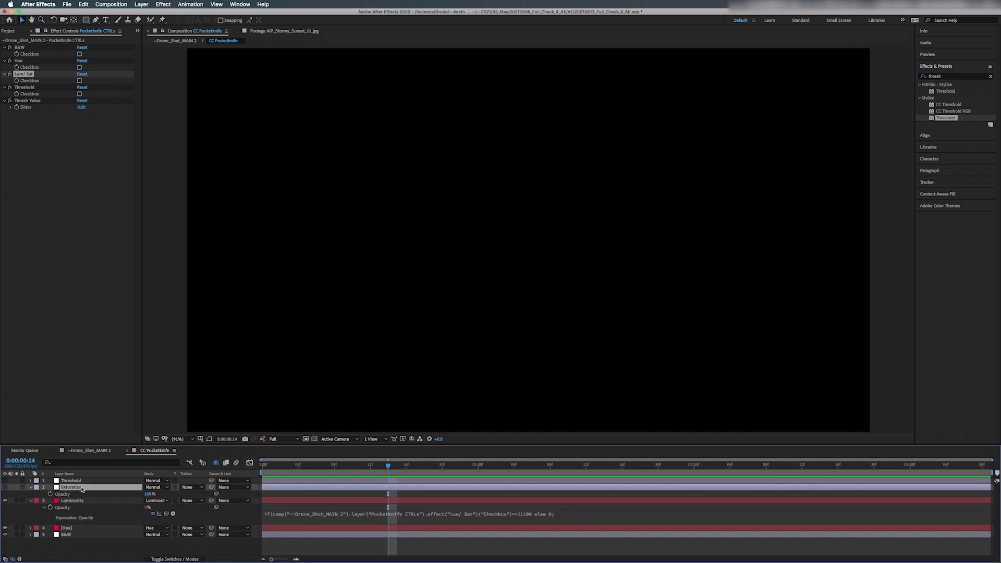
left_click(50, 494, "alt")
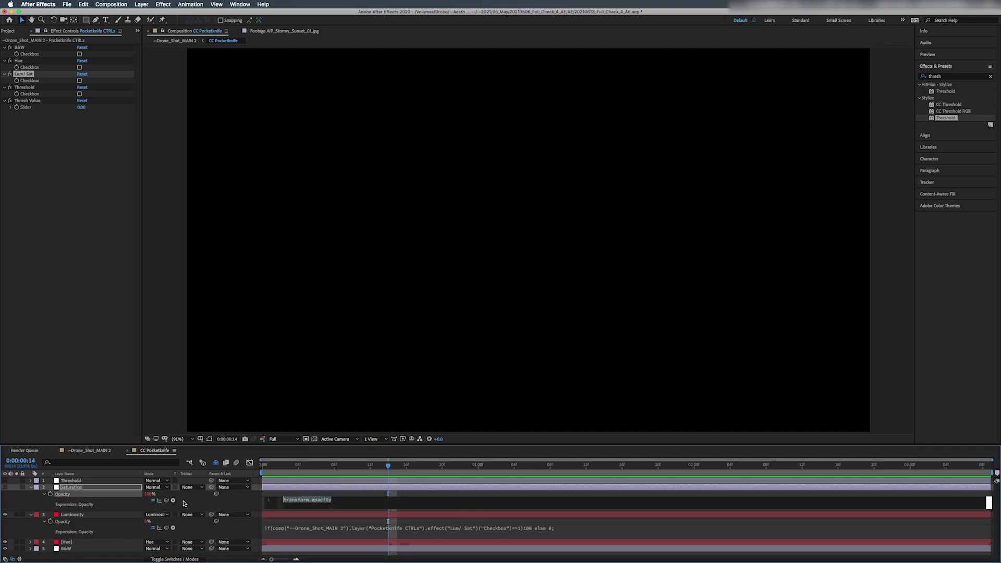
key("super+v")
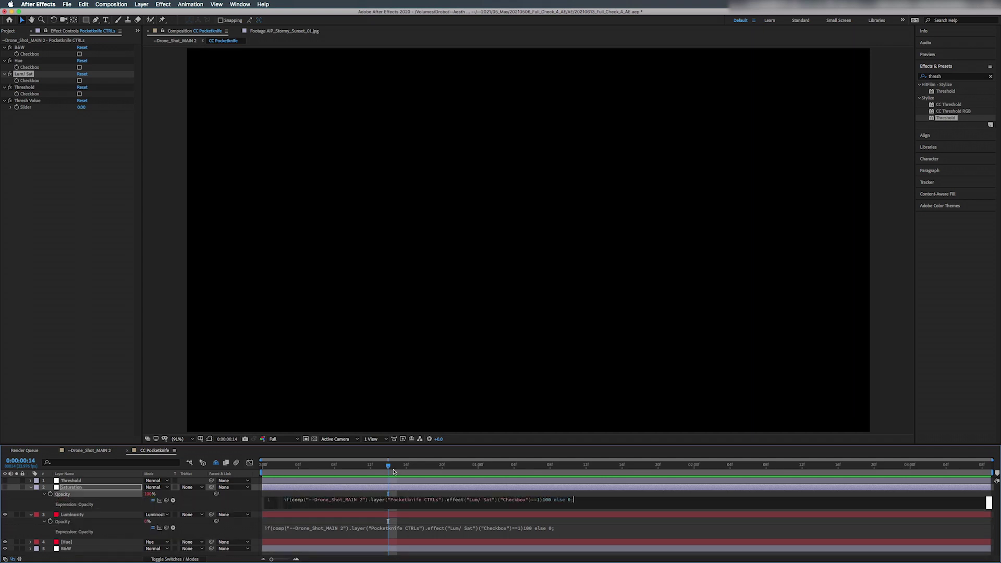
key("KP_Enter")
left_click_drag(387, 466, 278, 469)
Step: Add the copied if statement to the Threshold layer's Opacity and link its condition to the Threshold checkbox instead
left_click(96, 483)
key("t")
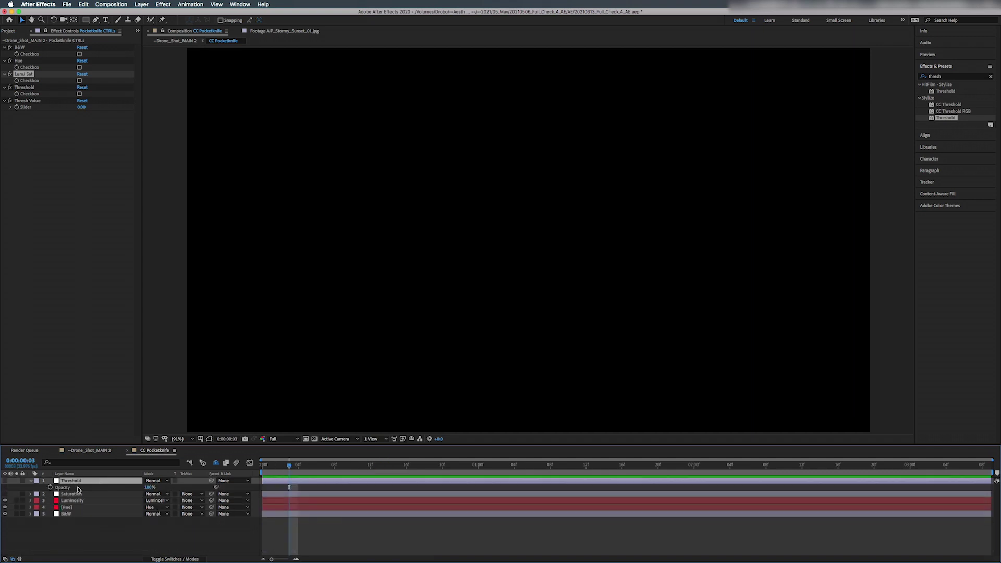
left_click(50, 488, "alt")
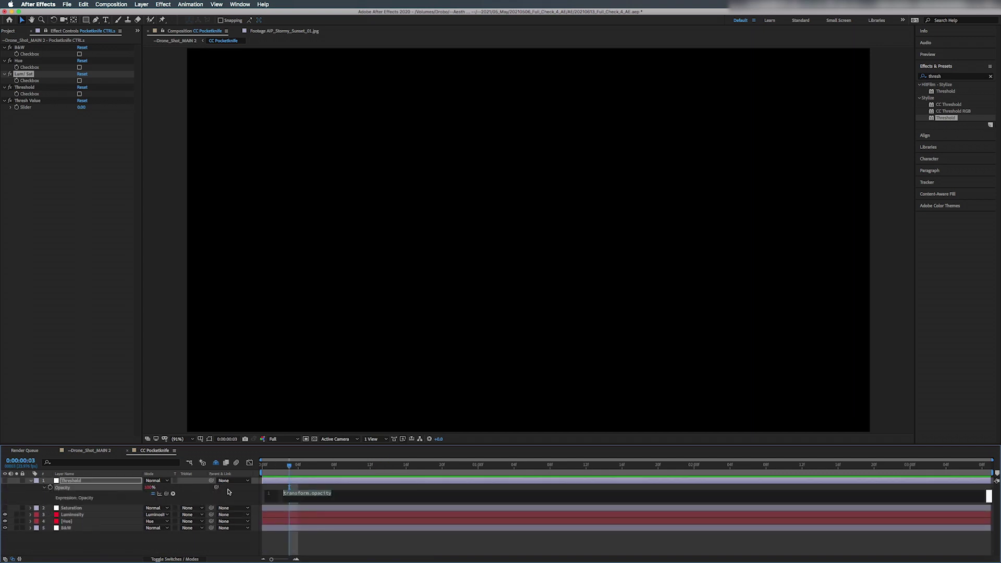
key("super+v")
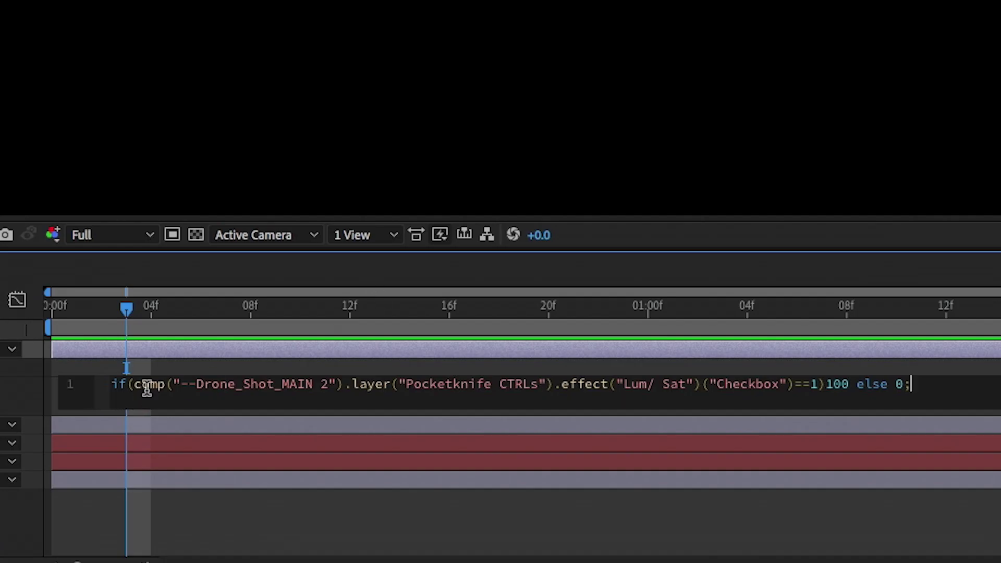
left_click_drag(134, 385, 797, 386)
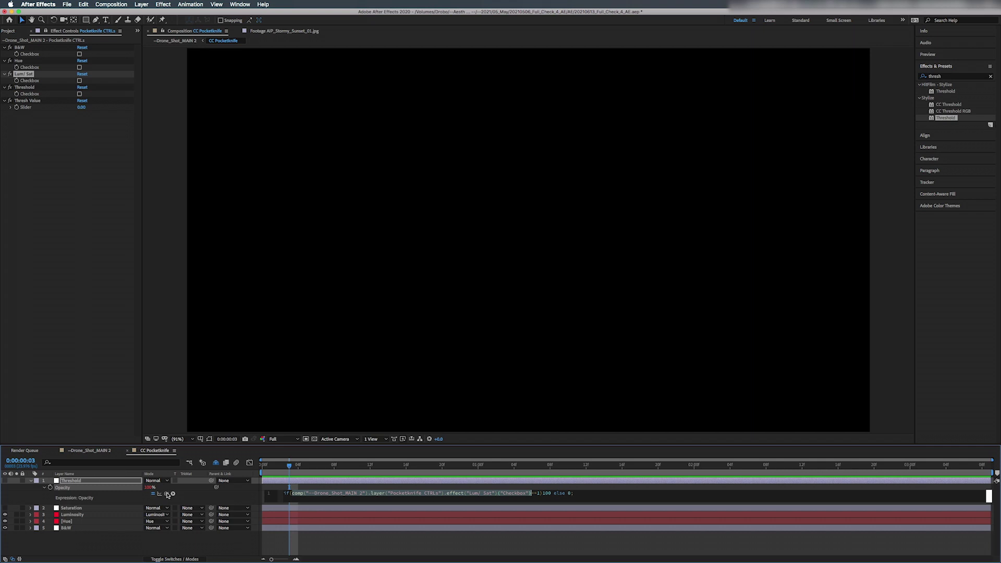
left_click_drag(167, 495, 29, 95)
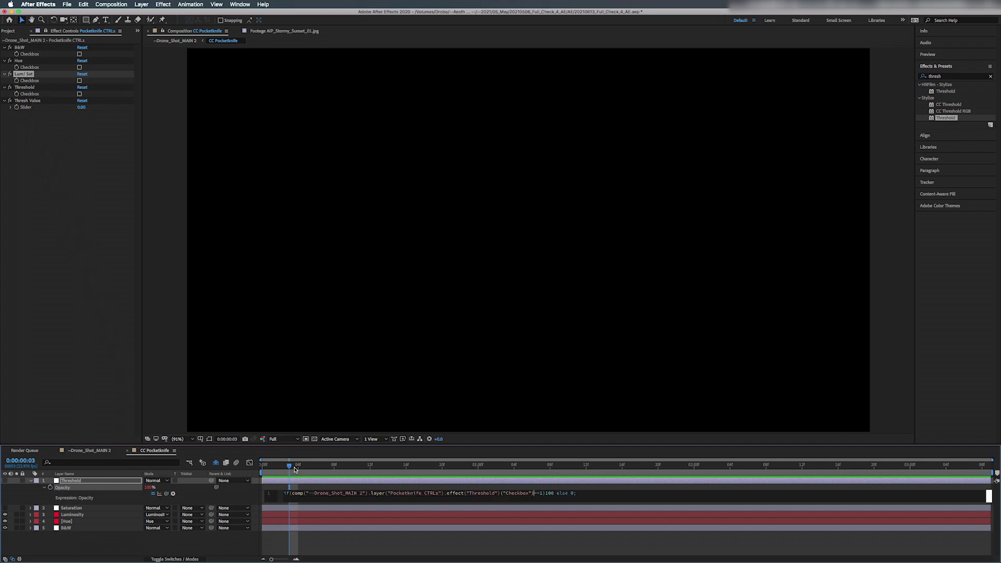
left_click_drag(295, 470, 271, 467)
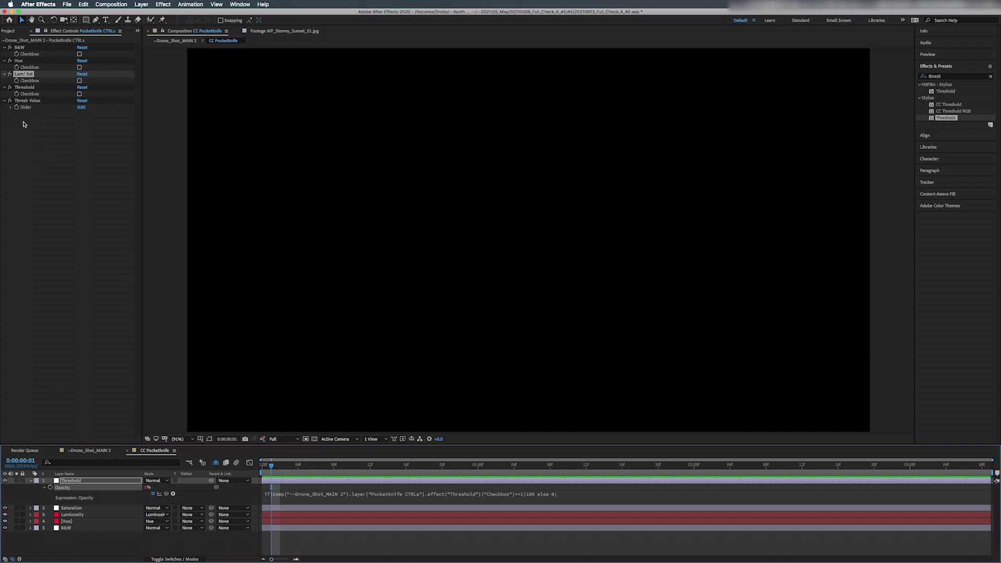
Step: Add an expression to the Threshold effect's Level that links it to the Thresh Value slider on Pocketknife CTRLs
left_click(78, 485)
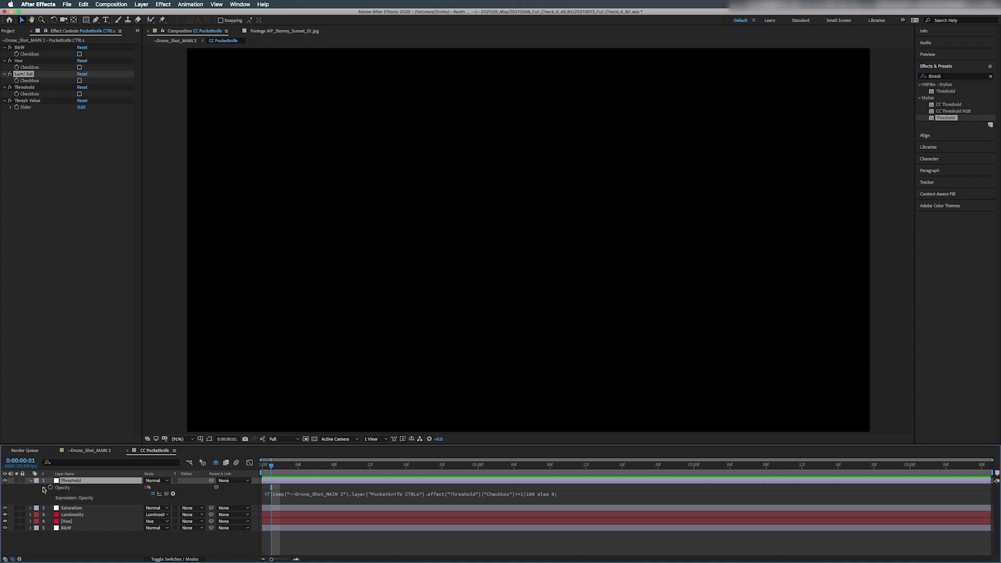
key("e")
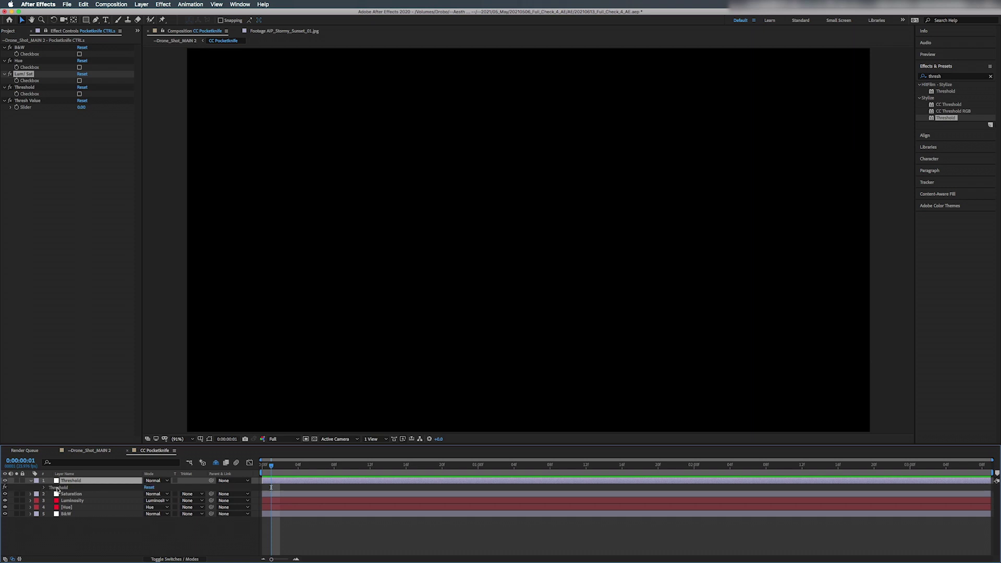
left_click(44, 489)
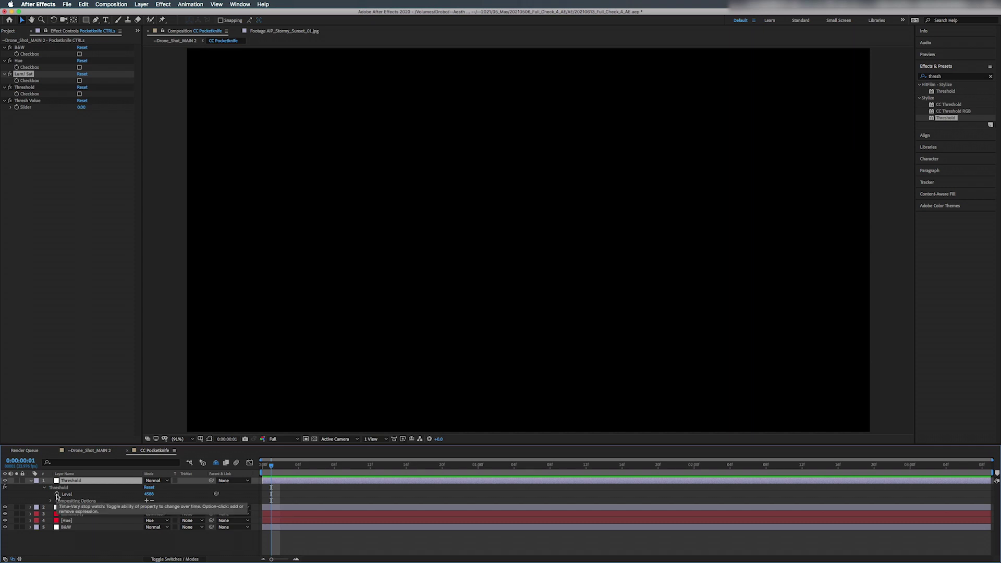
left_click(57, 495, "alt")
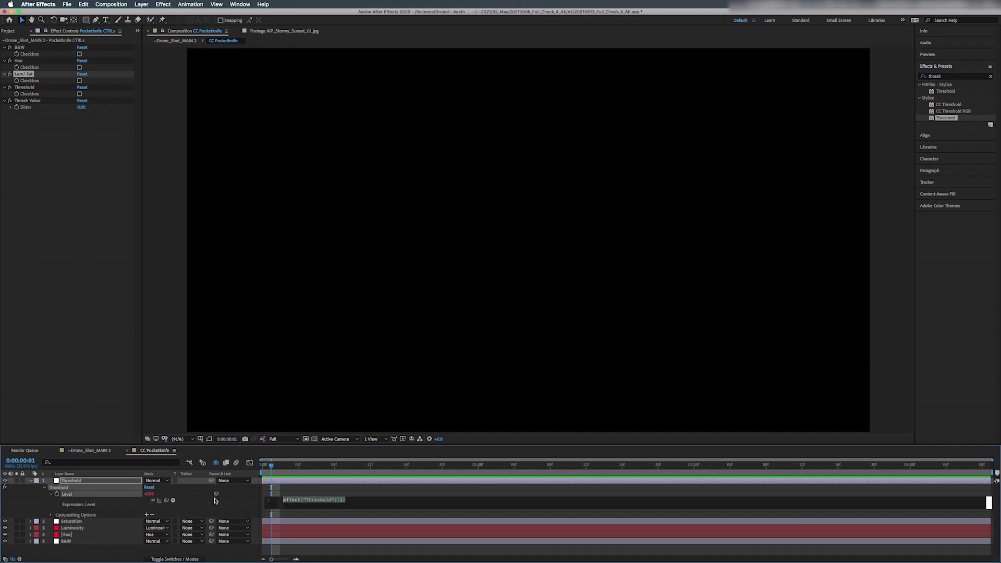
left_click_drag(167, 501, 30, 109)
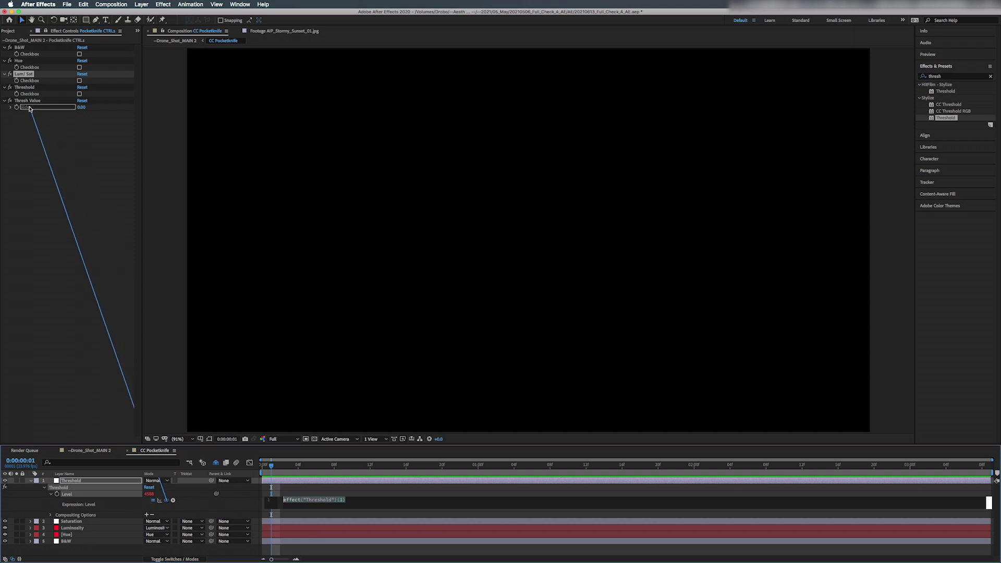
left_click_drag(29, 109, 30, 109)
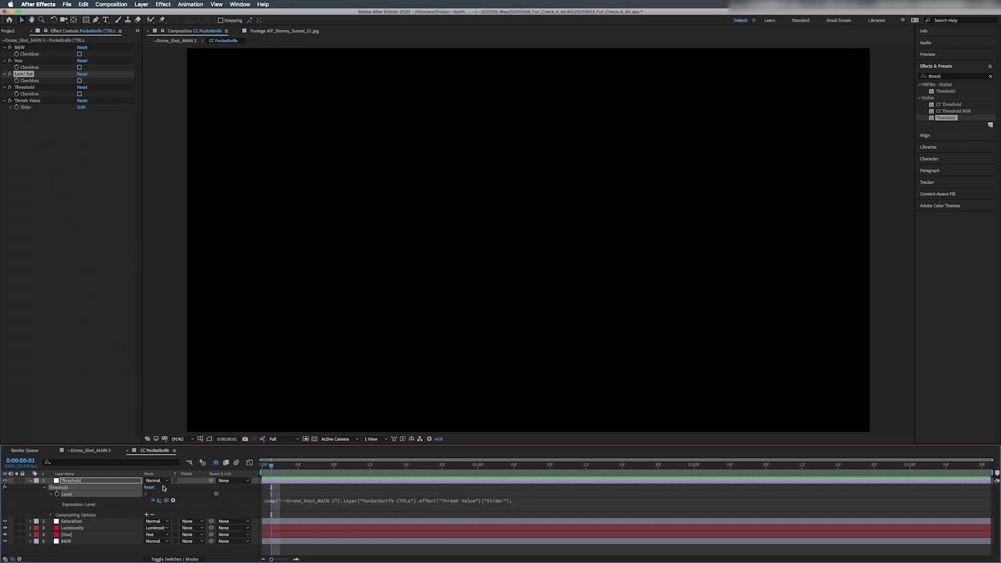
Step: Go back to the --Drone_Shot_MAIN 2 comp, turn on the Threshold checkbox and test the Thresh Value slider in both directions
left_click(101, 451)
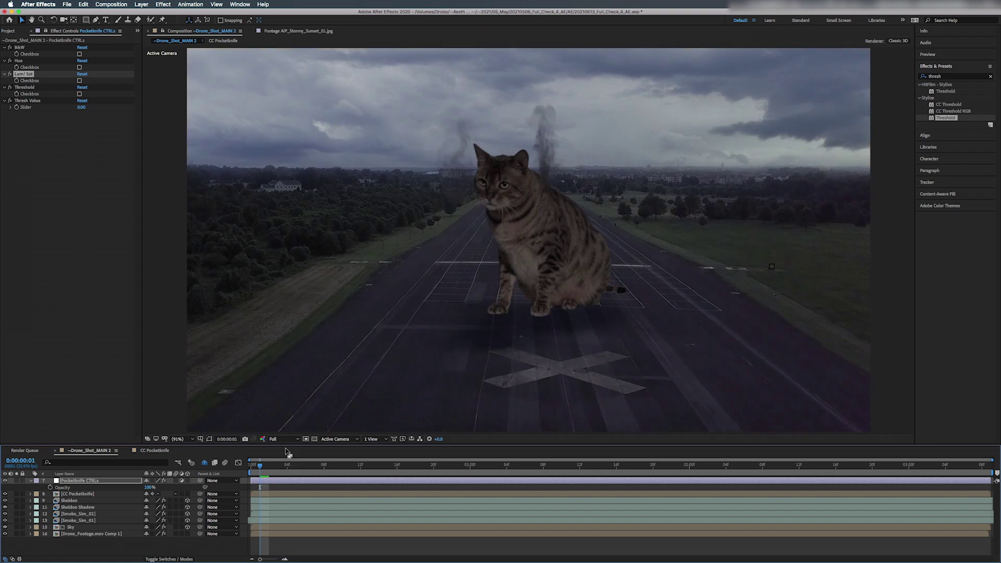
left_click(79, 94)
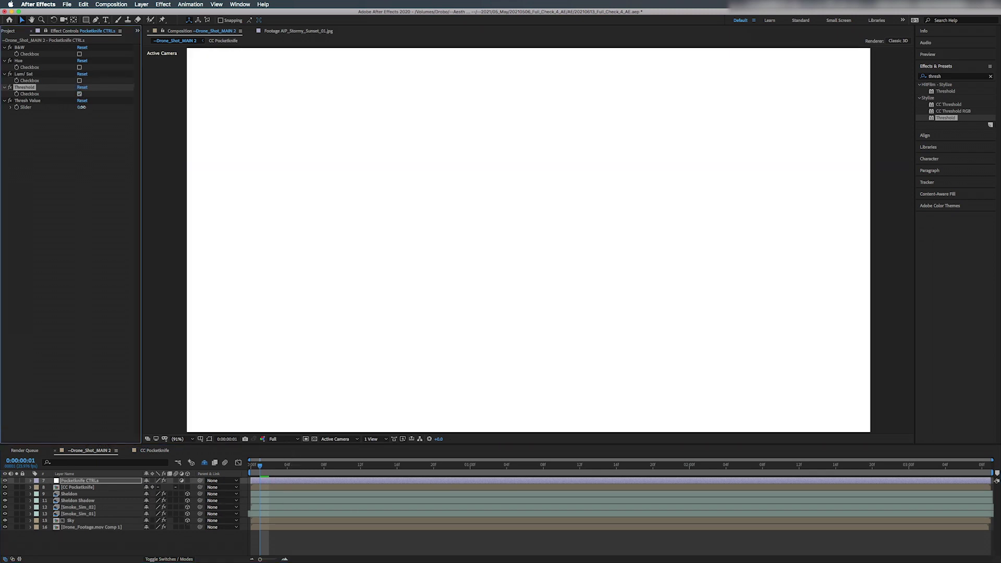
left_click_drag(82, 107, 79, 108)
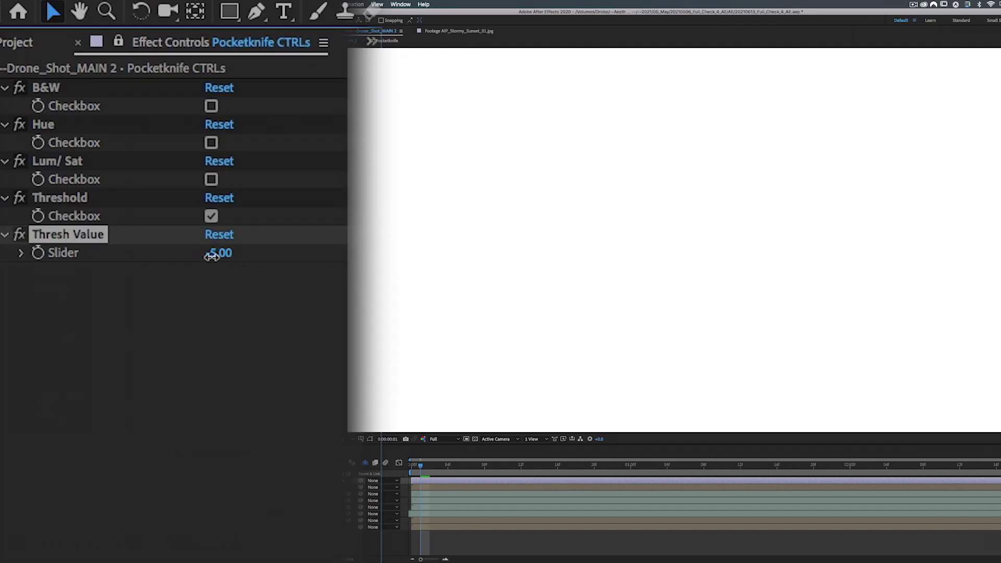
left_click_drag(211, 256, 219, 262)
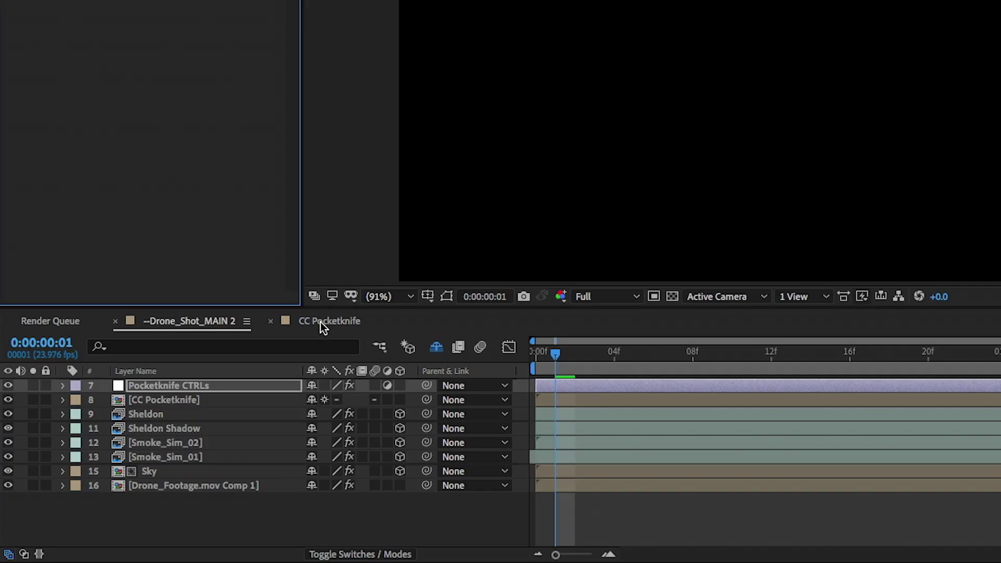
Step: Test the Thresh Value slider with further small values to check how sensitively the threshold responds
left_click(321, 322)
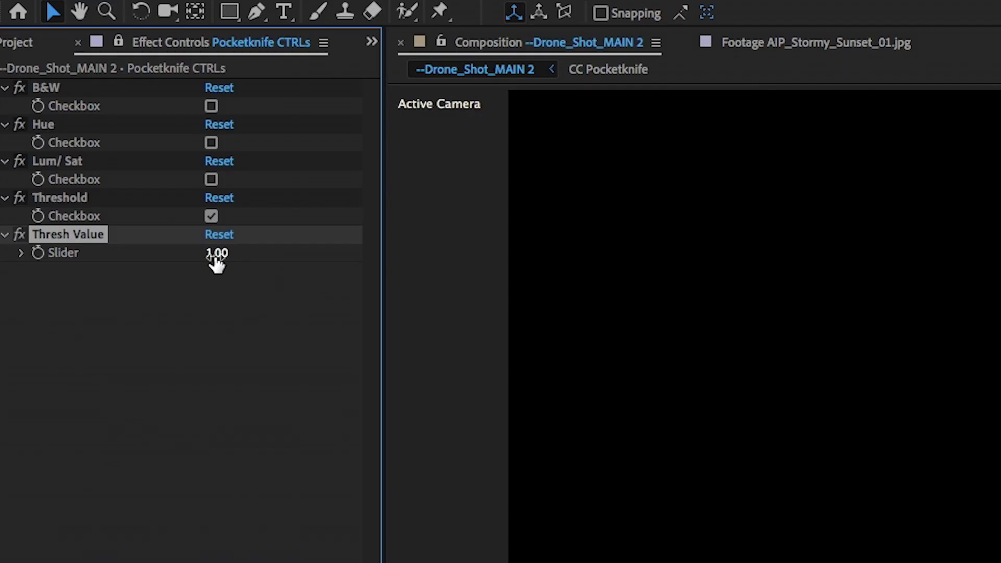
left_click_drag(216, 263, 225, 265)
left_click(221, 255)
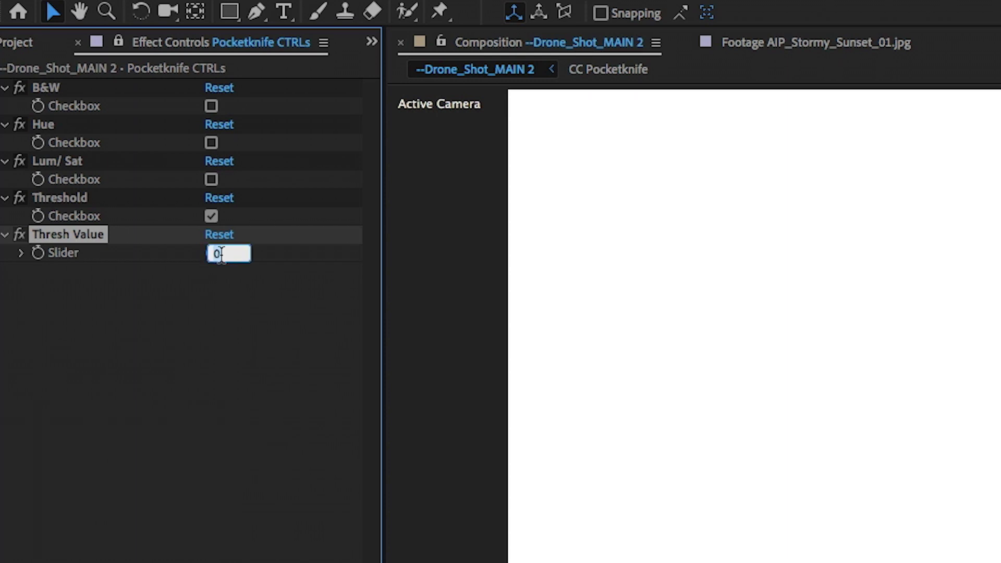
type("14")
key("Return")
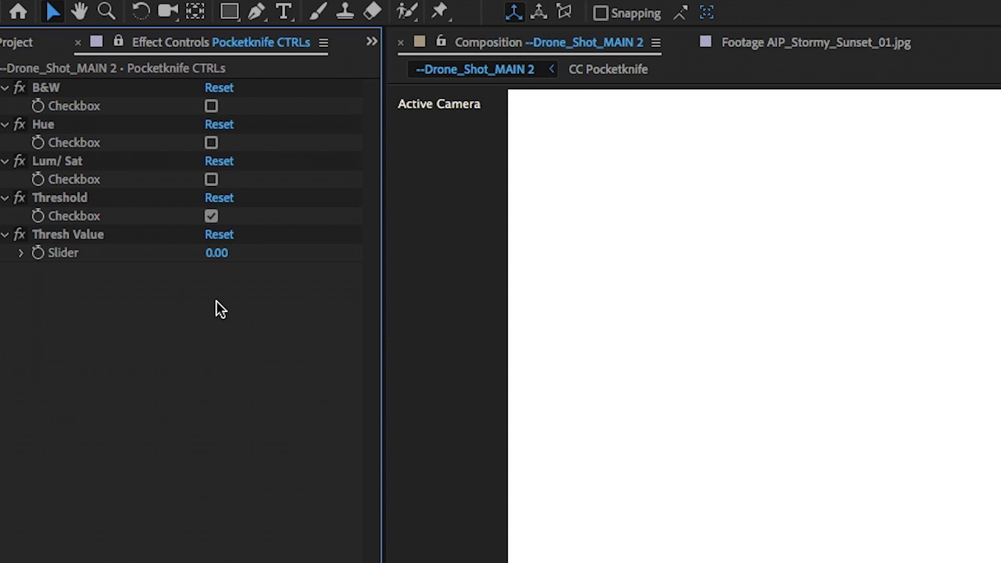
left_click_drag(218, 255, 226, 261)
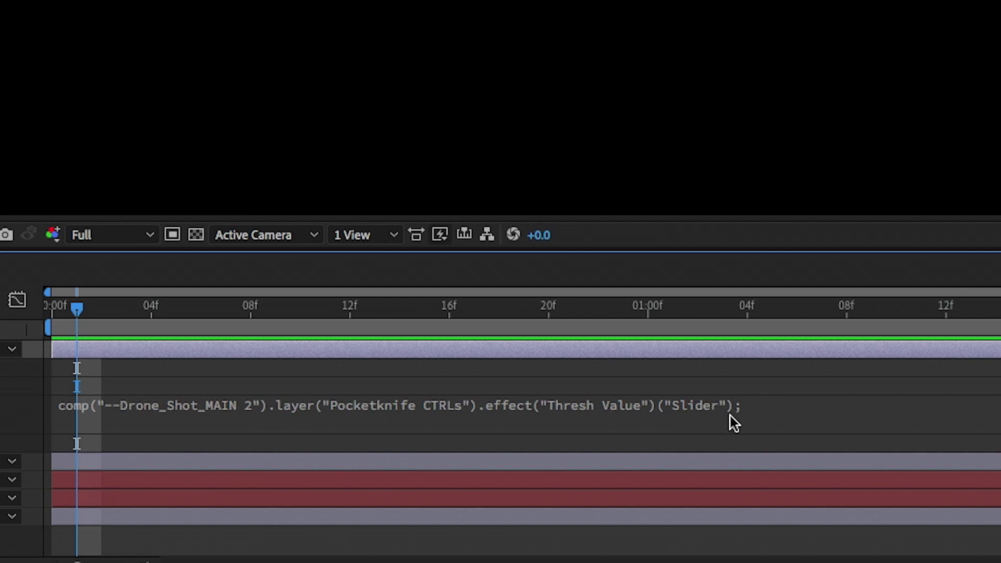
Step: Append /100 to the Threshold Level expression after ("Slider"), then test the Thresh Value slider in the main comp
left_click(733, 413)
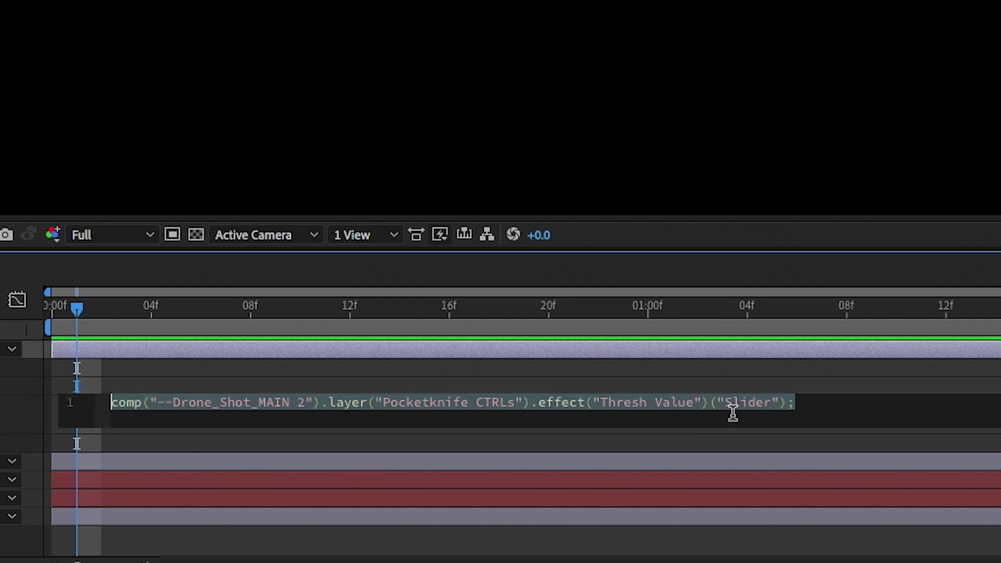
left_click(790, 403)
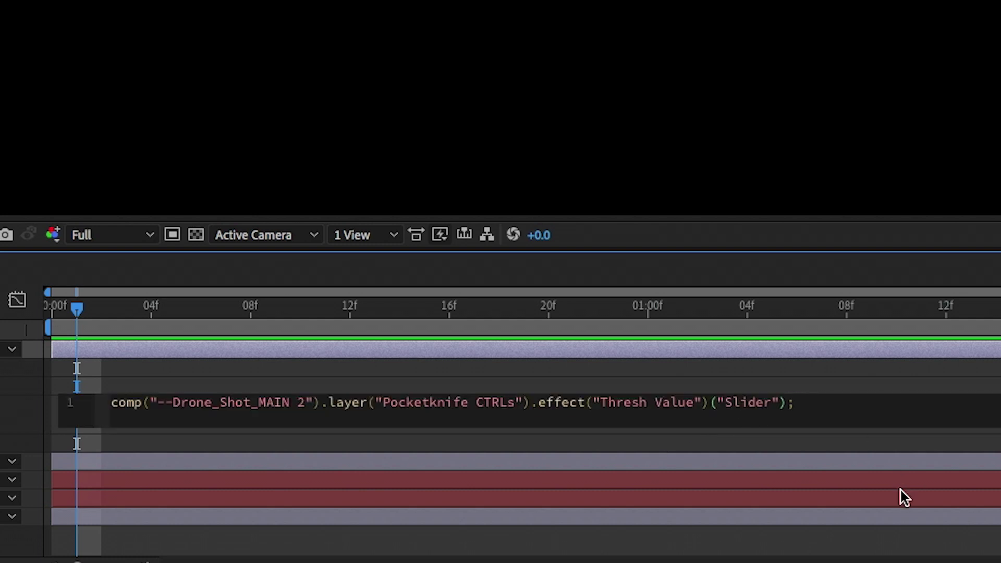
key("Left")
type("/100")
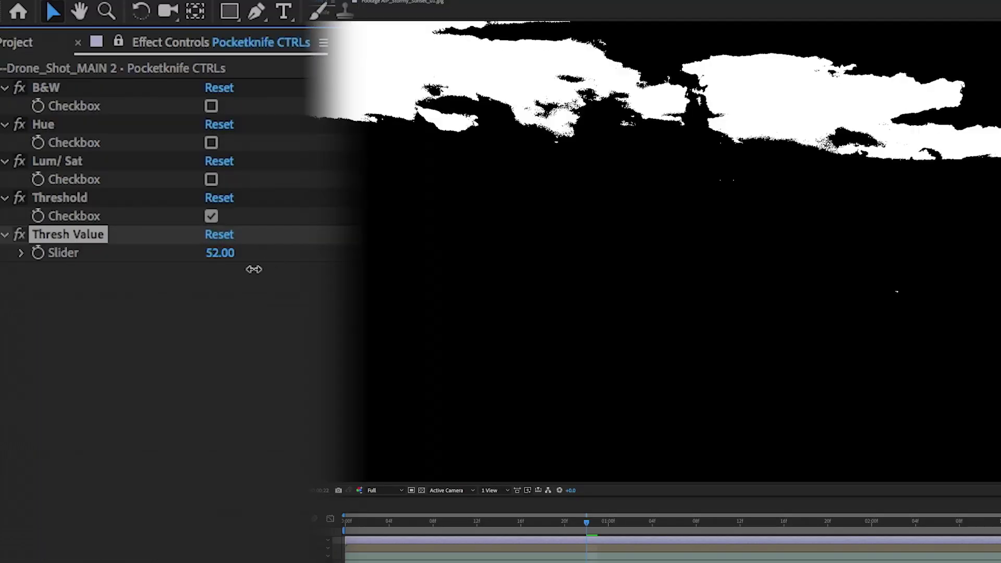
left_click_drag(253, 266, 225, 266)
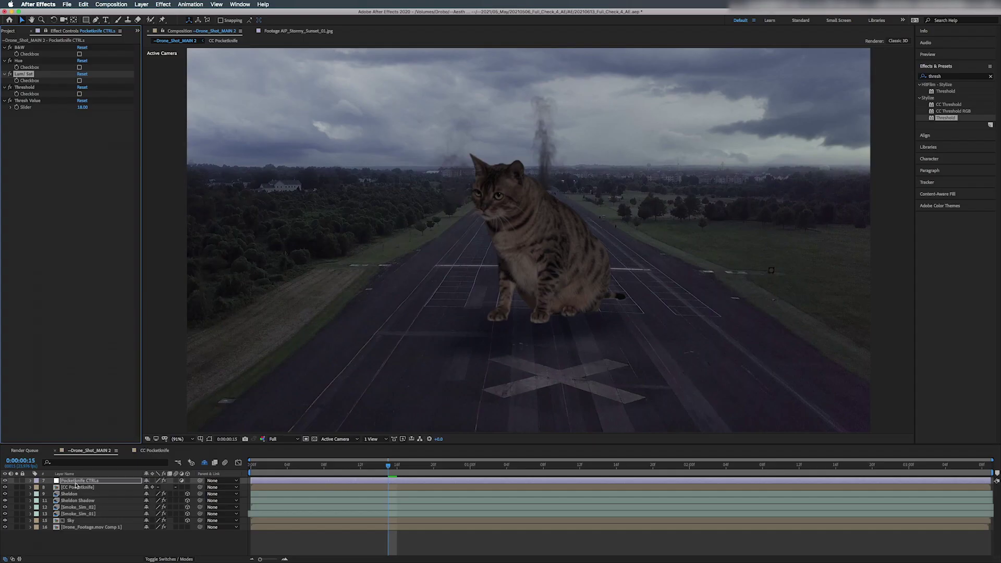
Step: Collapse the control effects on the Pocketknife CTRLs layer and select the CC Pocketknife layer
left_click(77, 481)
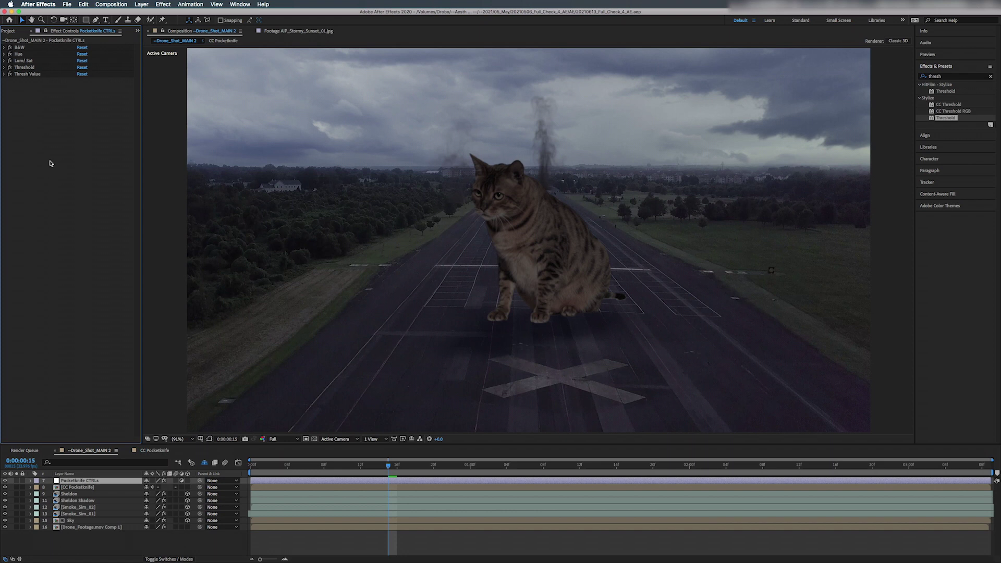
left_click(522, 205)
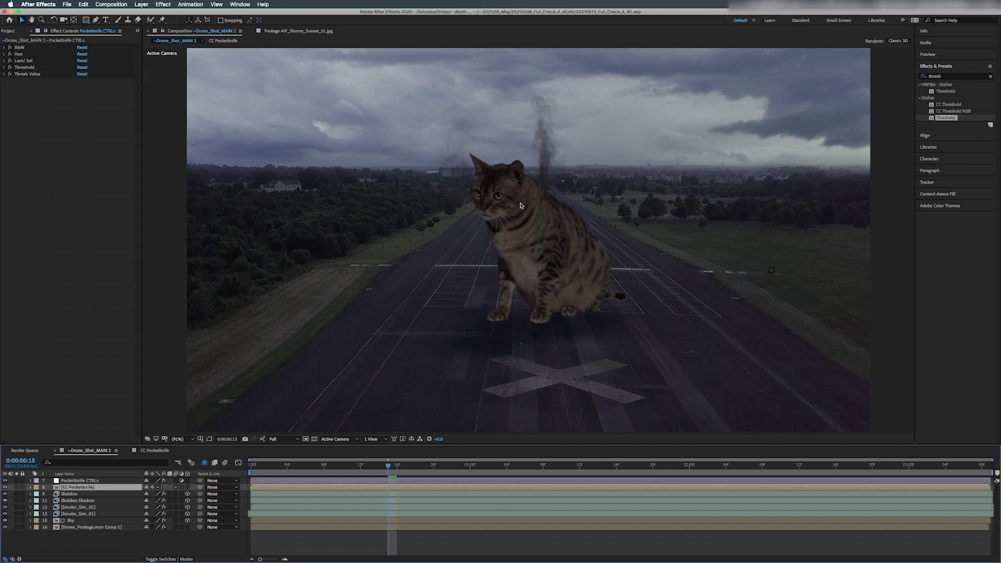